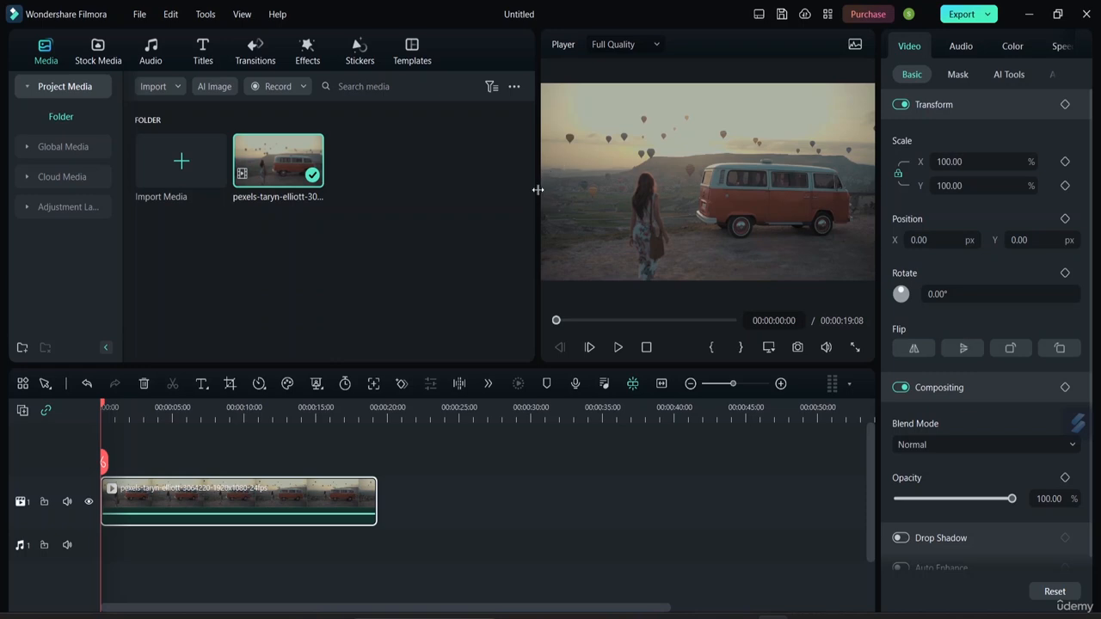
Resize the workspace panels so the player preview is larger, shortening the media area and narrowing the properties area.
{"action": "left_click_drag", "start_coordinate": [537, 189], "coordinate": [470, 169]}
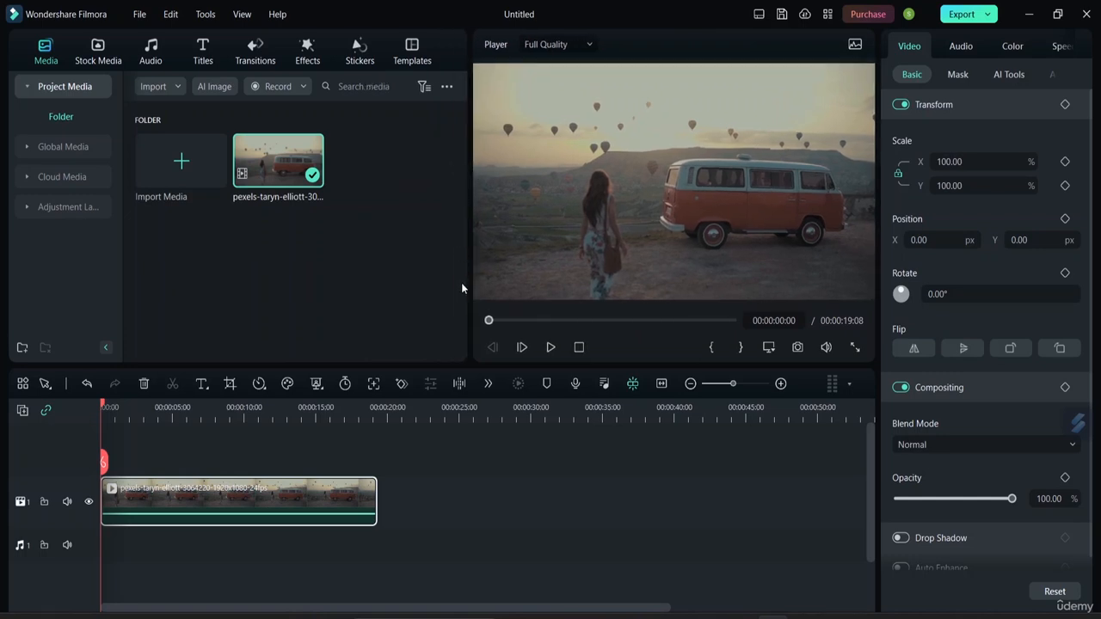
{"action": "left_click_drag", "start_coordinate": [468, 372], "coordinate": [489, 363]}
{"action": "left_click_drag", "start_coordinate": [876, 282], "coordinate": [851, 282]}
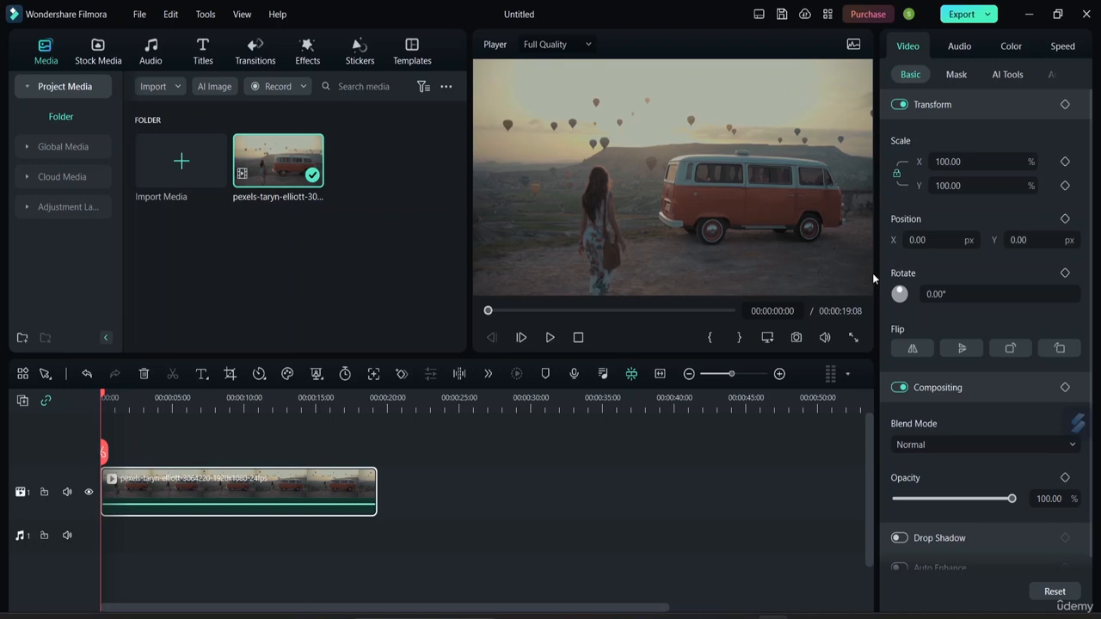
{"action": "left_click_drag", "start_coordinate": [876, 271], "coordinate": [906, 263]}
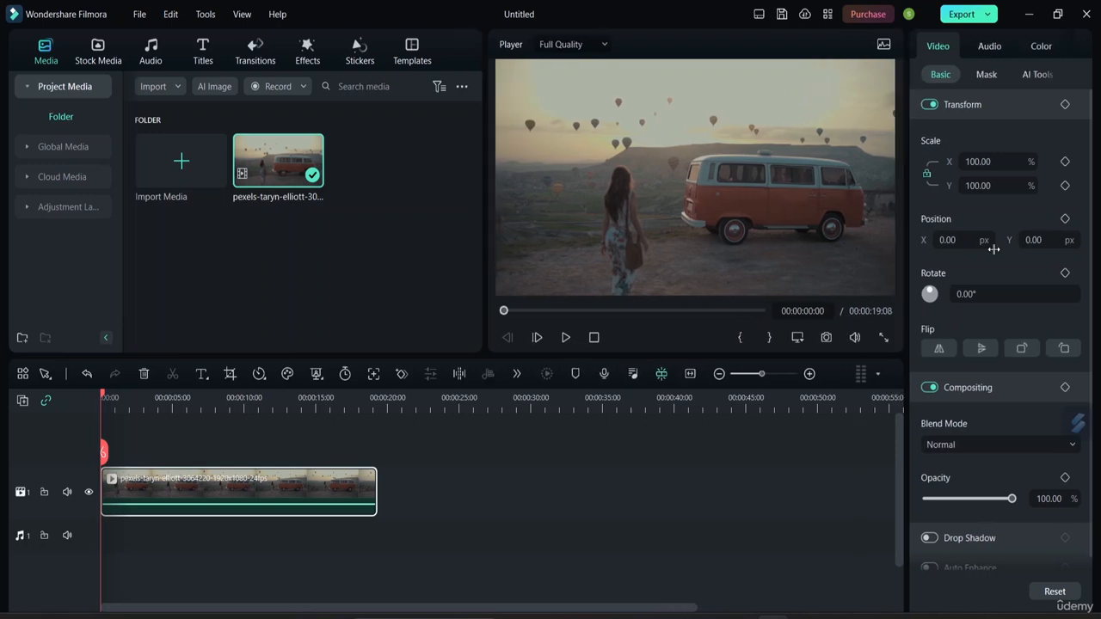
{"action": "left_click_drag", "start_coordinate": [994, 250], "coordinate": [884, 282]}
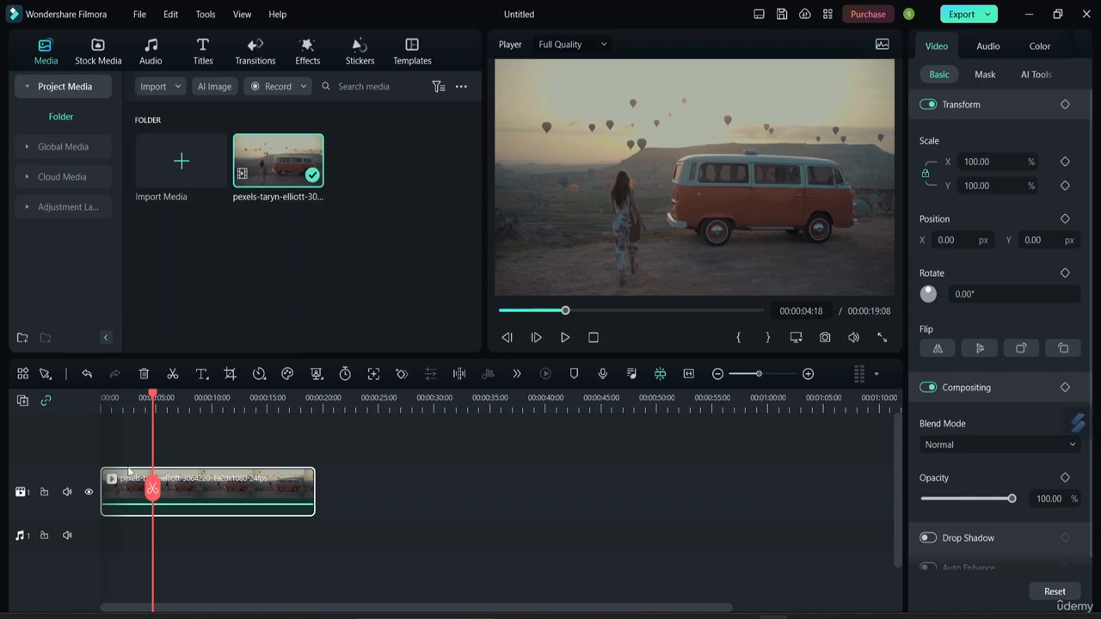
Delete the van clip from the timeline and place it again from the project media at the start of video track 1.
{"action": "right_click", "coordinate": [202, 488]}
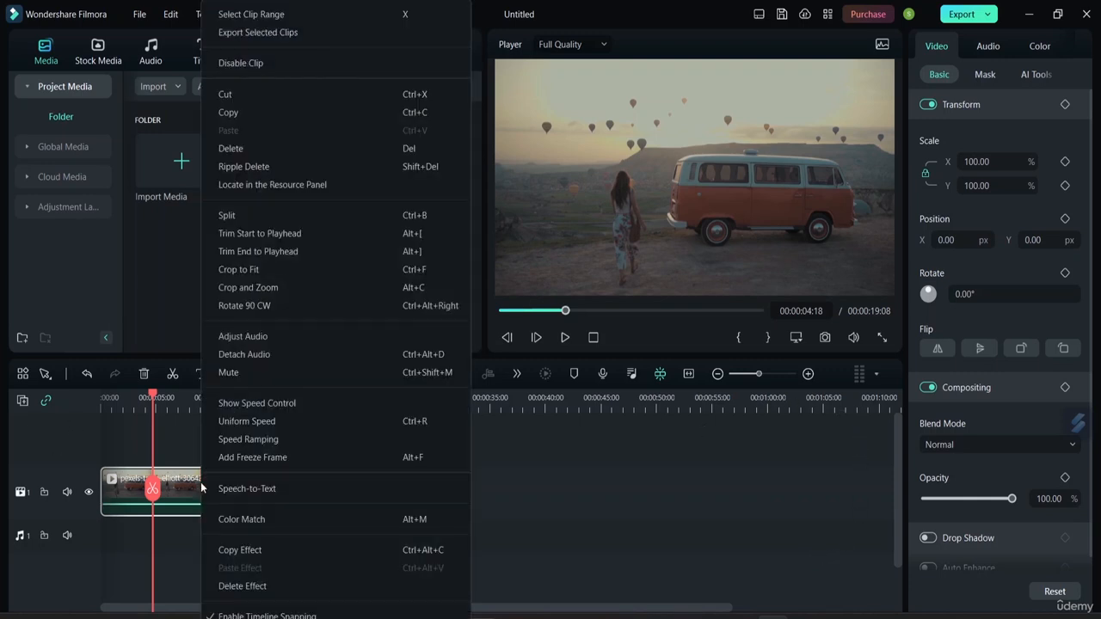
{"action": "left_click", "coordinate": [265, 150]}
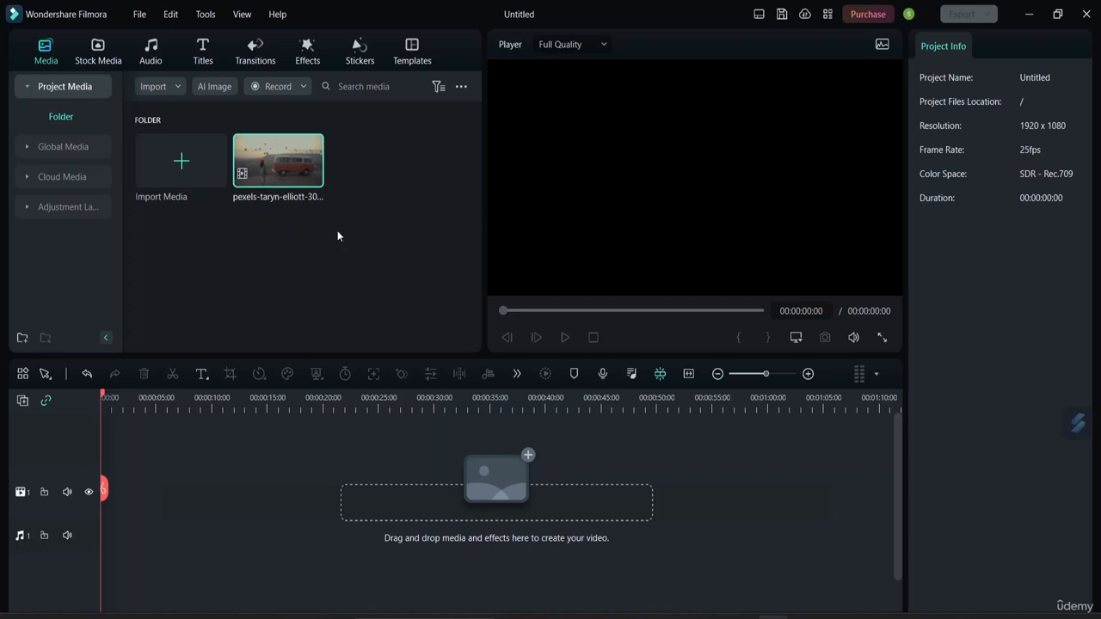
{"action": "mouse_move", "coordinate": [275, 164]}
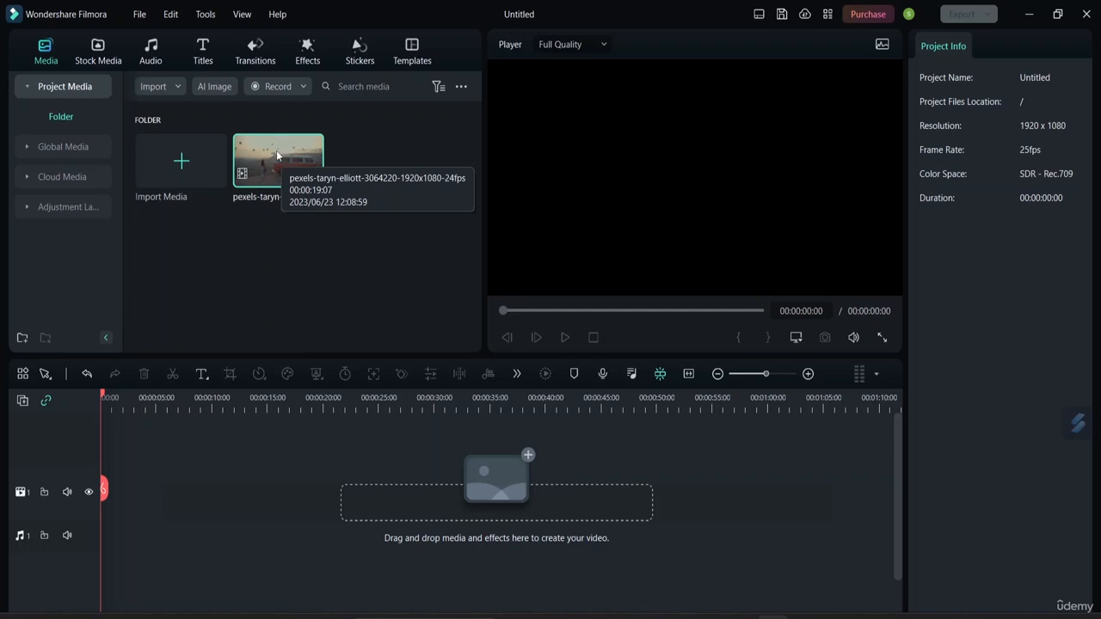
{"action": "left_click_drag", "start_coordinate": [277, 155], "coordinate": [118, 513]}
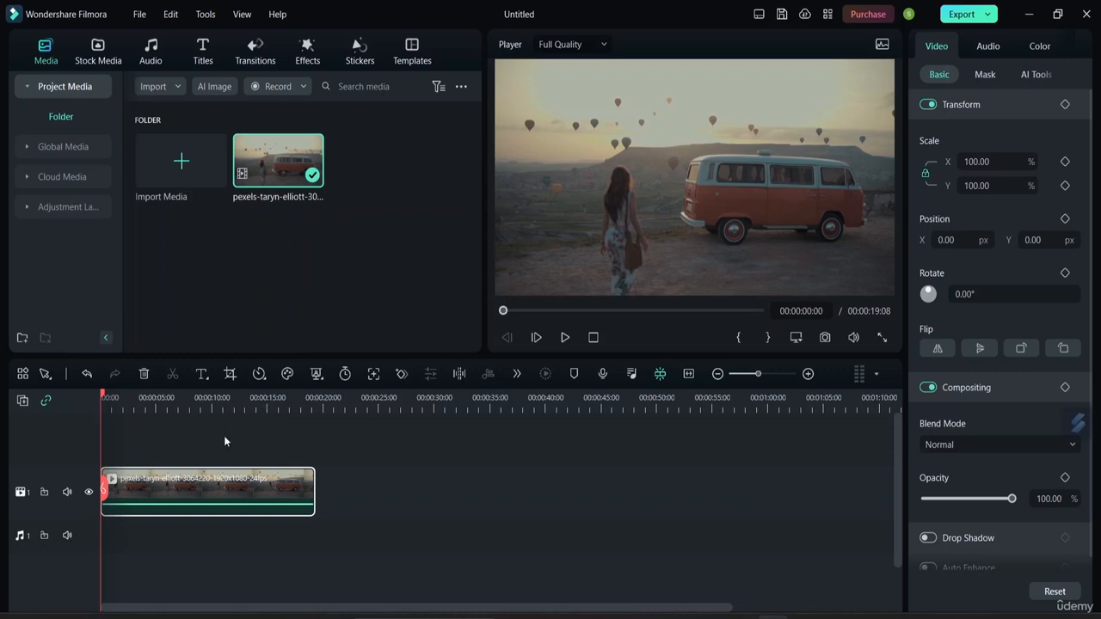
Scrub the playhead back and forth through the van clip to preview its frames, ending near its start at 00:00:00:09.
{"action": "left_click_drag", "start_coordinate": [103, 490], "coordinate": [144, 492]}
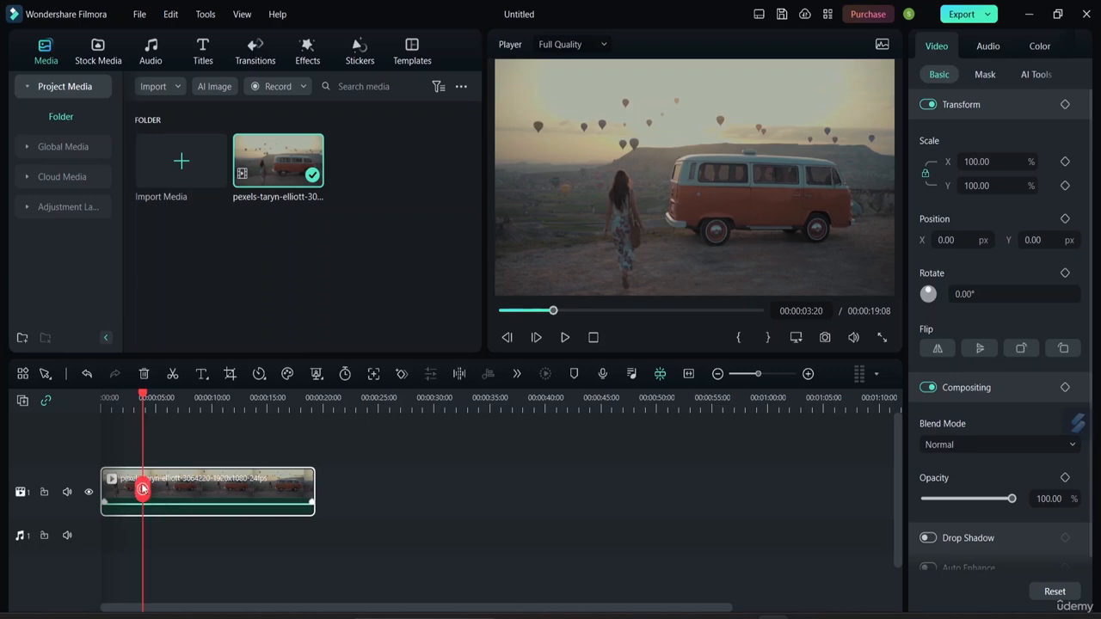
{"action": "left_click_drag", "start_coordinate": [143, 488], "coordinate": [179, 538]}
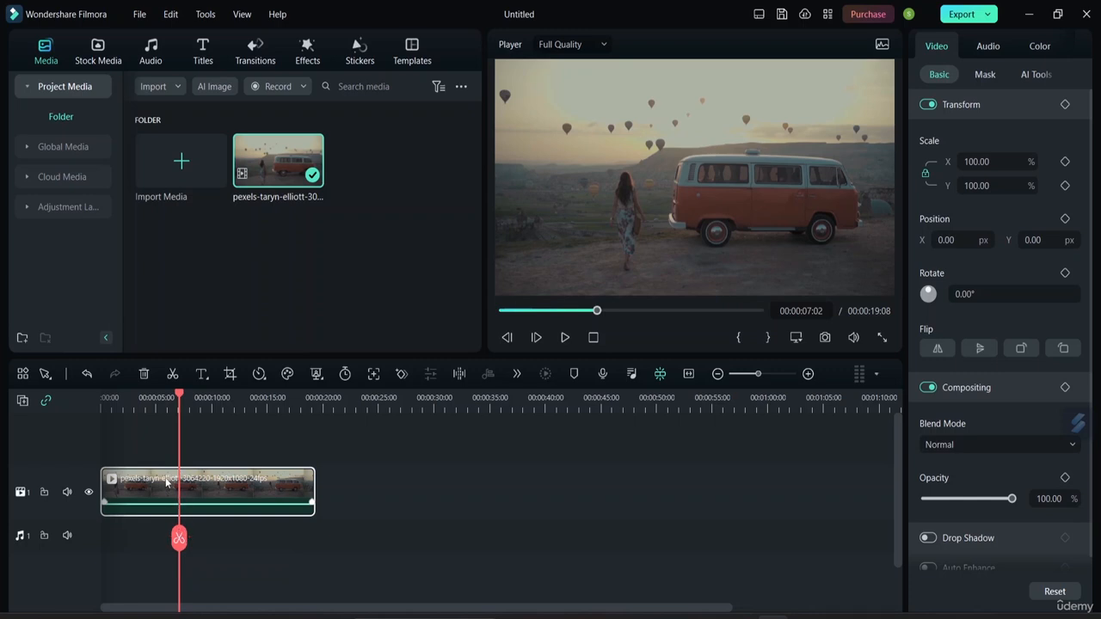
{"action": "left_click_drag", "start_coordinate": [179, 539], "coordinate": [114, 540]}
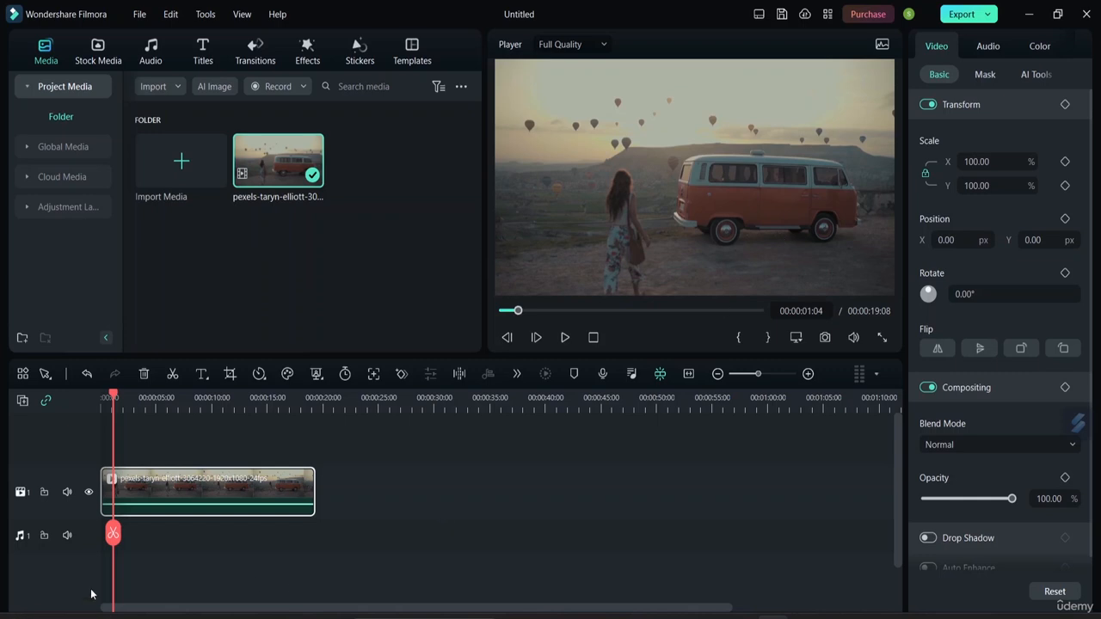
{"action": "left_click_drag", "start_coordinate": [115, 535], "coordinate": [108, 494]}
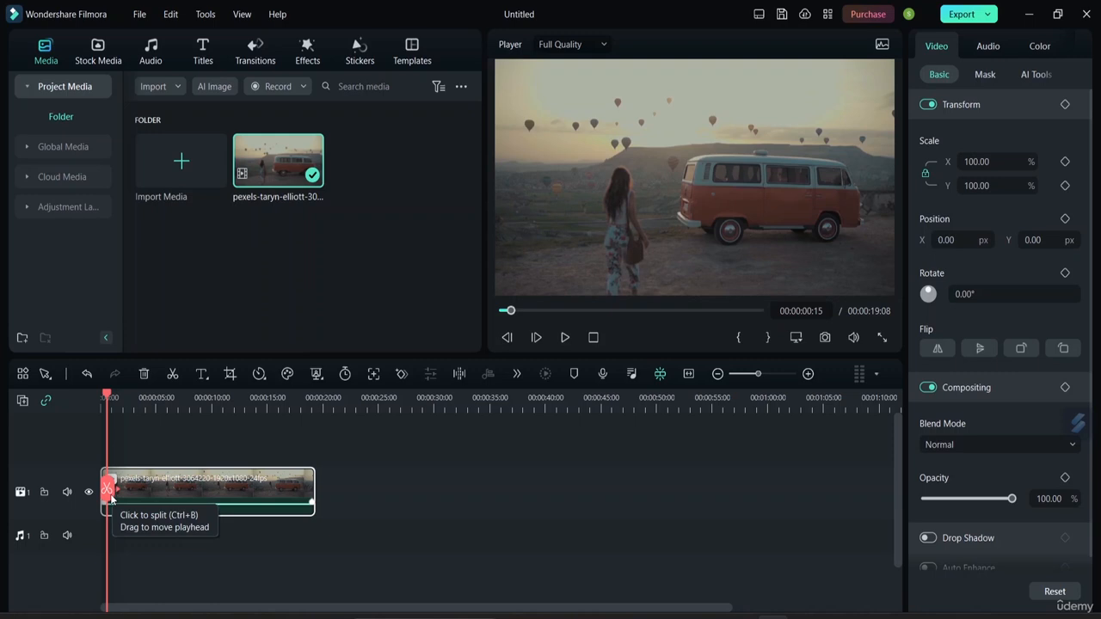
{"action": "left_click_drag", "start_coordinate": [111, 498], "coordinate": [268, 511]}
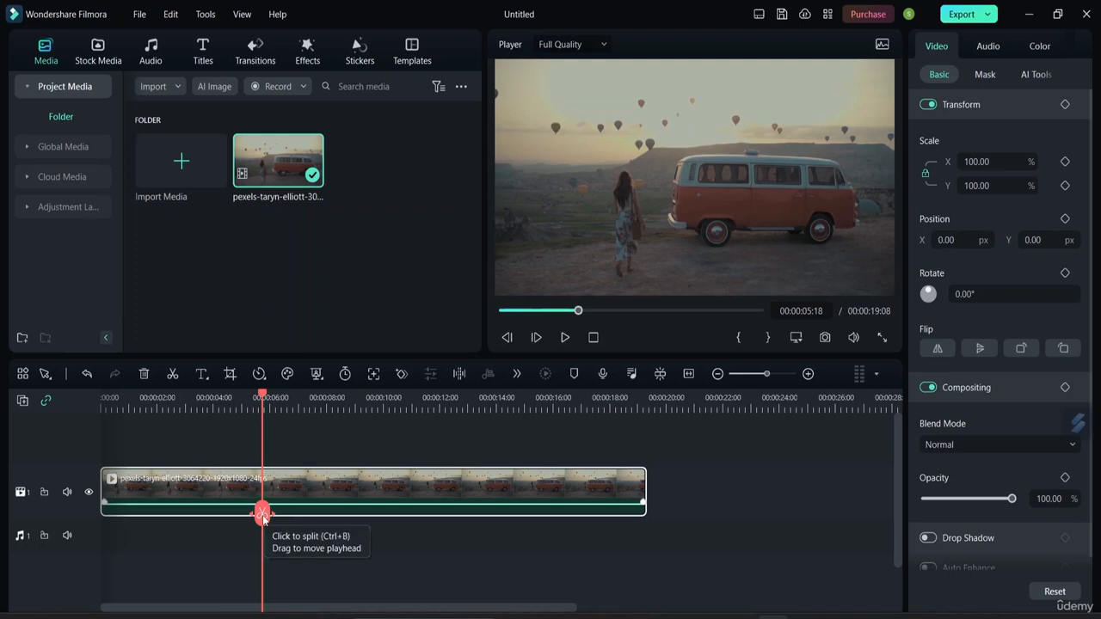
{"action": "left_click_drag", "start_coordinate": [264, 515], "coordinate": [110, 527]}
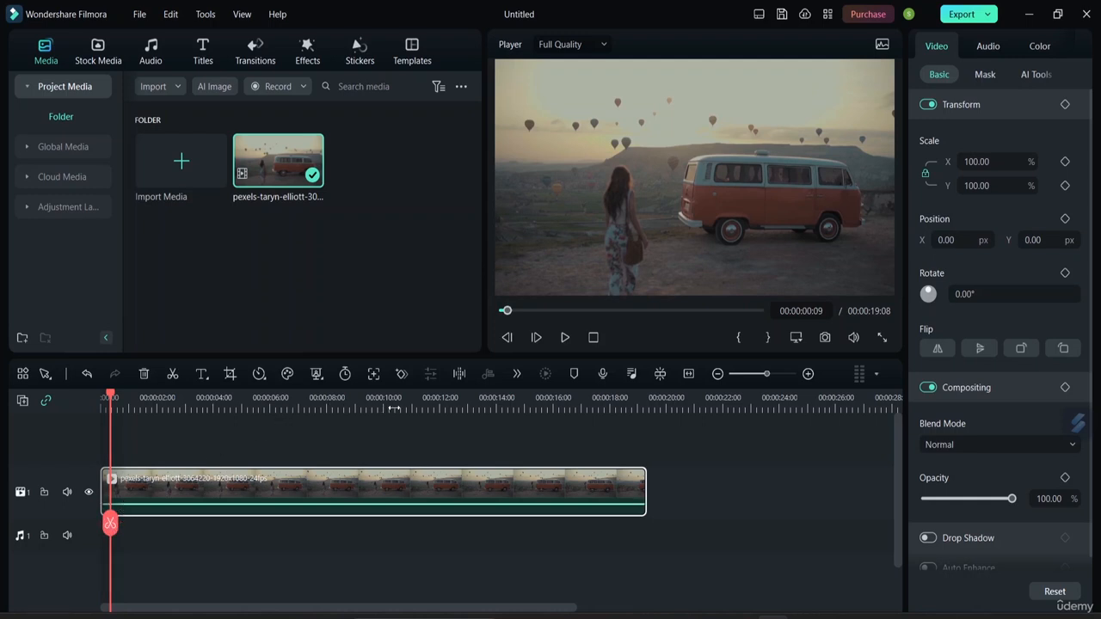
Zoom the timeline in and out to compare time scales, ending on a scale with 2-second ruler labels.
{"action": "mouse_move", "coordinate": [393, 409]}
{"action": "left_mouse_down"}
{"action": "mouse_move", "coordinate": [553, 421]}
{"action": "mouse_move", "coordinate": [216, 412]}
{"action": "mouse_move", "coordinate": [391, 421]}
{"action": "left_mouse_up"}
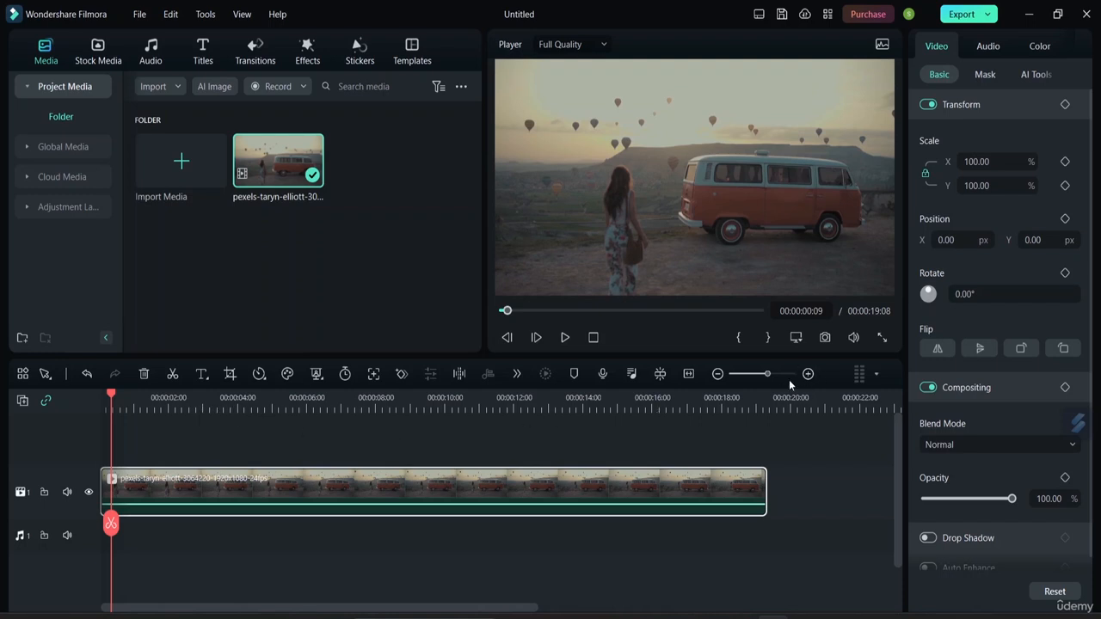
{"action": "left_click", "coordinate": [716, 375]}
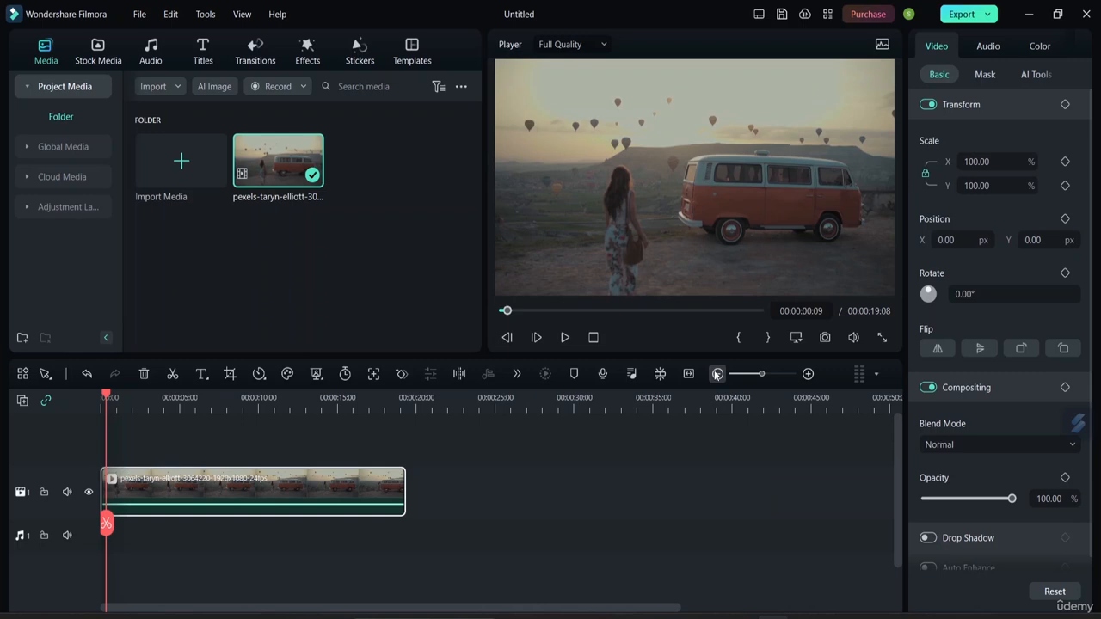
{"action": "left_click", "coordinate": [812, 378]}
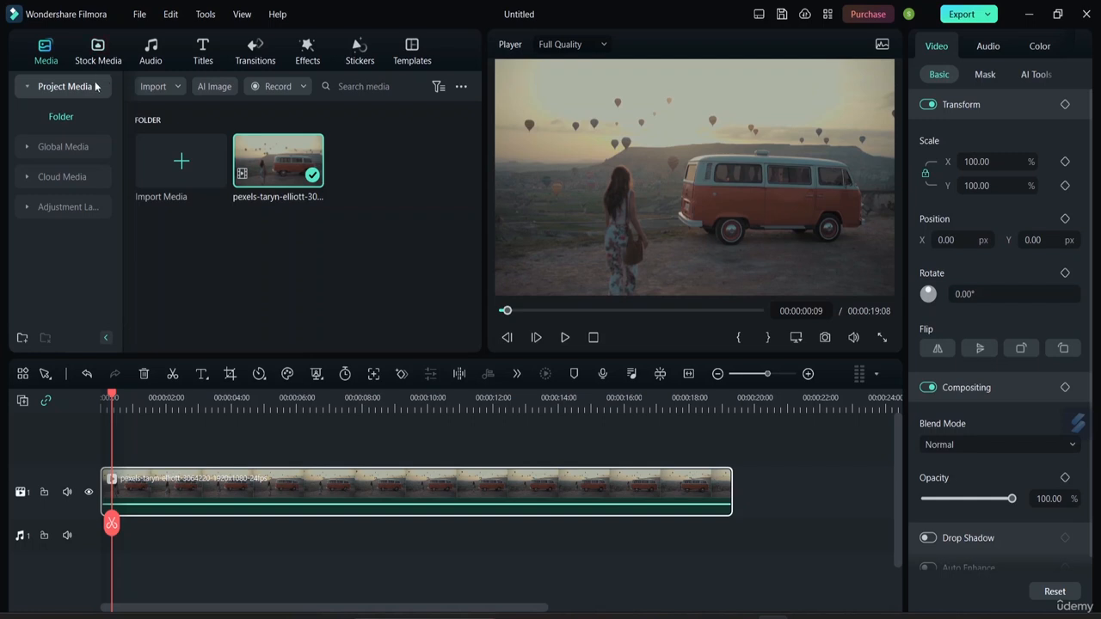
{"action": "left_click", "coordinate": [179, 167]}
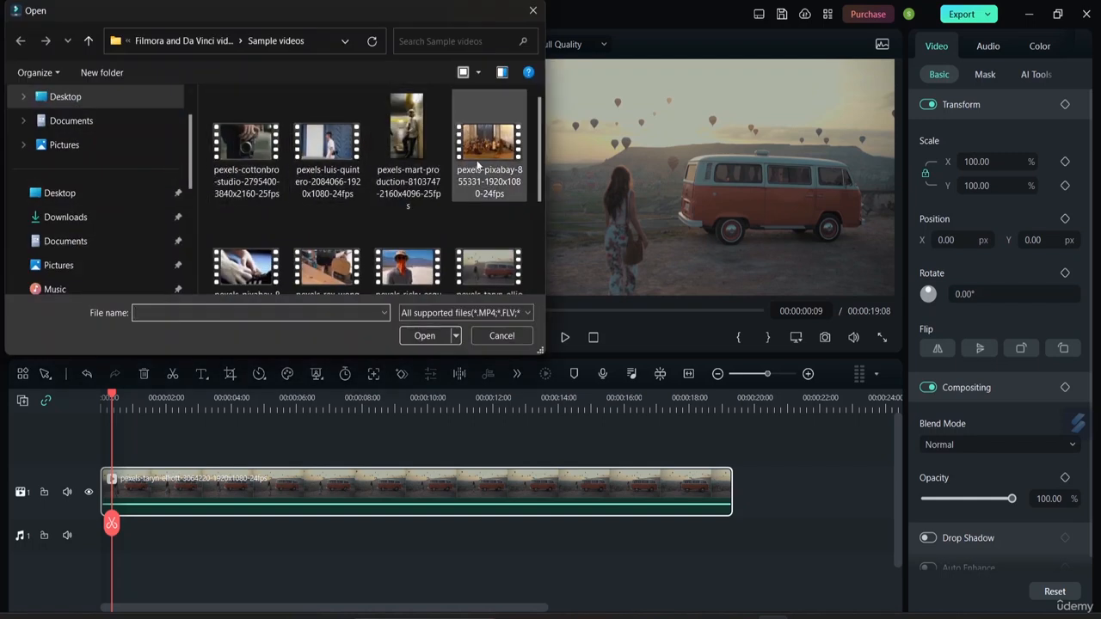
{"action": "left_click", "coordinate": [419, 183]}
{"action": "double_click", "coordinate": [419, 184]}
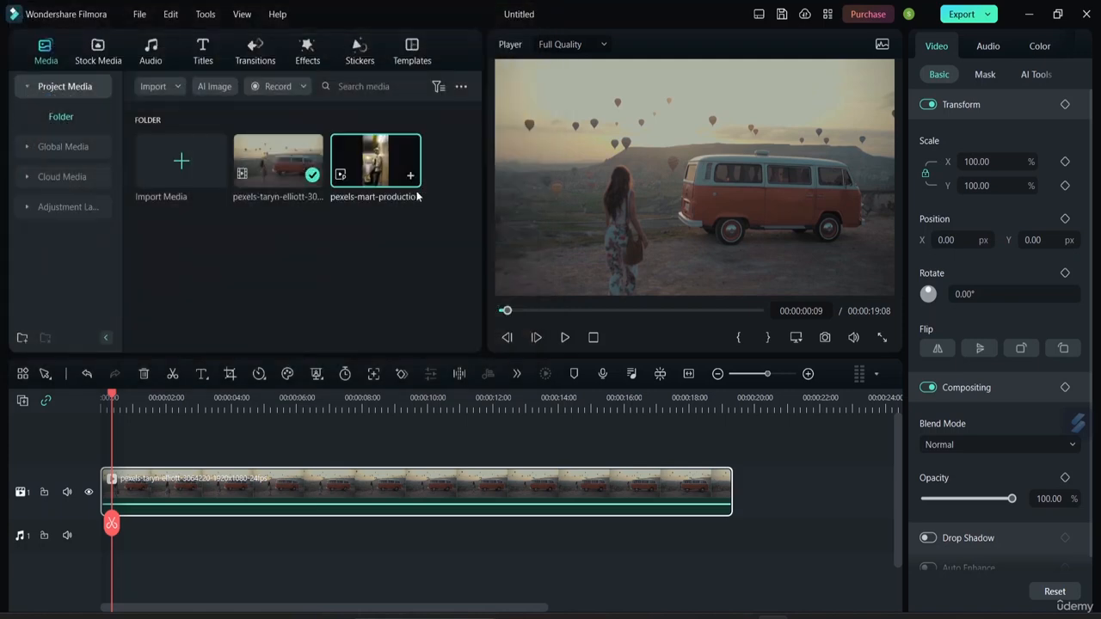
Insert the pexels-mart-production clip near the timeline start and move it onto a new video track above the van clip.
{"action": "left_click_drag", "start_coordinate": [376, 166], "coordinate": [123, 550]}
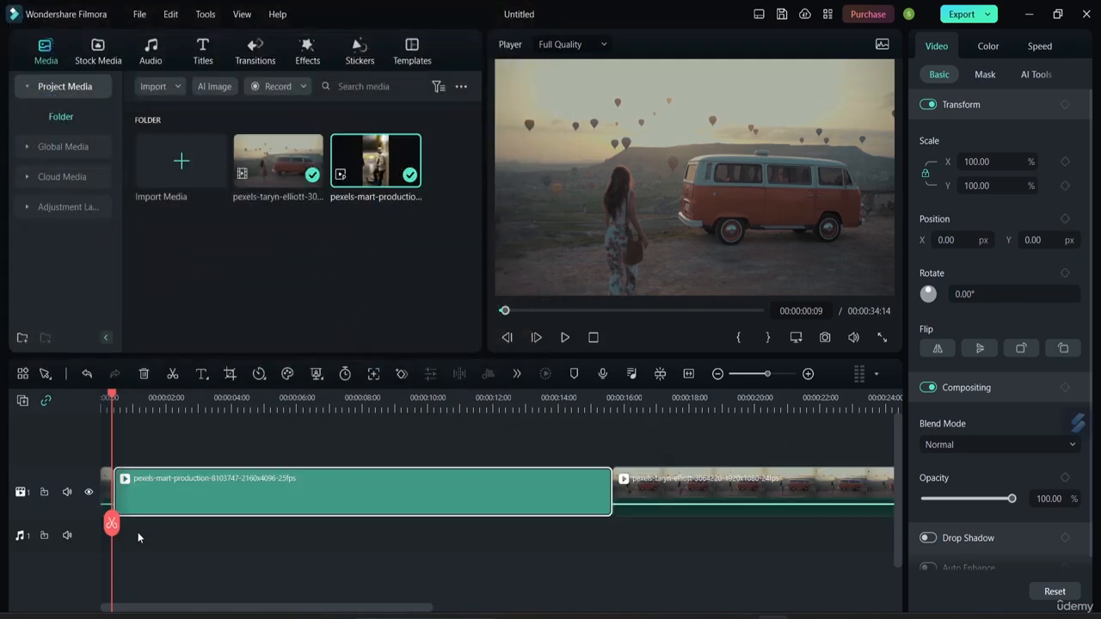
{"action": "left_click", "coordinate": [192, 442]}
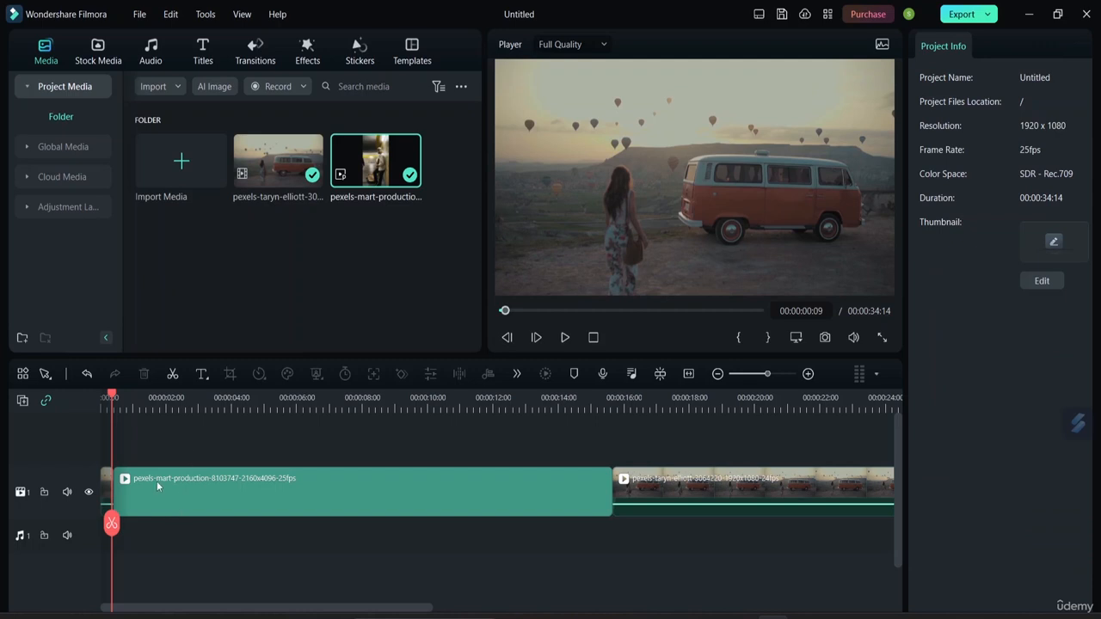
{"action": "left_click_drag", "start_coordinate": [157, 485], "coordinate": [168, 465]}
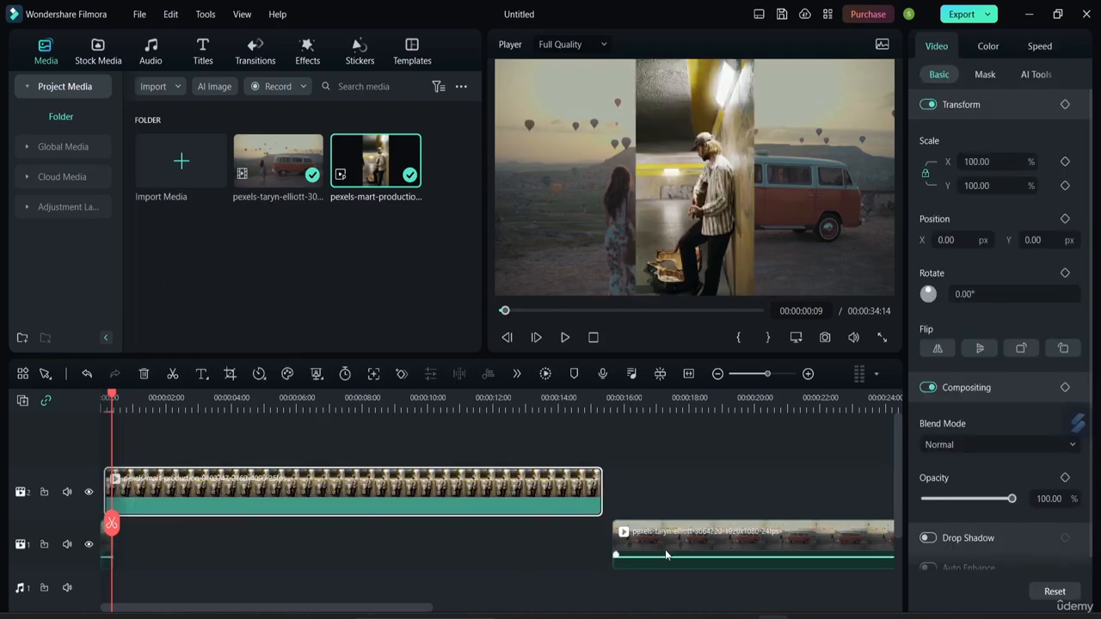
Move the longer van clip segment to the start of video track 1 and return the playhead to 00:00:00:00.
{"action": "left_click_drag", "start_coordinate": [666, 555], "coordinate": [148, 531]}
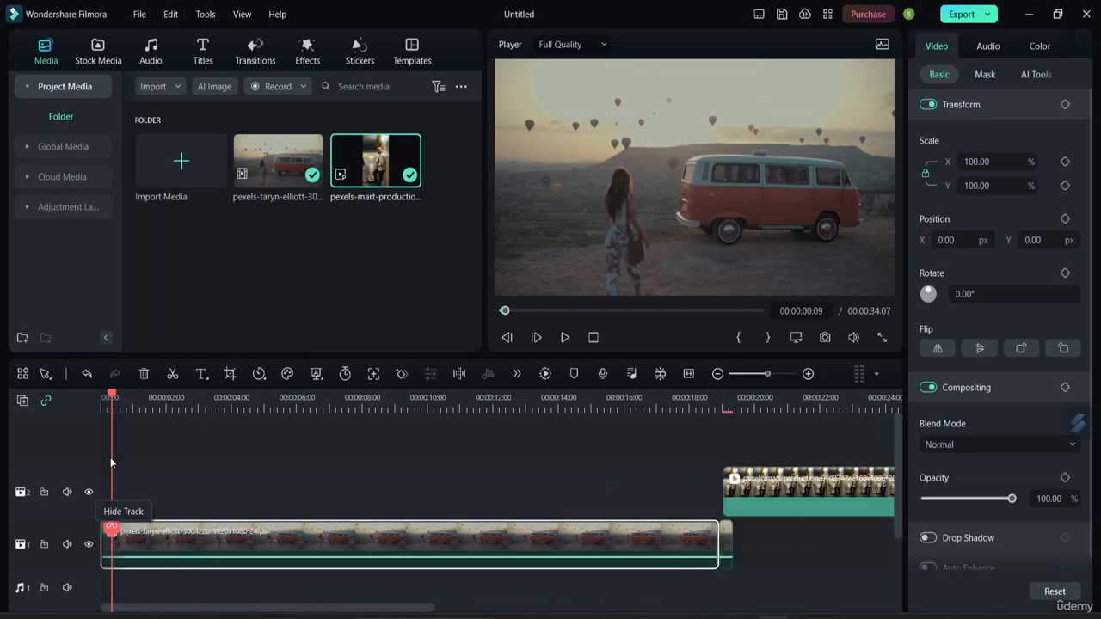
{"action": "left_click", "coordinate": [111, 463]}
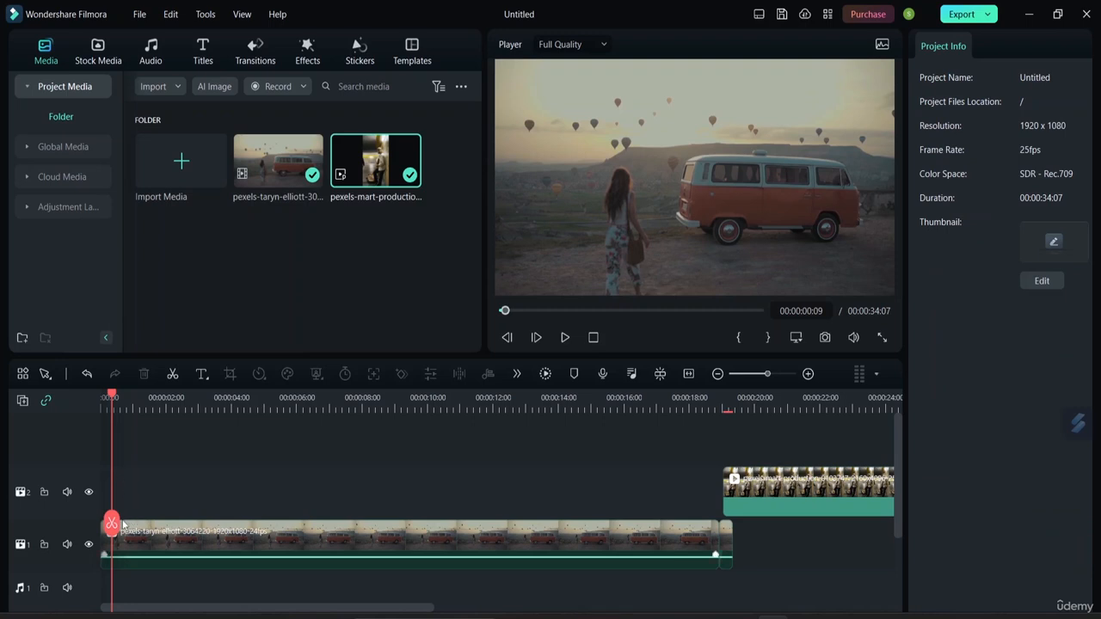
{"action": "left_click_drag", "start_coordinate": [111, 524], "coordinate": [100, 519]}
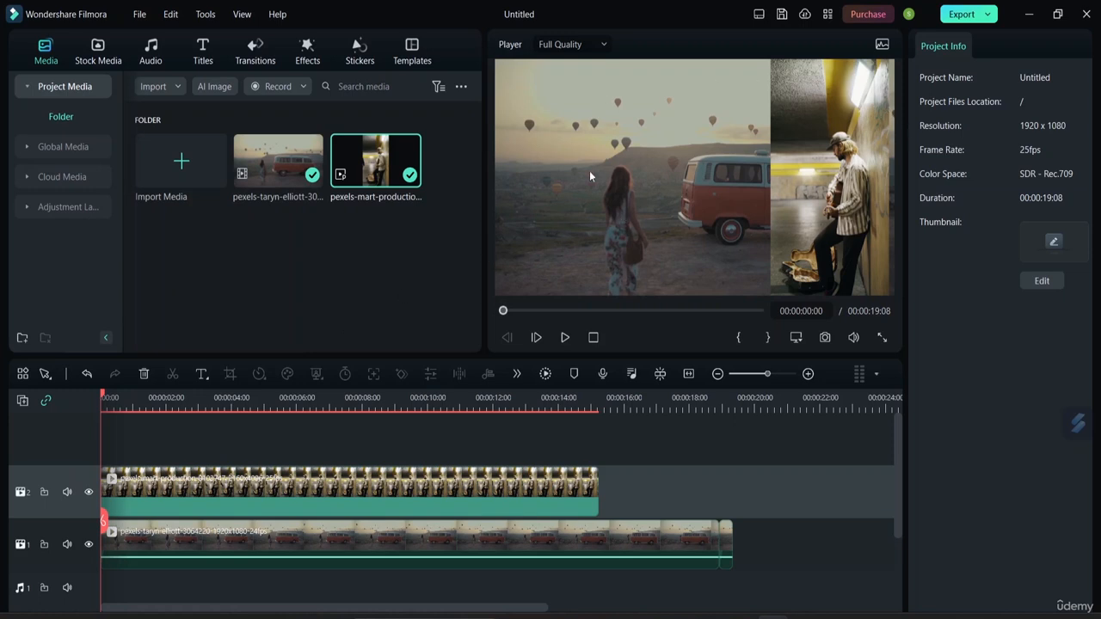
Add an empty third video track above the two clips and delete that track again.
{"action": "left_click", "coordinate": [22, 404]}
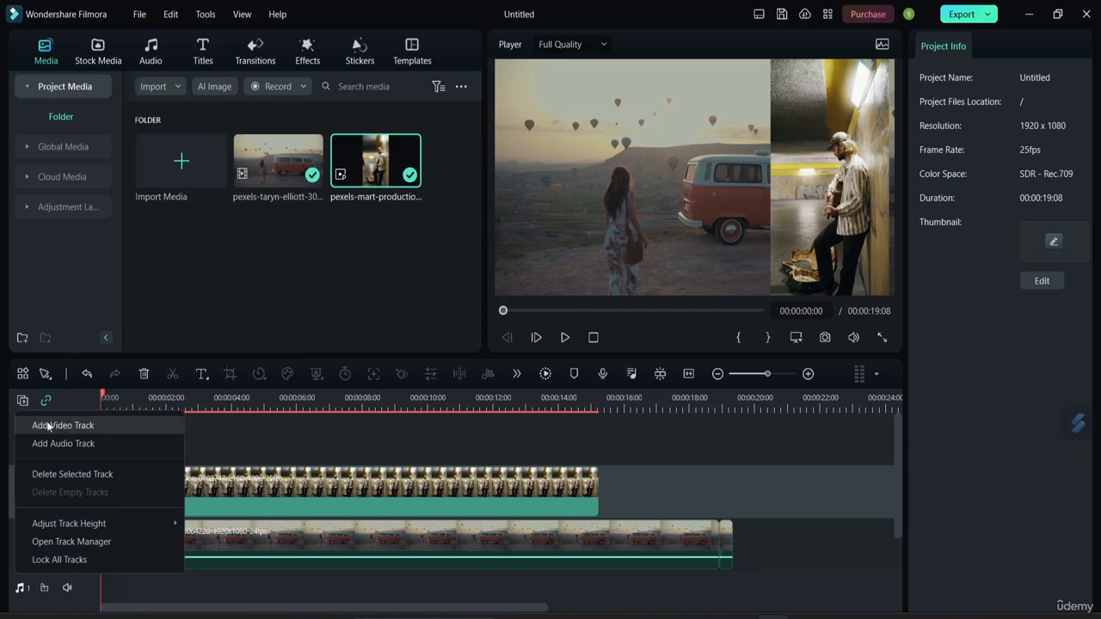
{"action": "left_click", "coordinate": [90, 427]}
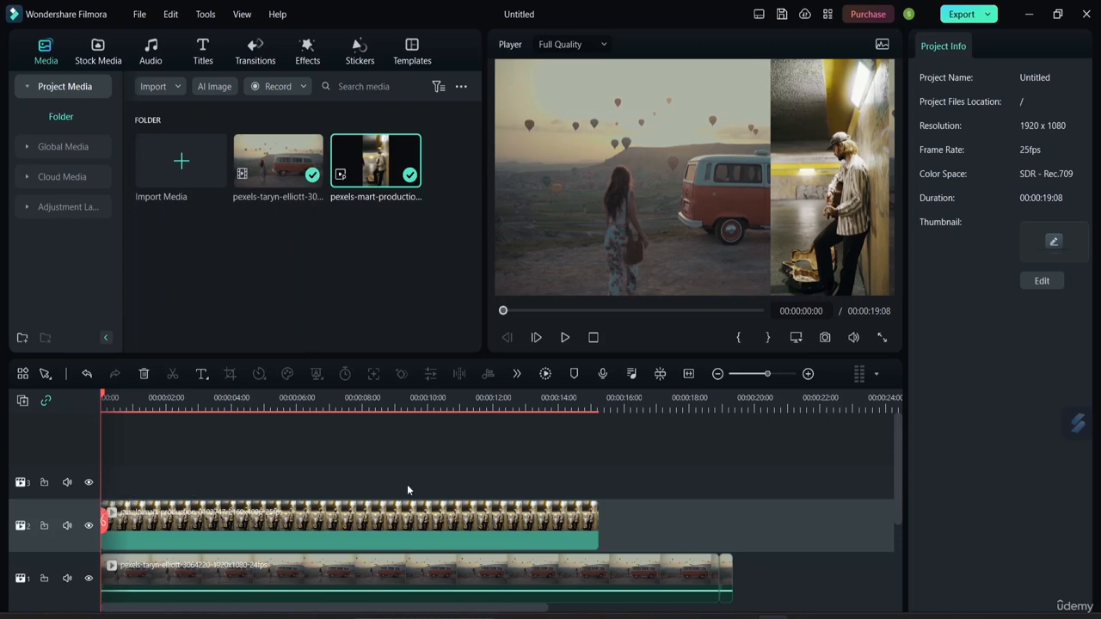
{"action": "left_click", "coordinate": [22, 400]}
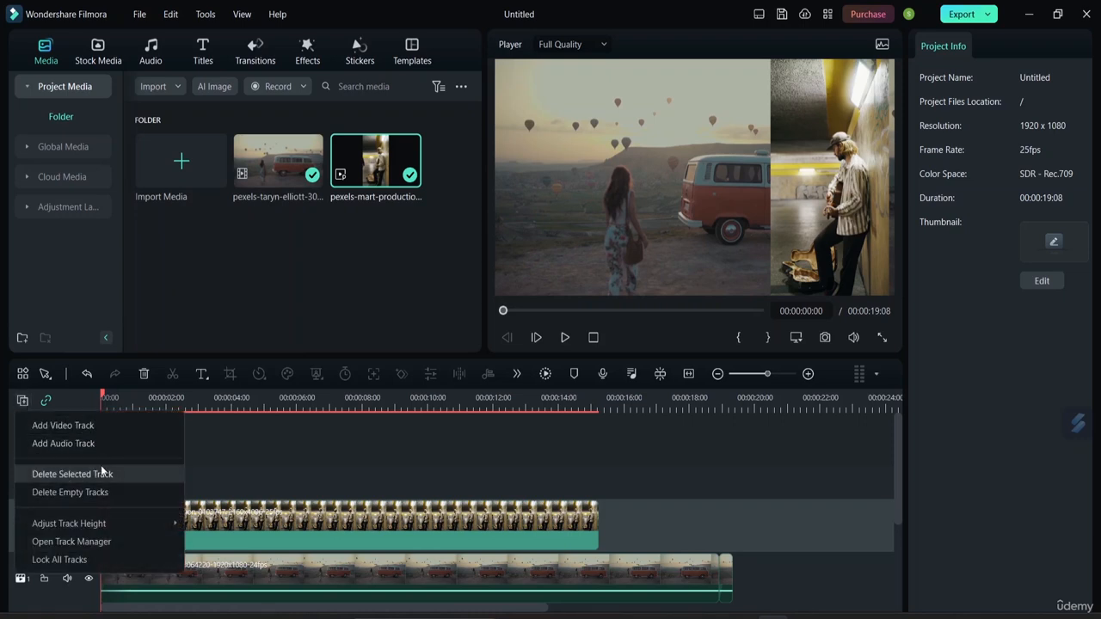
{"action": "left_click", "coordinate": [247, 481]}
{"action": "left_click", "coordinate": [77, 476]}
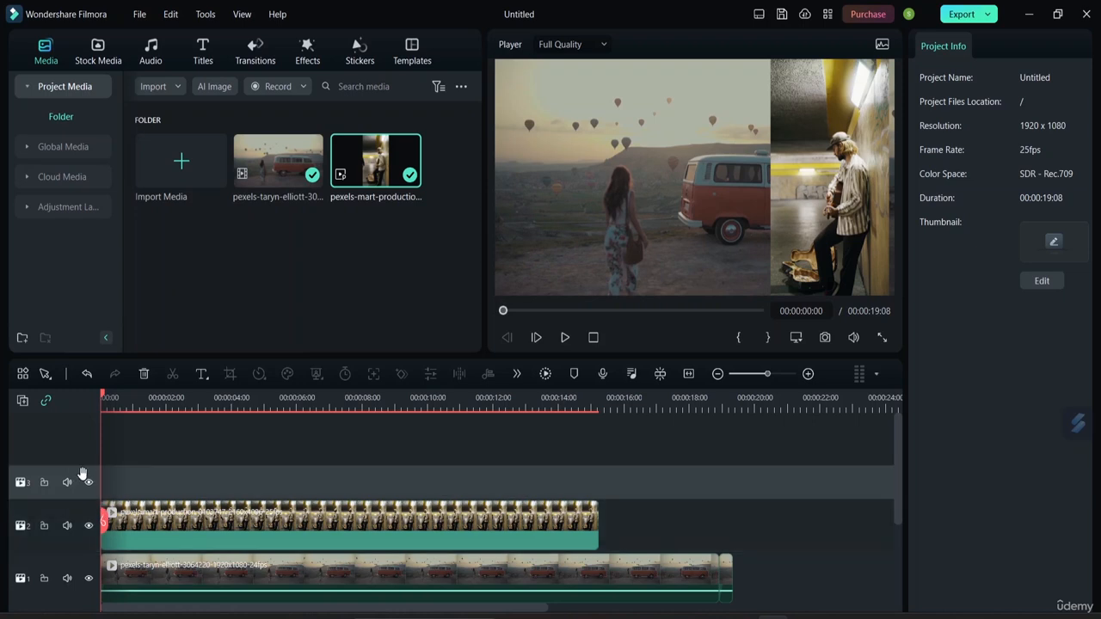
{"action": "left_click", "coordinate": [22, 400]}
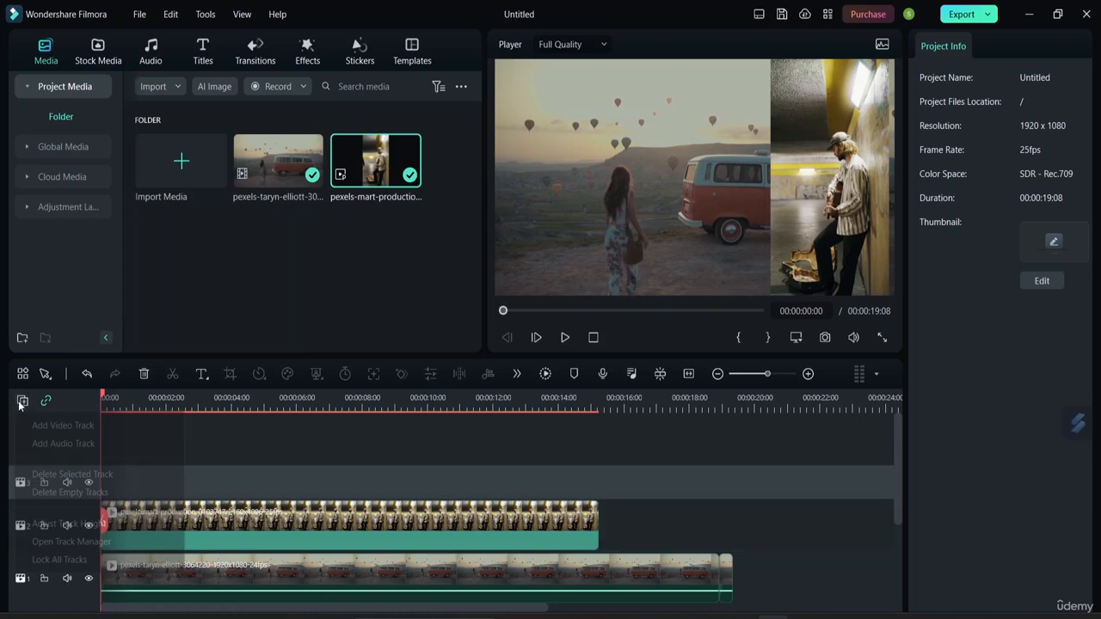
{"action": "left_click", "coordinate": [87, 474]}
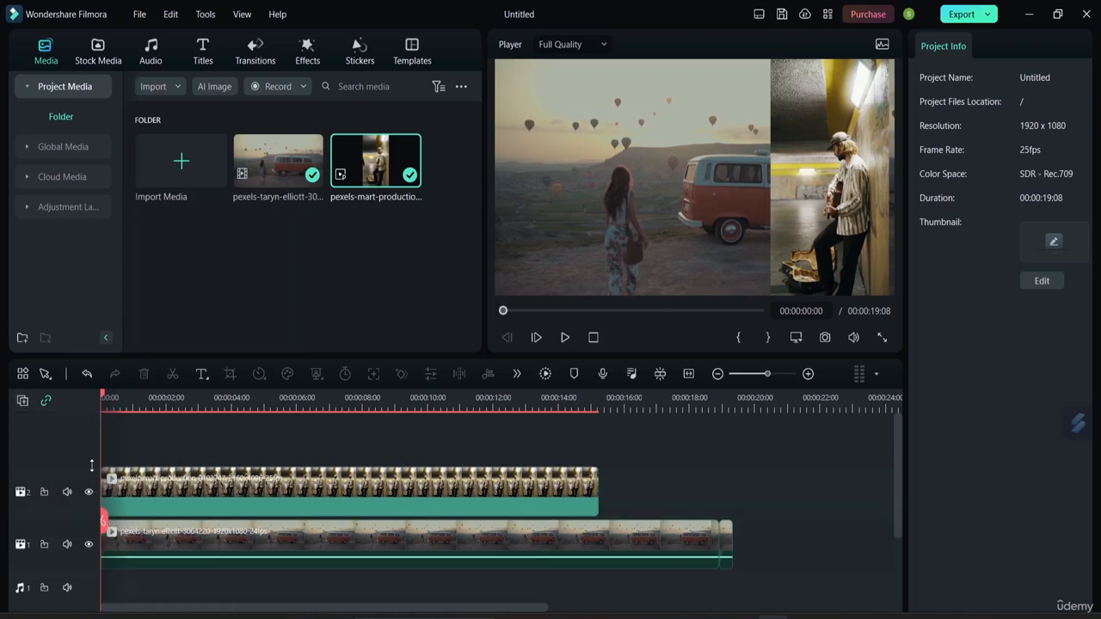
Add three empty video tracks, numbered 3 to 5, above the existing clips.
{"action": "left_click", "coordinate": [23, 401]}
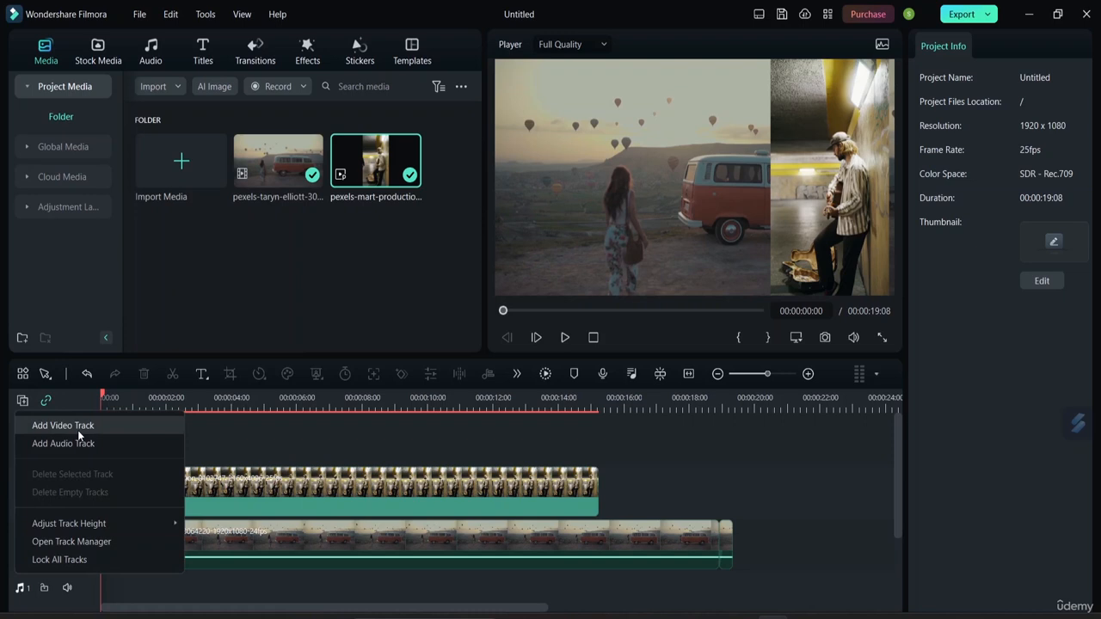
{"action": "left_click", "coordinate": [79, 433]}
{"action": "left_click", "coordinate": [23, 400]}
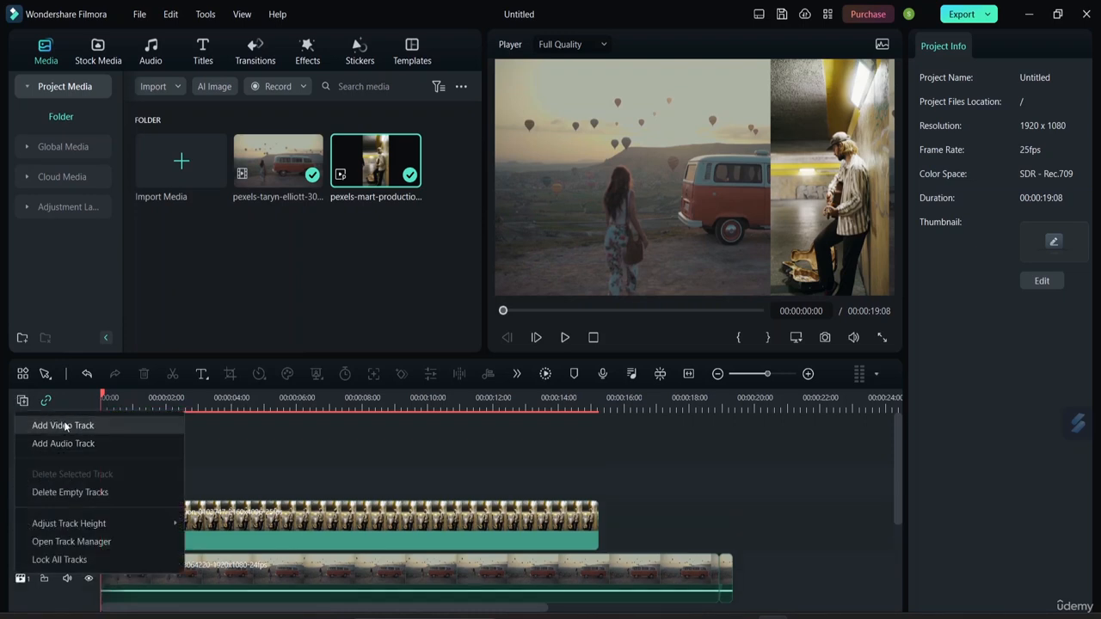
{"action": "left_click", "coordinate": [64, 426]}
{"action": "left_click", "coordinate": [22, 400]}
{"action": "left_click", "coordinate": [62, 425]}
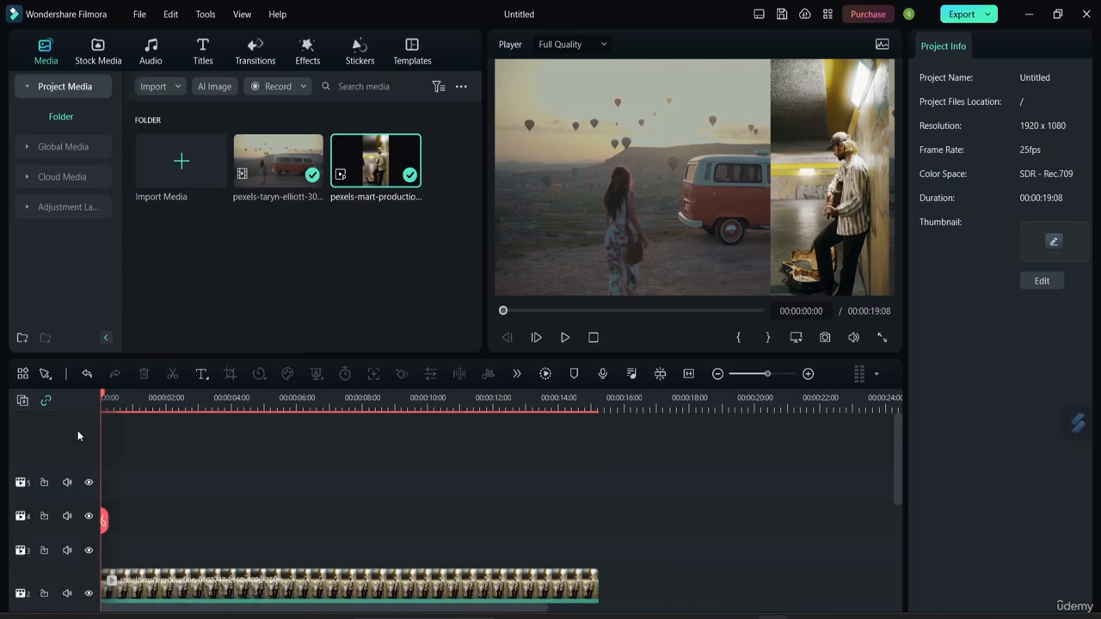
Delete all empty tracks from the timeline, keeping the two tracks that hold the clips.
{"action": "left_click", "coordinate": [23, 401]}
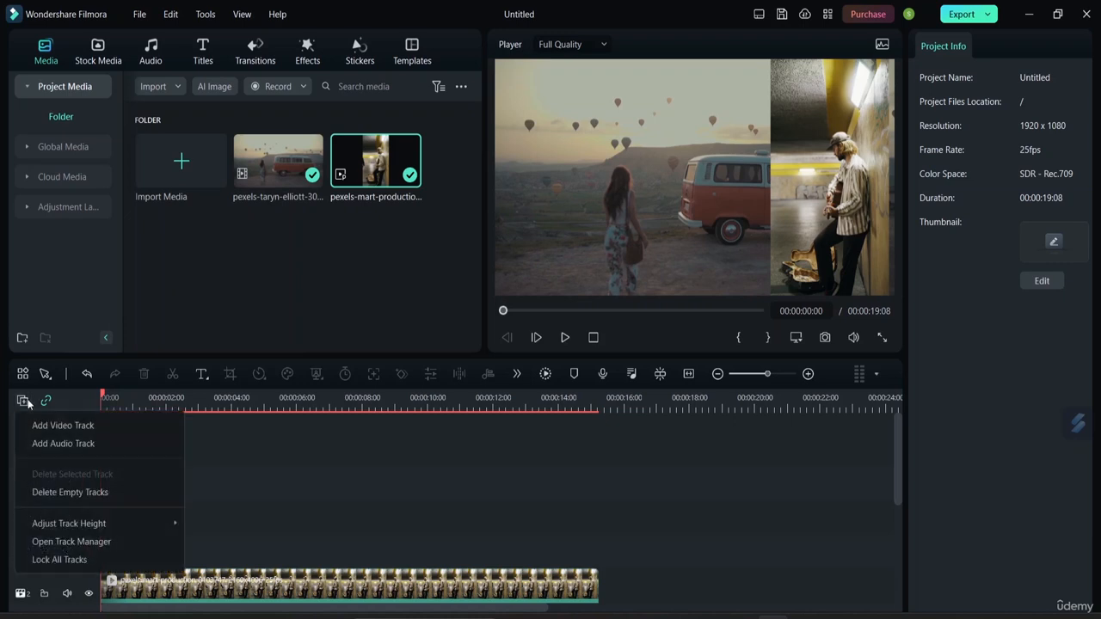
{"action": "left_click", "coordinate": [104, 499]}
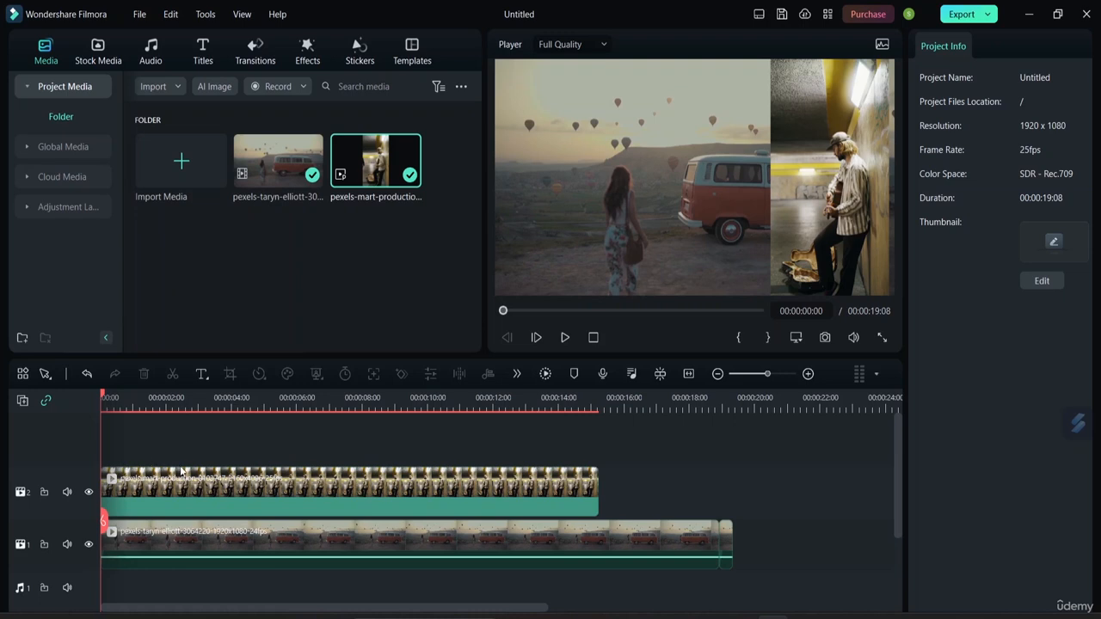
{"action": "scroll", "coordinate": [171, 475], "scroll_direction": "down", "scroll_amount": 2}
{"action": "scroll", "coordinate": [172, 474], "scroll_direction": "up", "scroll_amount": 2}
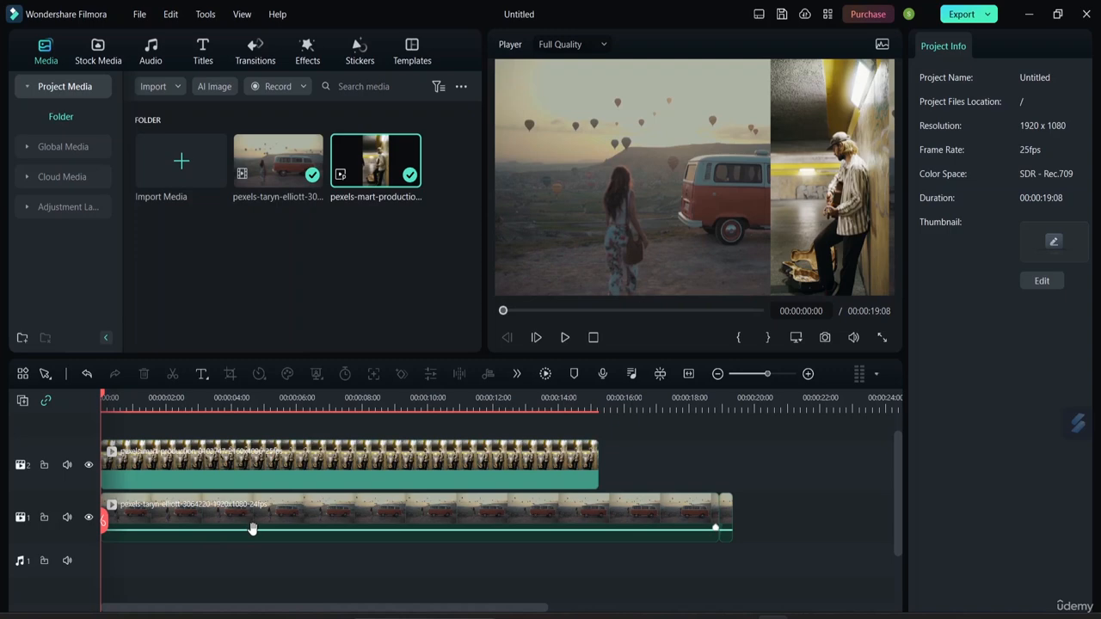
Set the height of the timeline tracks to Small and return it to Normal.
{"action": "left_click", "coordinate": [24, 401]}
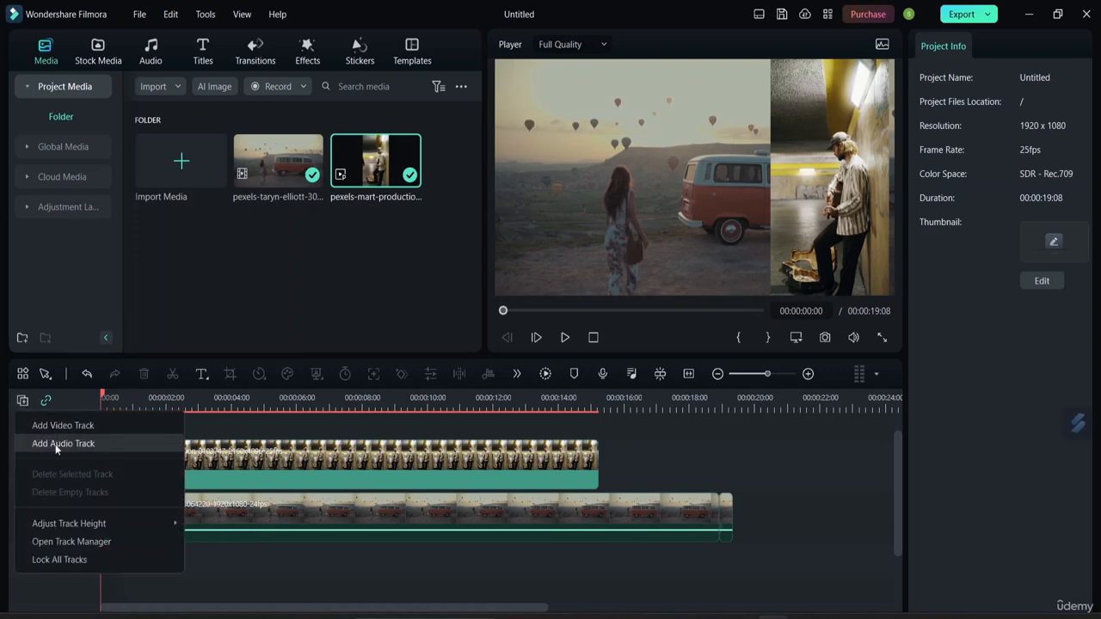
{"action": "mouse_move", "coordinate": [86, 522]}
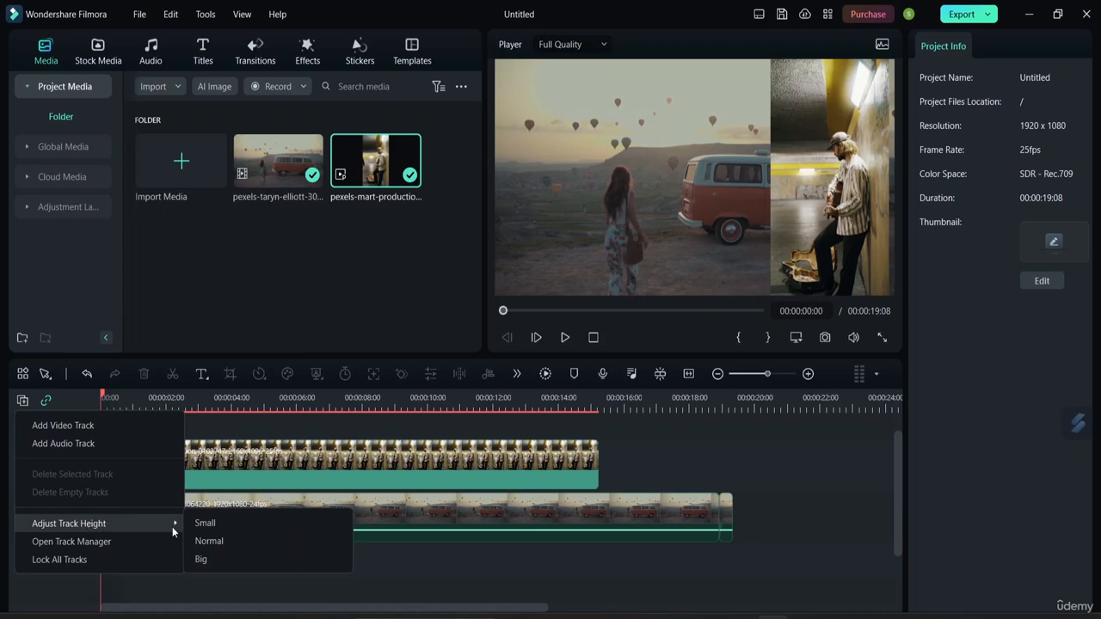
{"action": "left_click", "coordinate": [203, 524]}
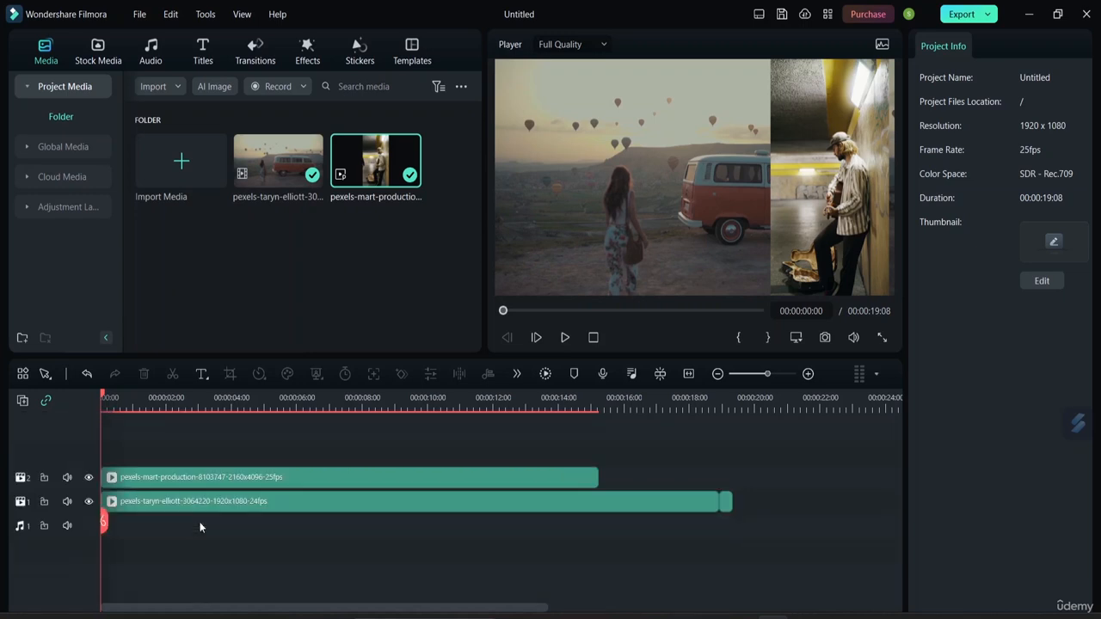
{"action": "left_click", "coordinate": [22, 400]}
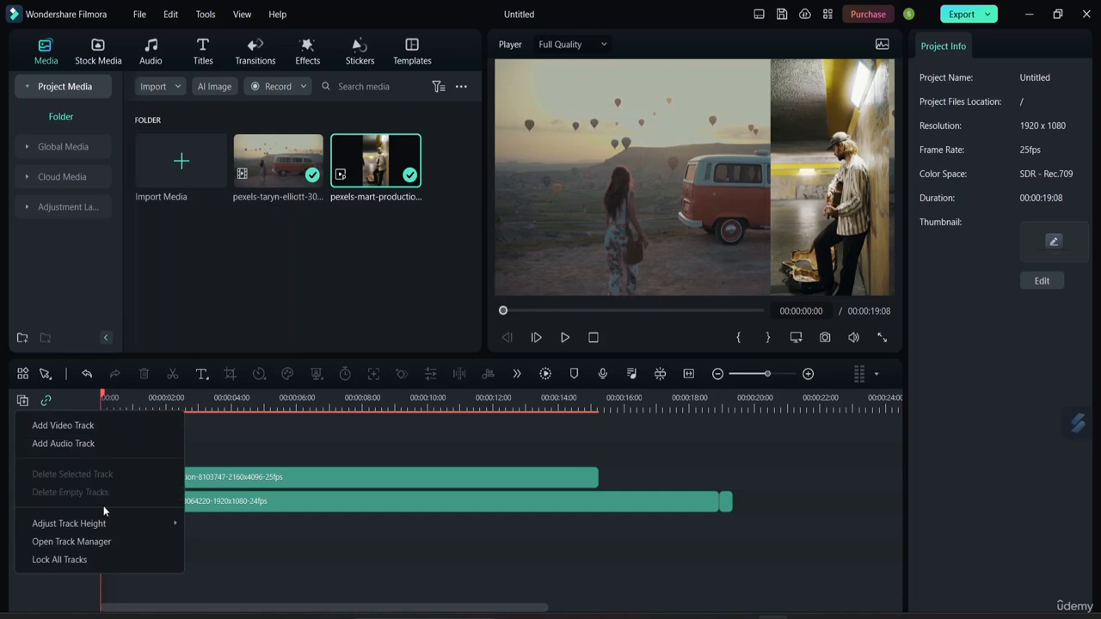
{"action": "mouse_move", "coordinate": [106, 523]}
{"action": "left_click", "coordinate": [205, 539]}
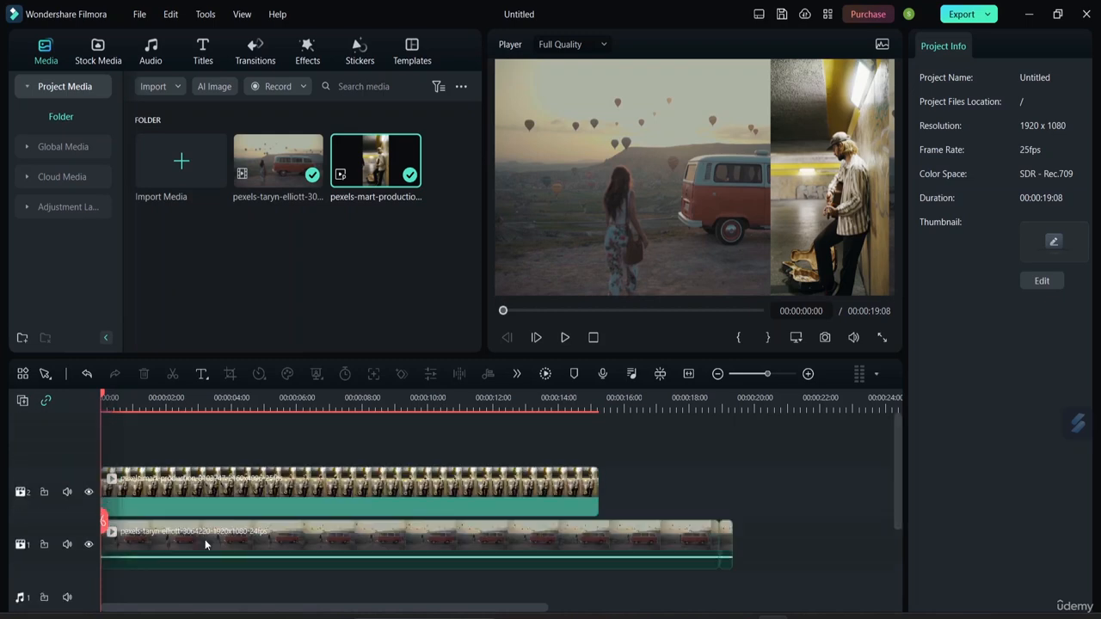
Set the track height to Big, look over the enlarged clips, and restore the Normal height.
{"action": "left_click", "coordinate": [23, 402]}
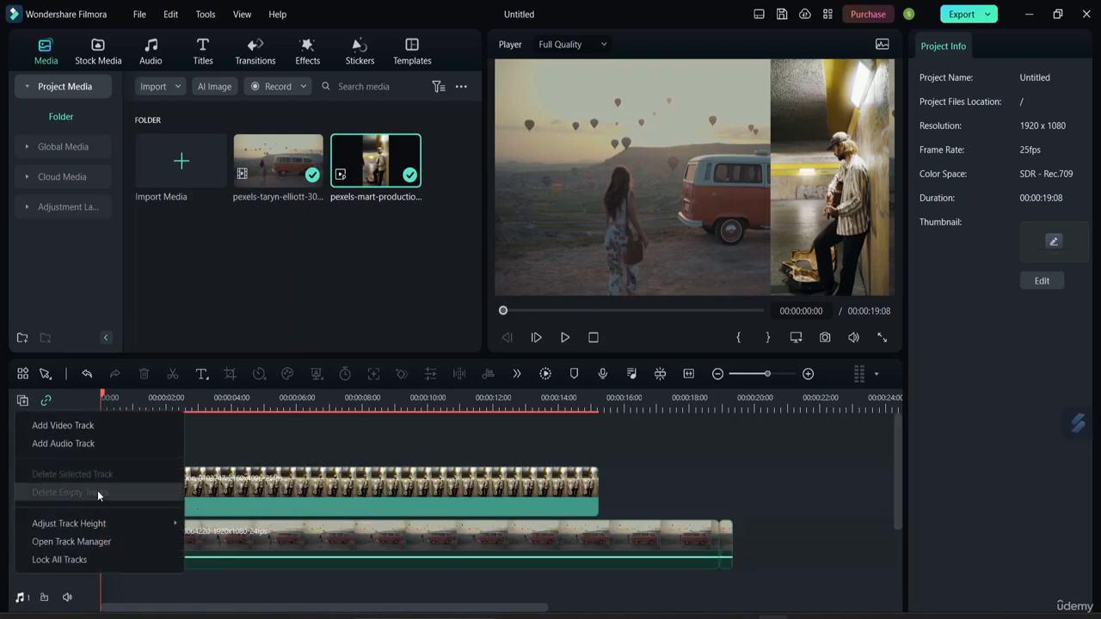
{"action": "mouse_move", "coordinate": [100, 524]}
{"action": "left_click", "coordinate": [200, 559]}
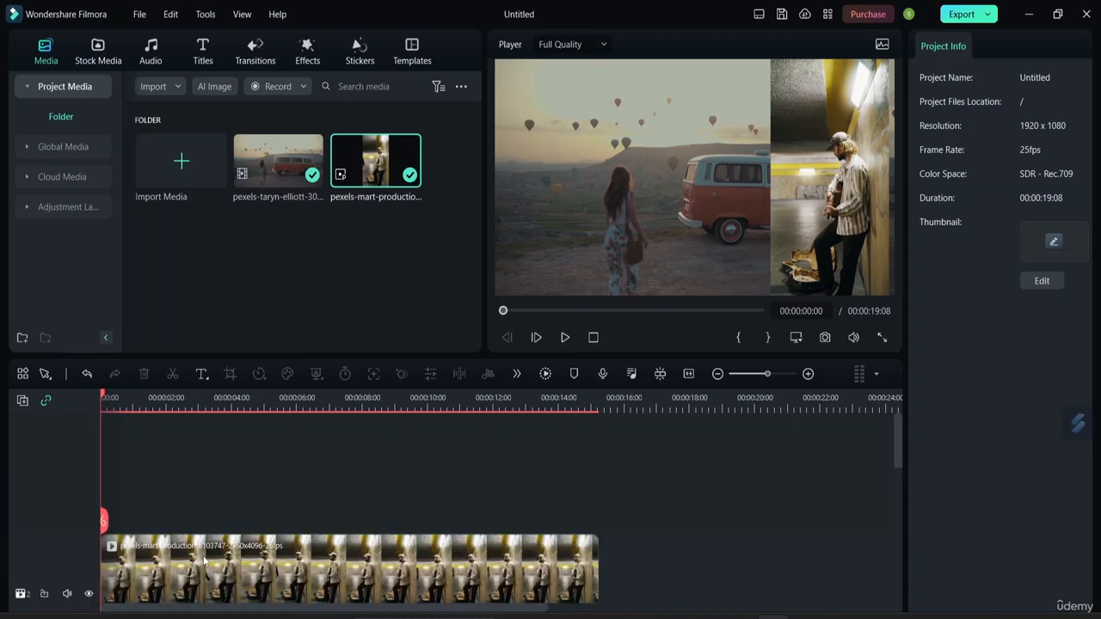
{"action": "scroll", "coordinate": [269, 519], "scroll_direction": "down", "scroll_amount": 2}
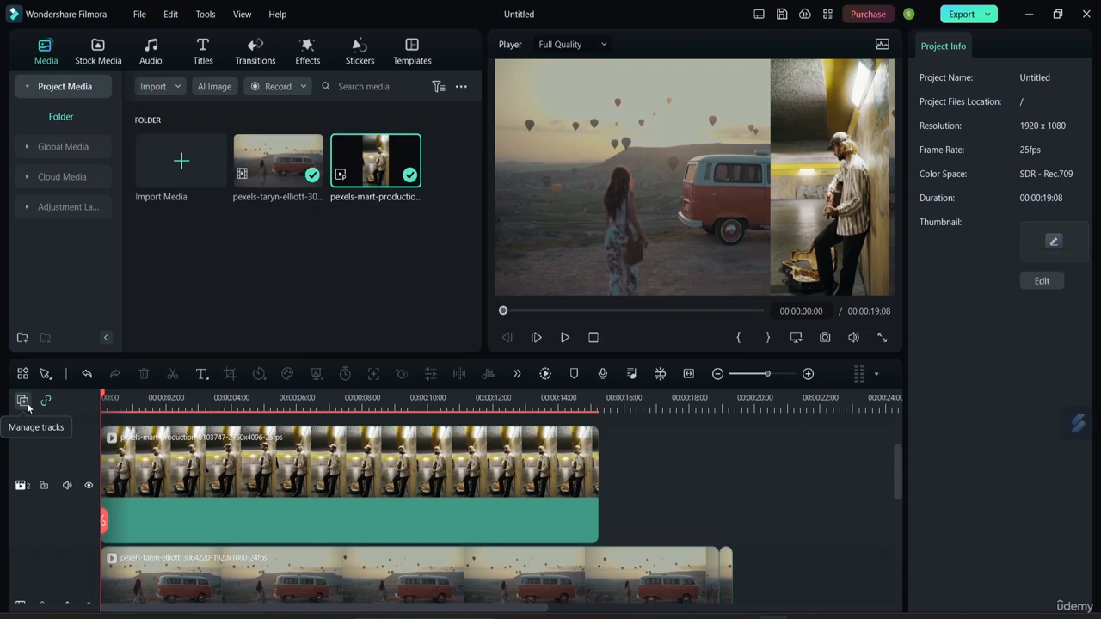
{"action": "left_click", "coordinate": [27, 407]}
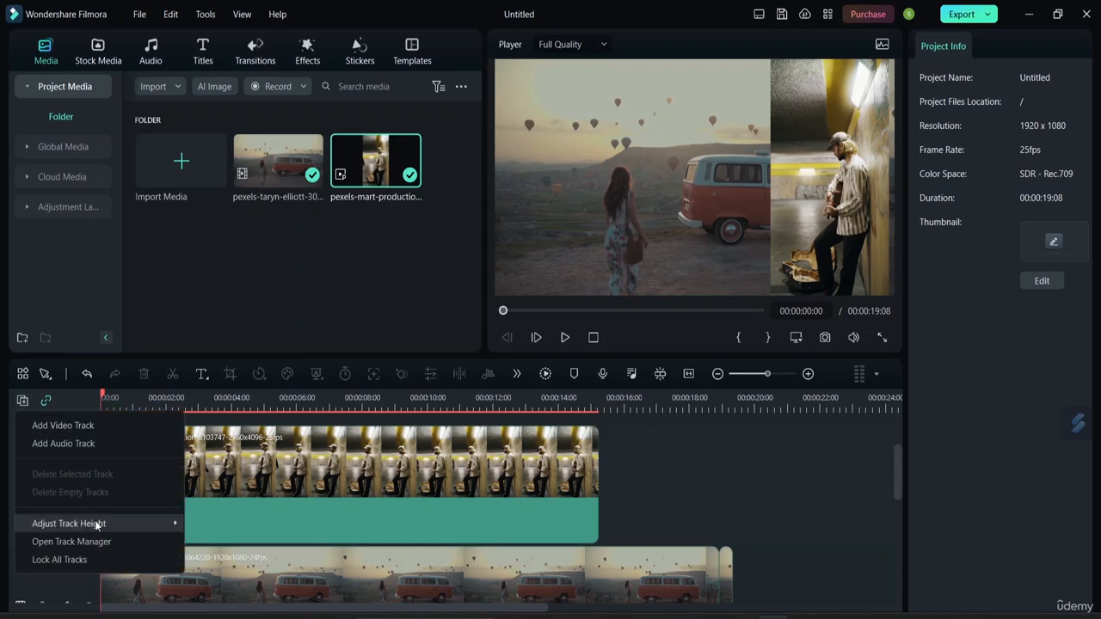
{"action": "mouse_move", "coordinate": [98, 524]}
{"action": "left_click", "coordinate": [240, 543]}
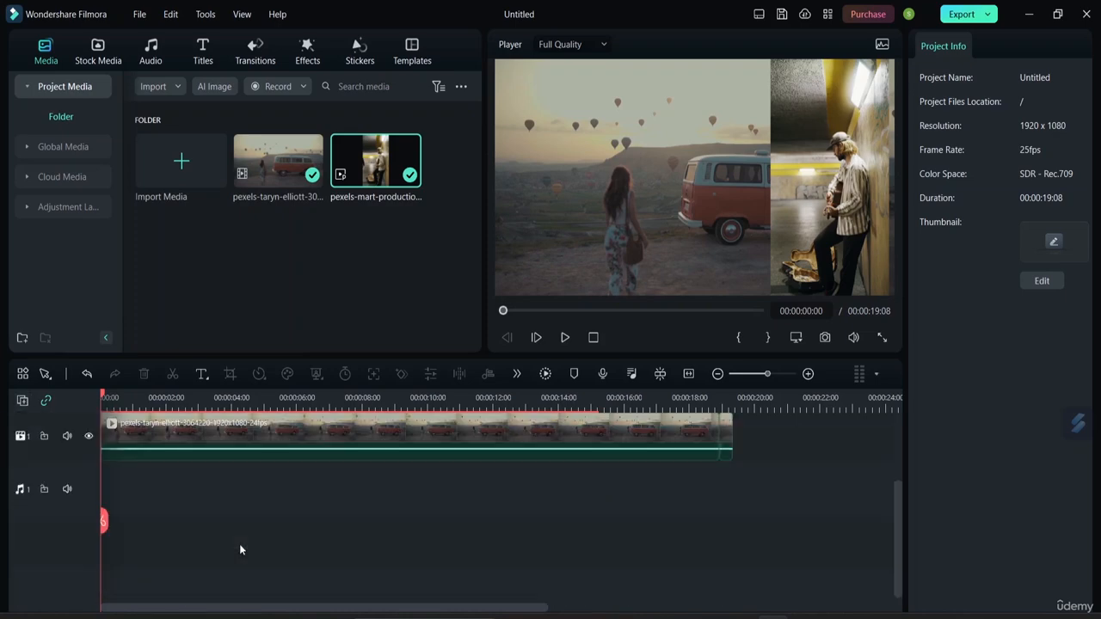
Review the video track count and placement options in the Track Manager and close it without adding tracks.
{"action": "left_click", "coordinate": [25, 402]}
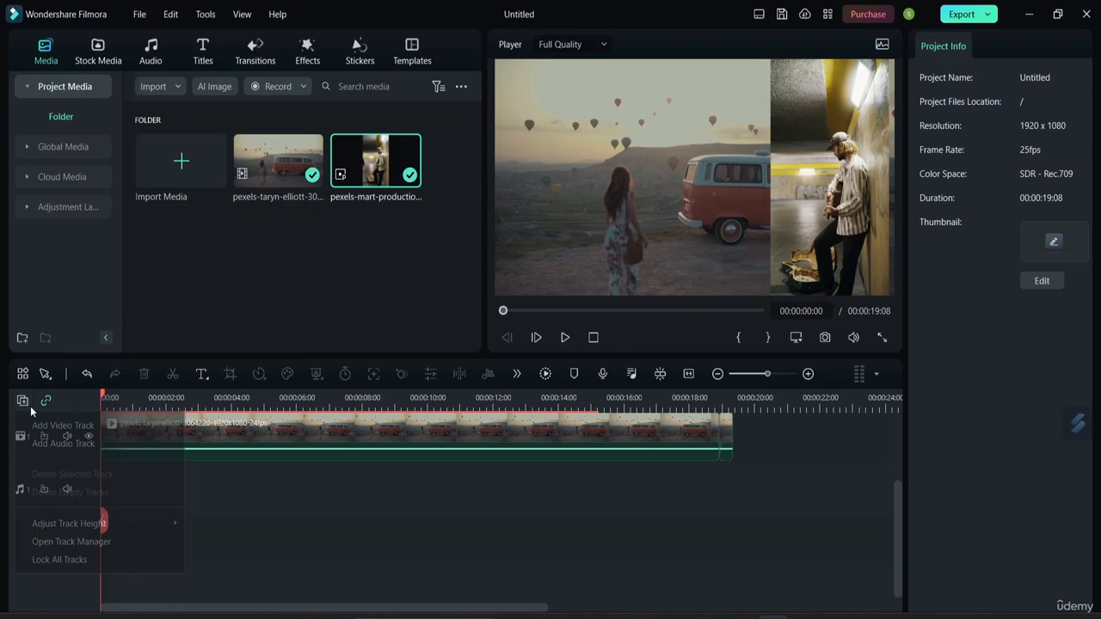
{"action": "left_click", "coordinate": [95, 542]}
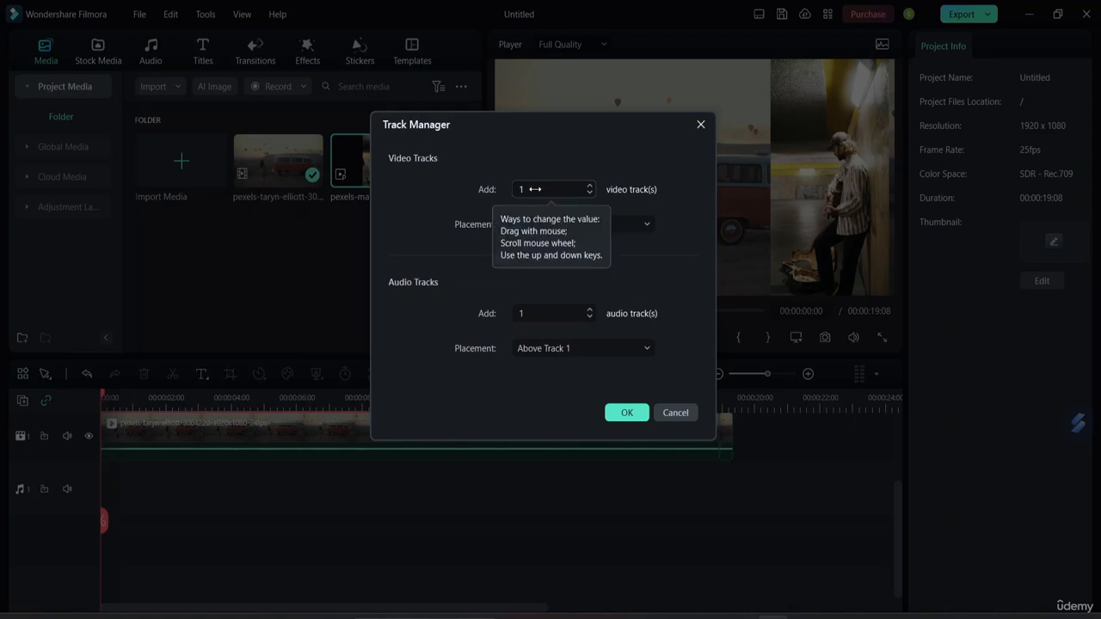
{"action": "left_click", "coordinate": [631, 225]}
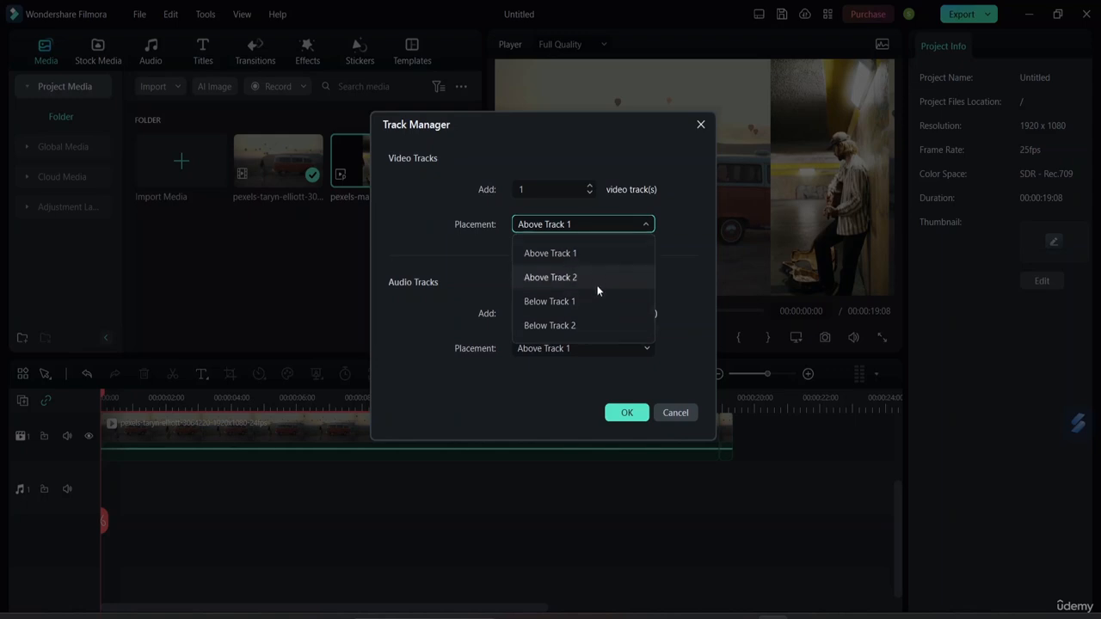
{"action": "left_click", "coordinate": [645, 225]}
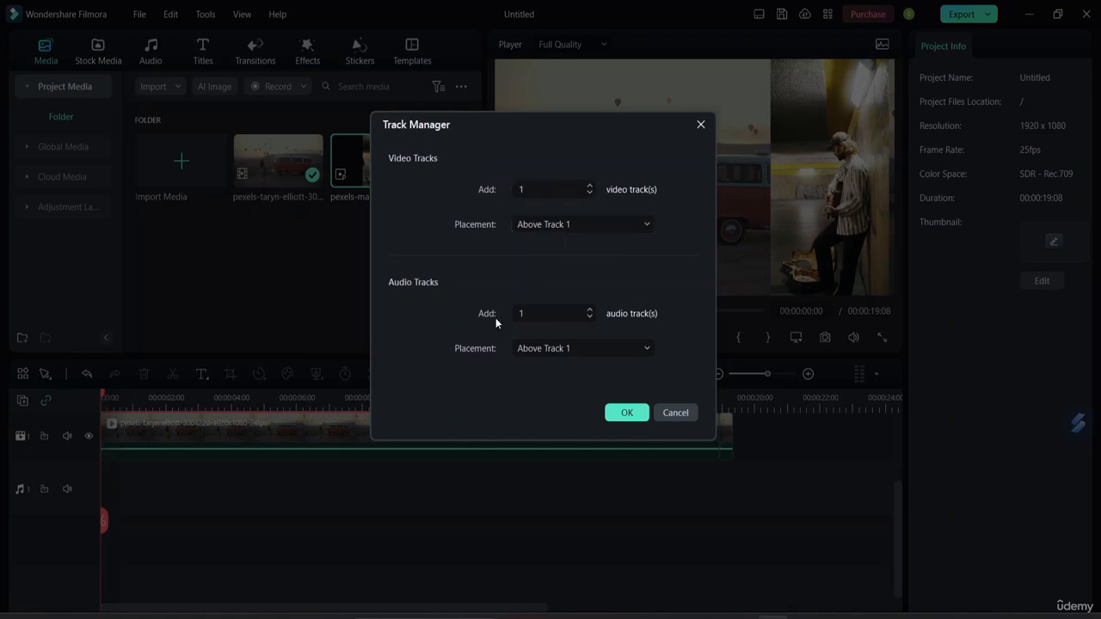
{"action": "left_click", "coordinate": [675, 414]}
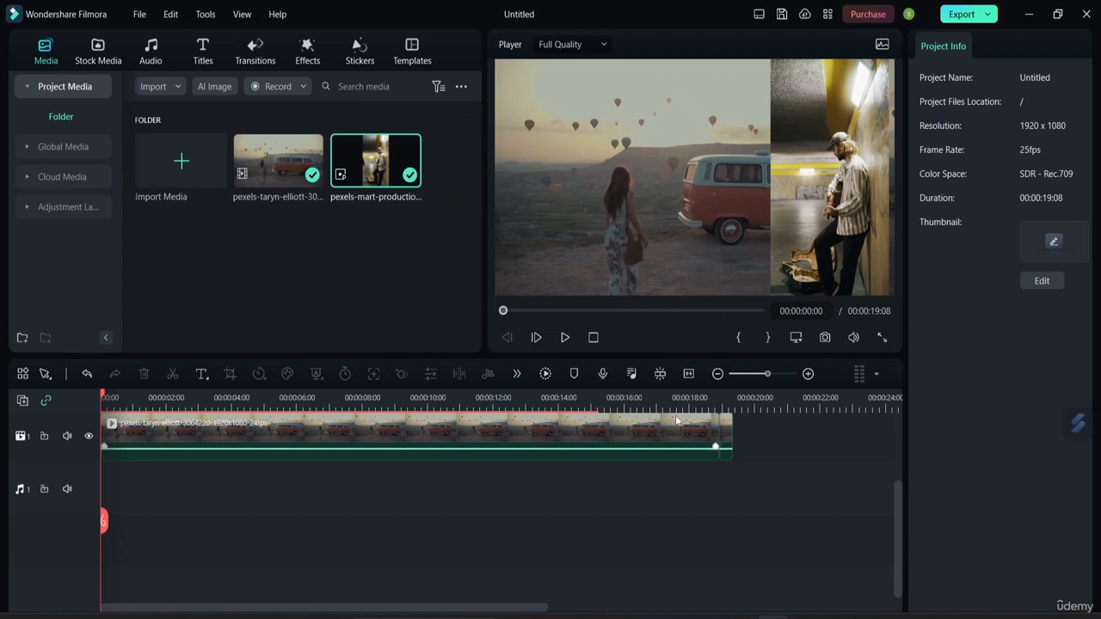
Hide video track 2, play the preview with only the van clip, and return the playhead to 00:00:00:00.
{"action": "scroll", "coordinate": [510, 476], "scroll_direction": "up", "scroll_amount": 3}
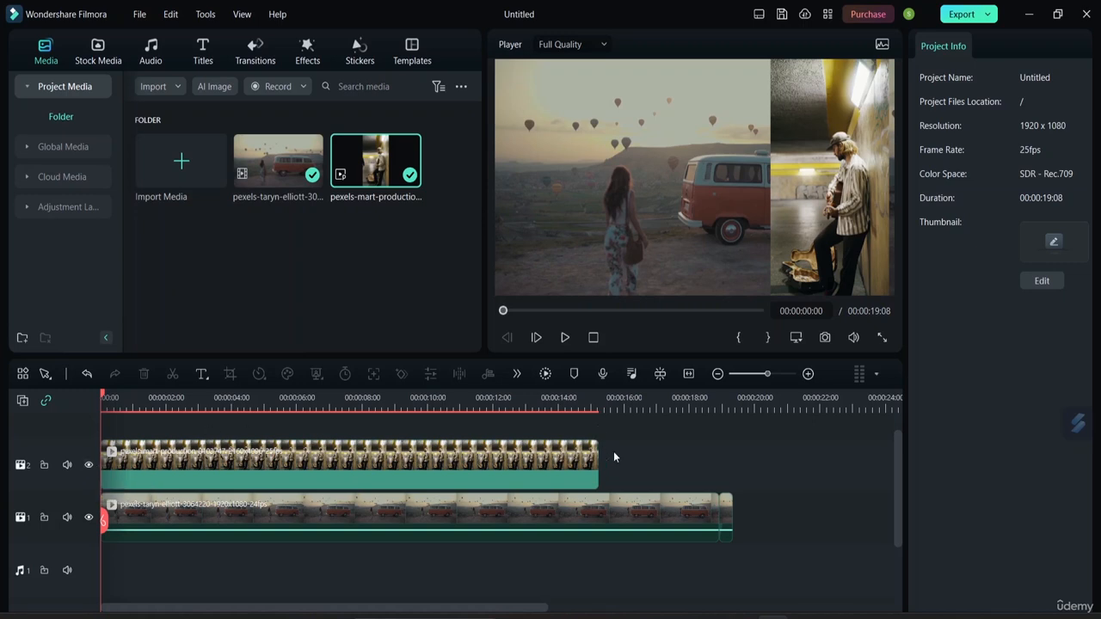
{"action": "left_click", "coordinate": [88, 467]}
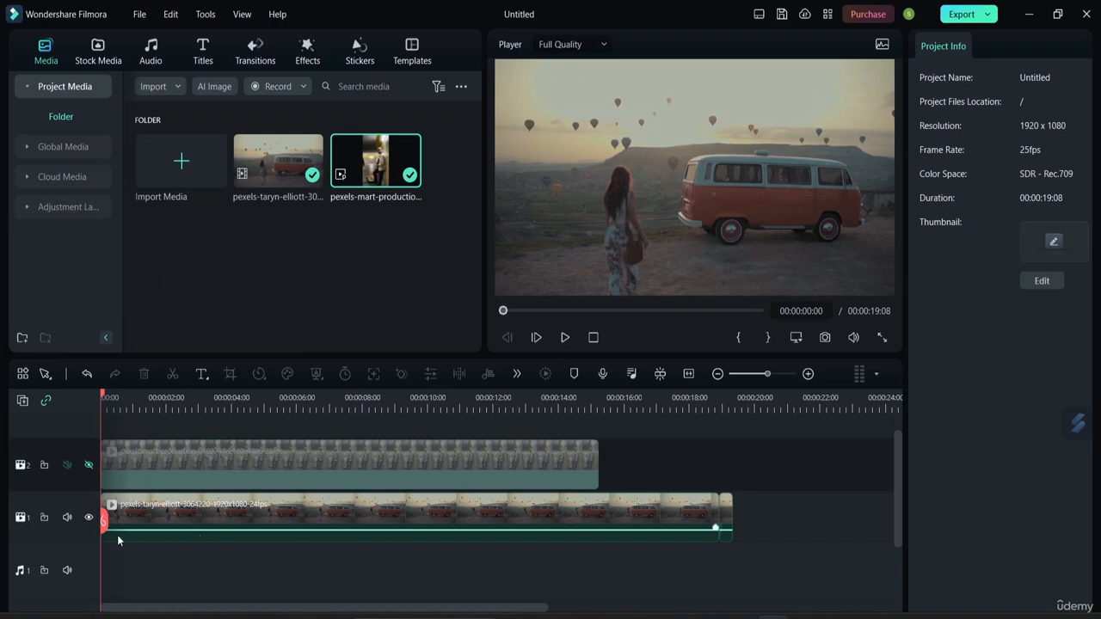
{"action": "left_click", "coordinate": [567, 337]}
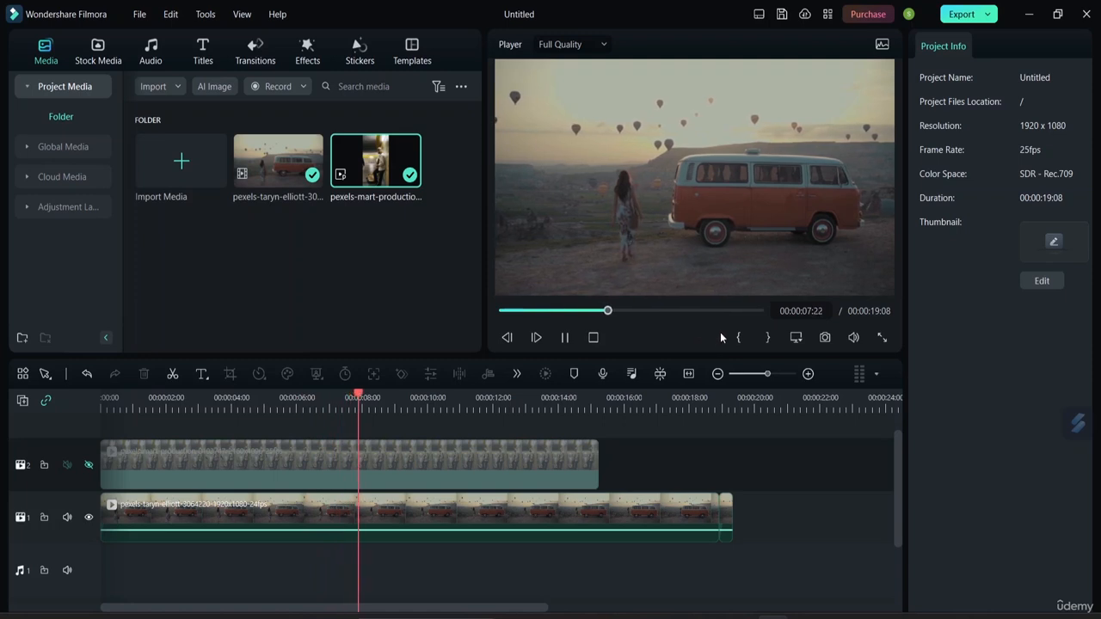
{"action": "left_click", "coordinate": [565, 337]}
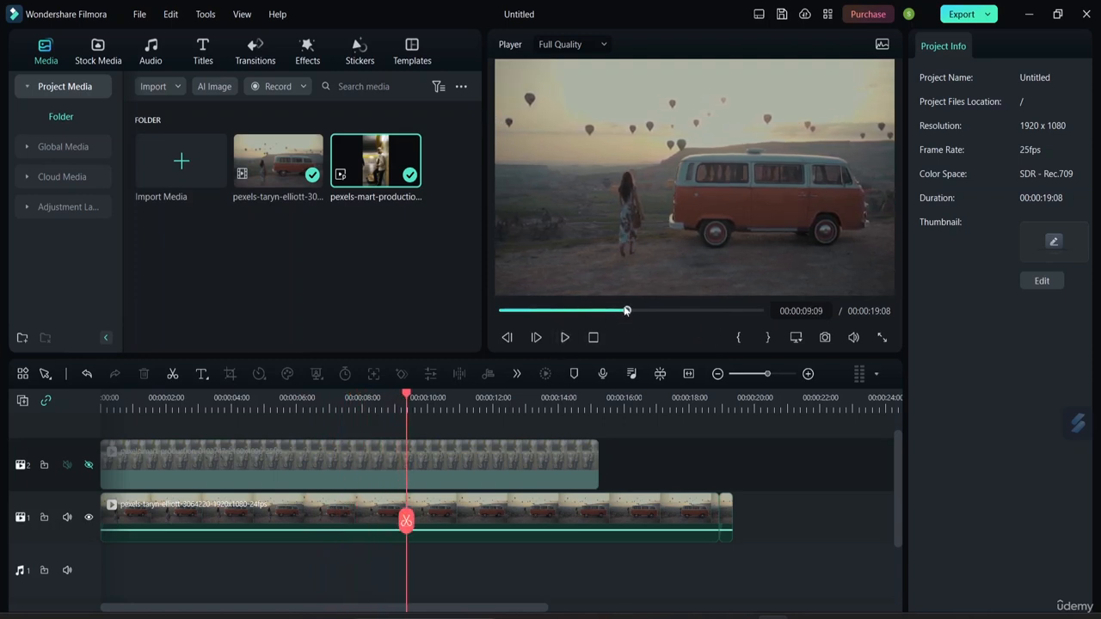
{"action": "left_click_drag", "start_coordinate": [620, 310], "coordinate": [468, 311]}
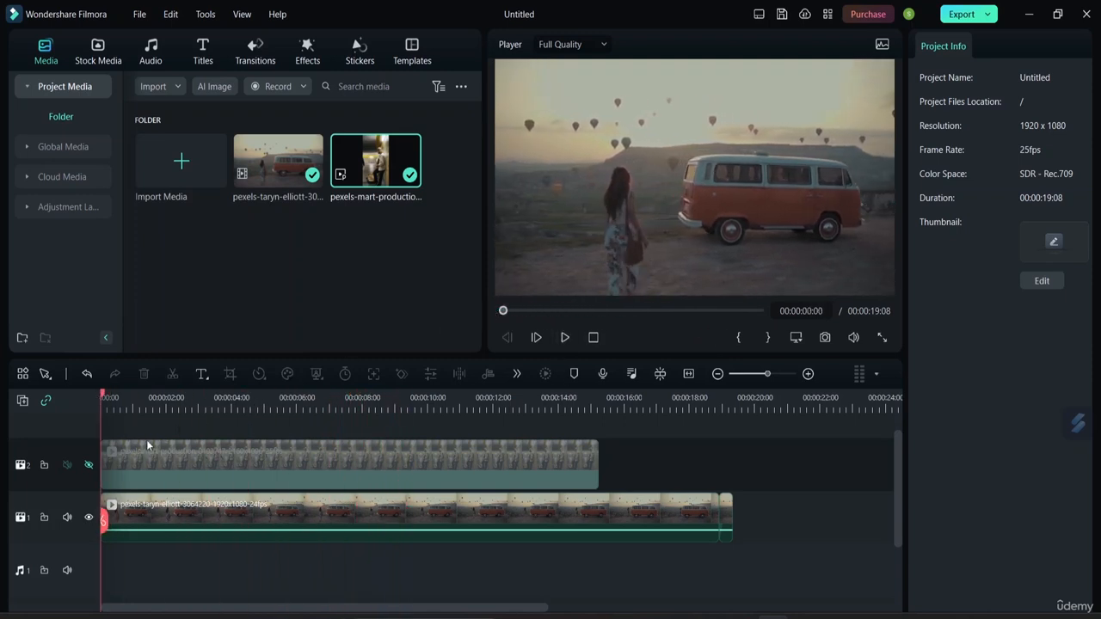
Show video track 2 again, play both clips together, and return the playhead to the timeline start.
{"action": "left_click", "coordinate": [89, 465]}
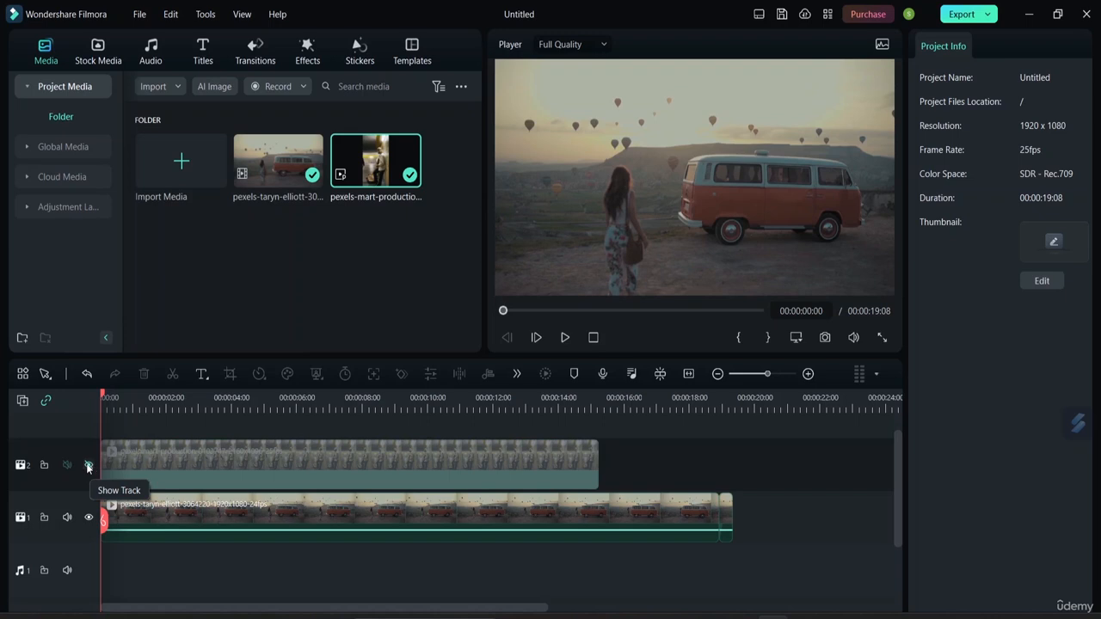
{"action": "left_click", "coordinate": [564, 338]}
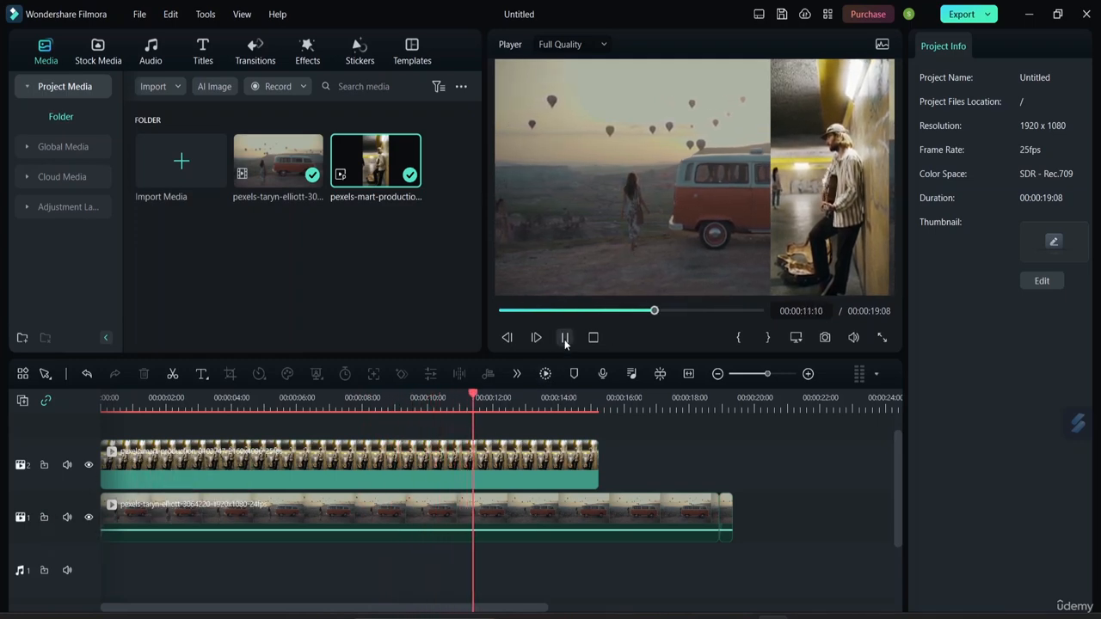
{"action": "key", "text": "space"}
{"action": "left_click_drag", "start_coordinate": [487, 530], "coordinate": [67, 468]}
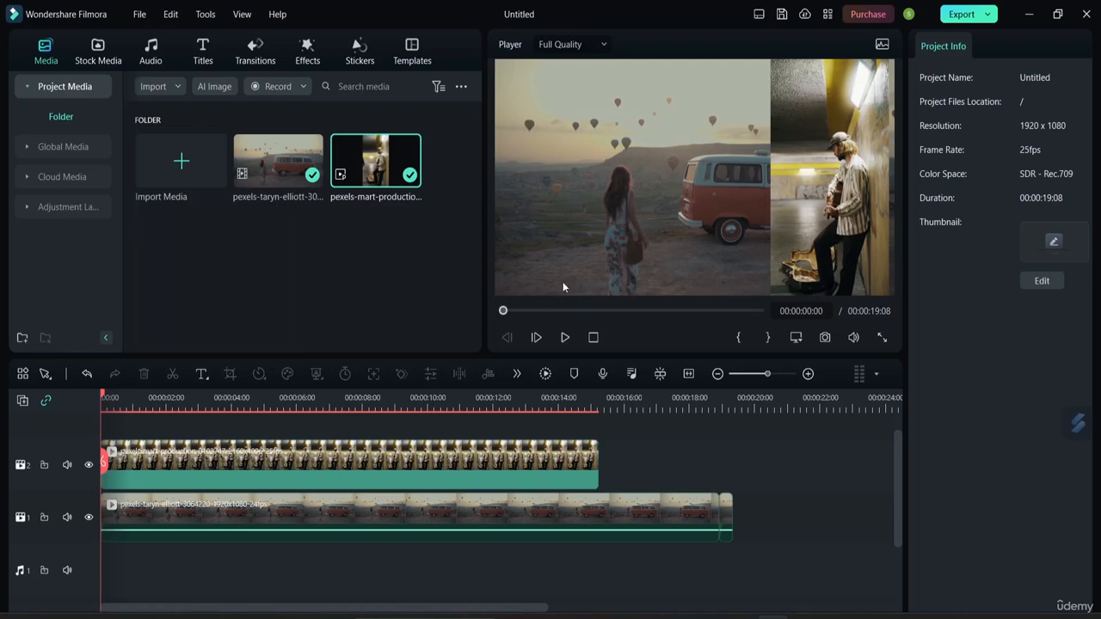
Mute video track 2 and play the first few seconds of the timeline to check the sound.
{"action": "left_click", "coordinate": [67, 466]}
{"action": "left_click", "coordinate": [566, 341]}
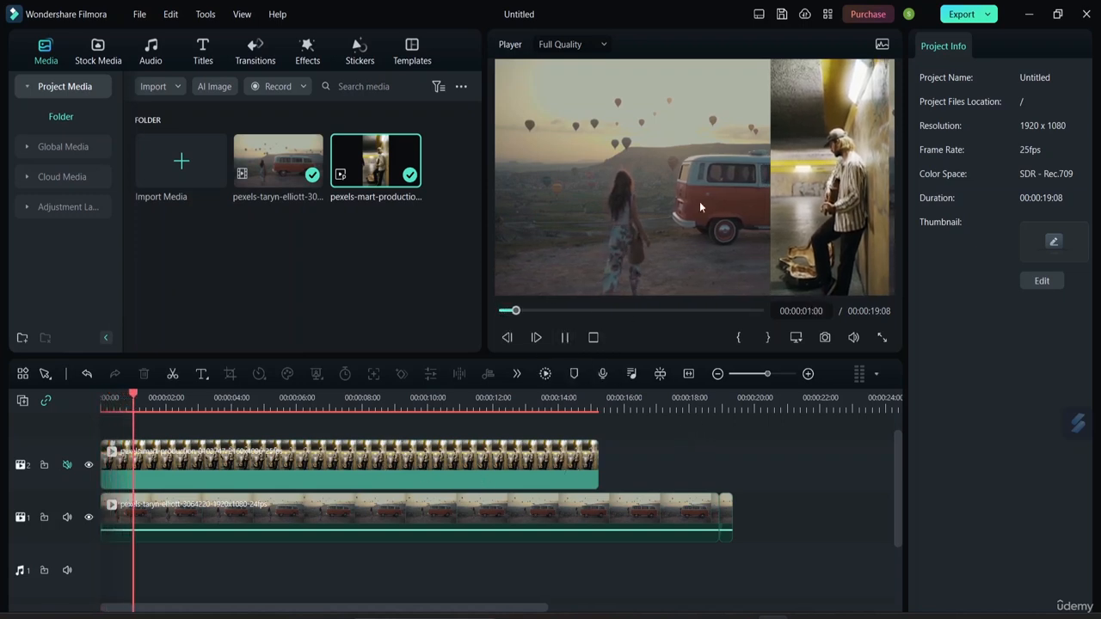
{"action": "left_click", "coordinate": [568, 338]}
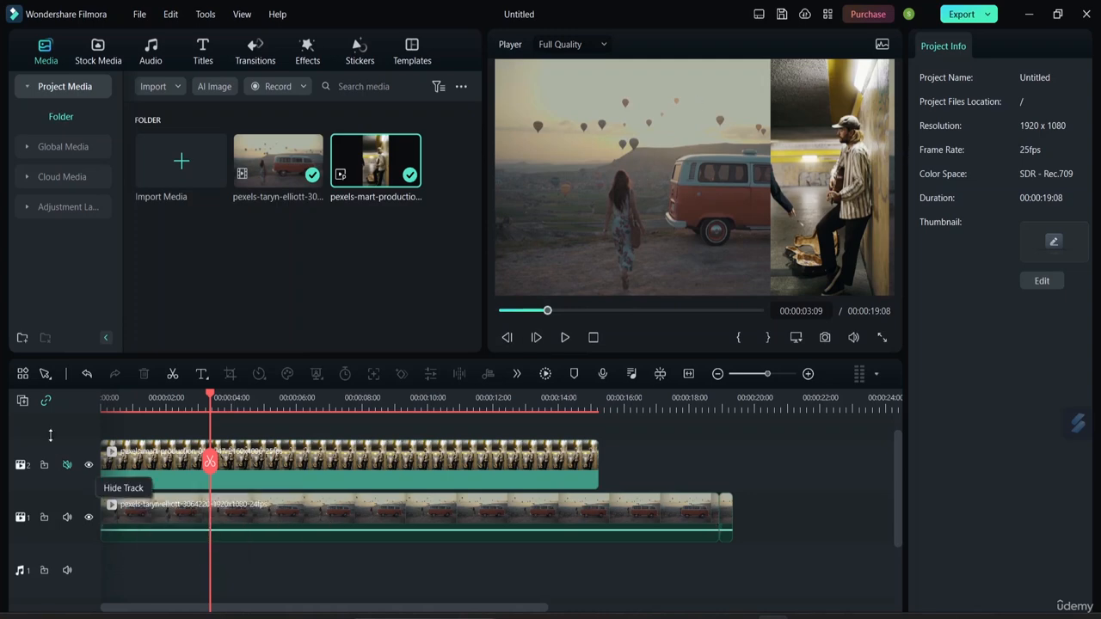
Try to add an audio track and move the playhead back to 00:00:00:04.
{"action": "left_click", "coordinate": [23, 402]}
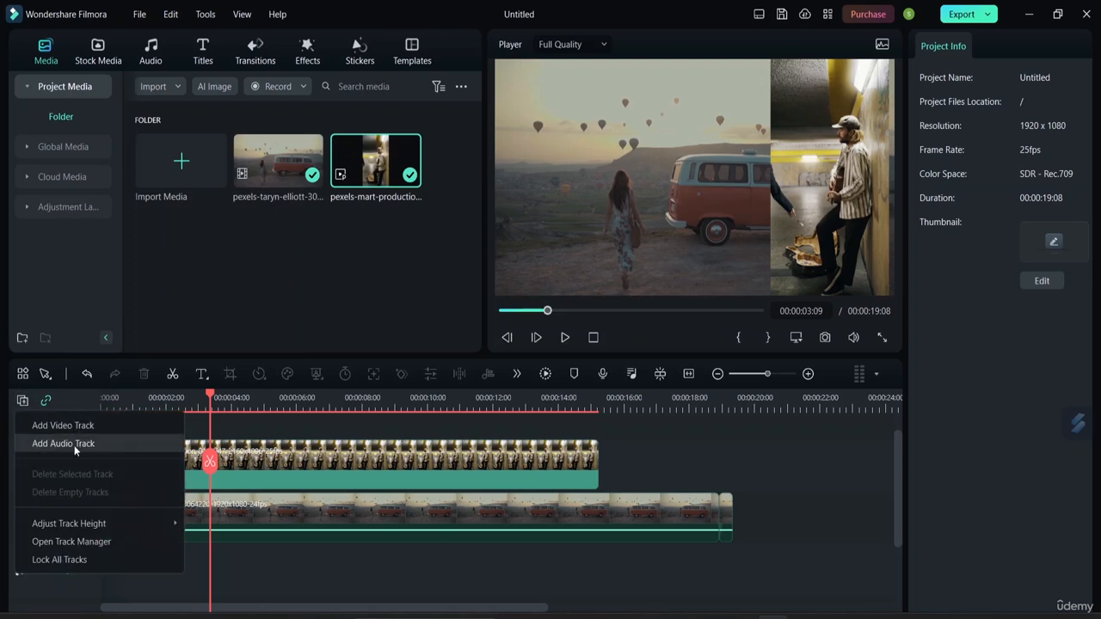
{"action": "left_click", "coordinate": [120, 444]}
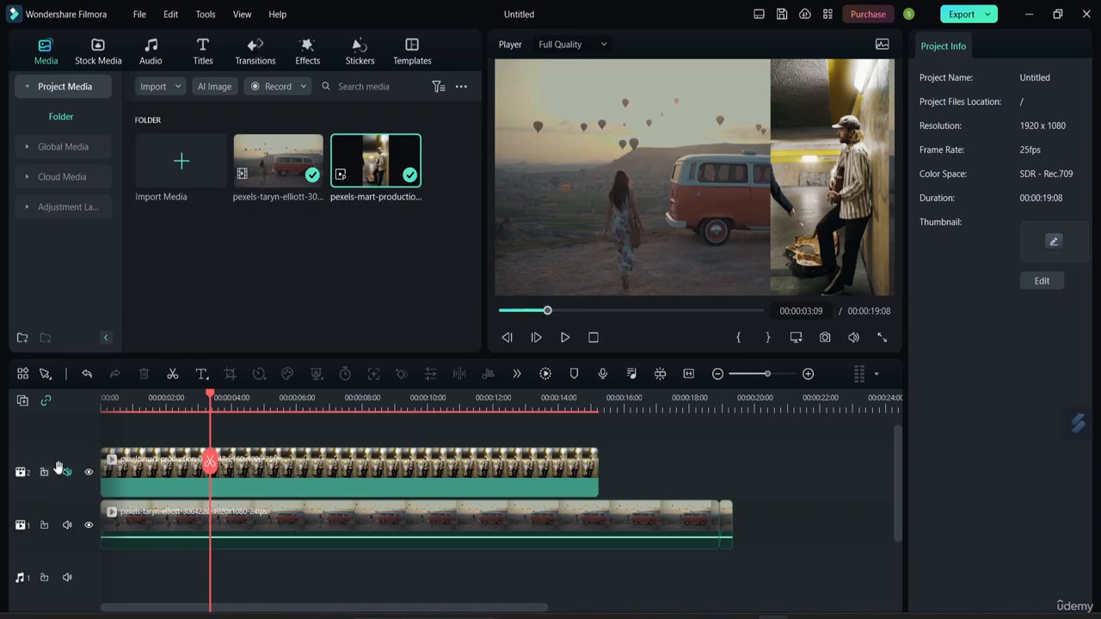
{"action": "left_click_drag", "start_coordinate": [215, 462], "coordinate": [105, 462]}
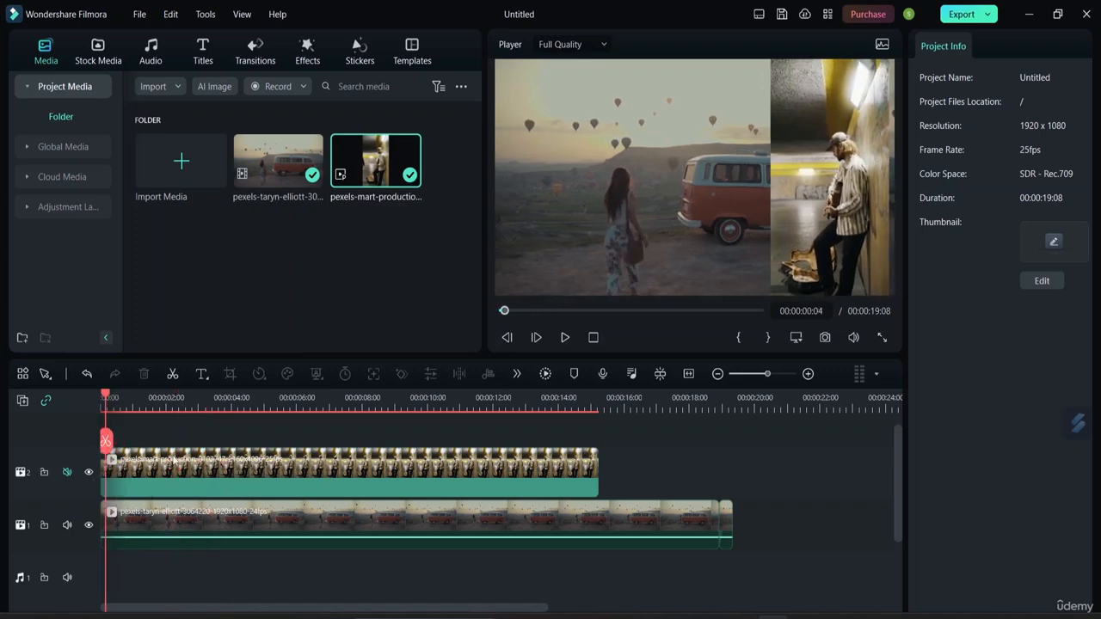
Add a third video track and place the Pexels stock photo of the couple at its start.
{"action": "left_click", "coordinate": [22, 400]}
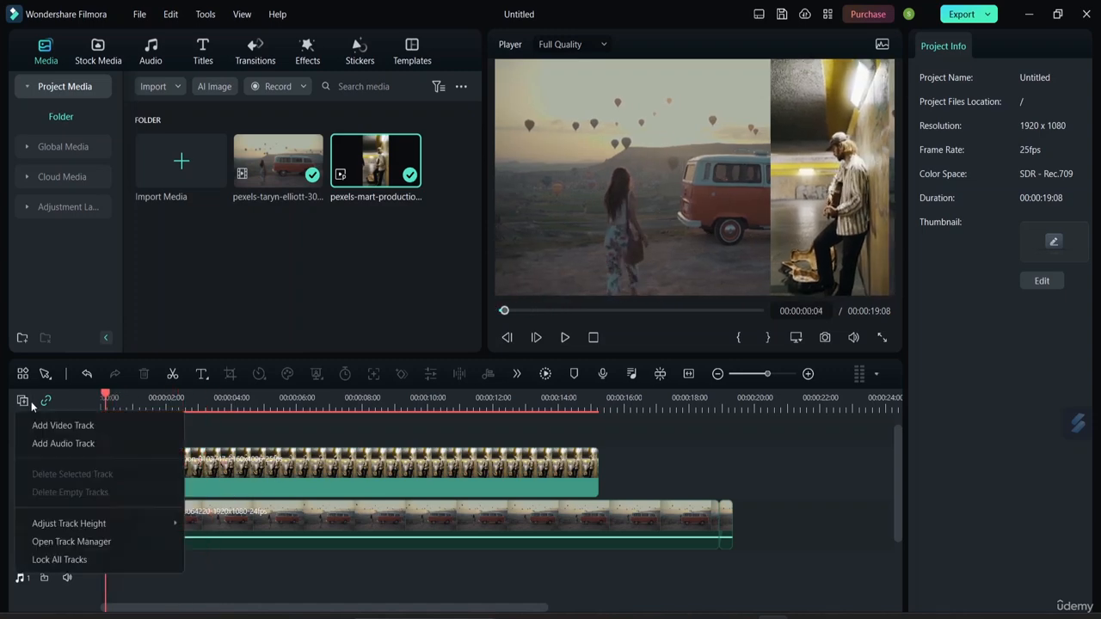
{"action": "left_click", "coordinate": [103, 428]}
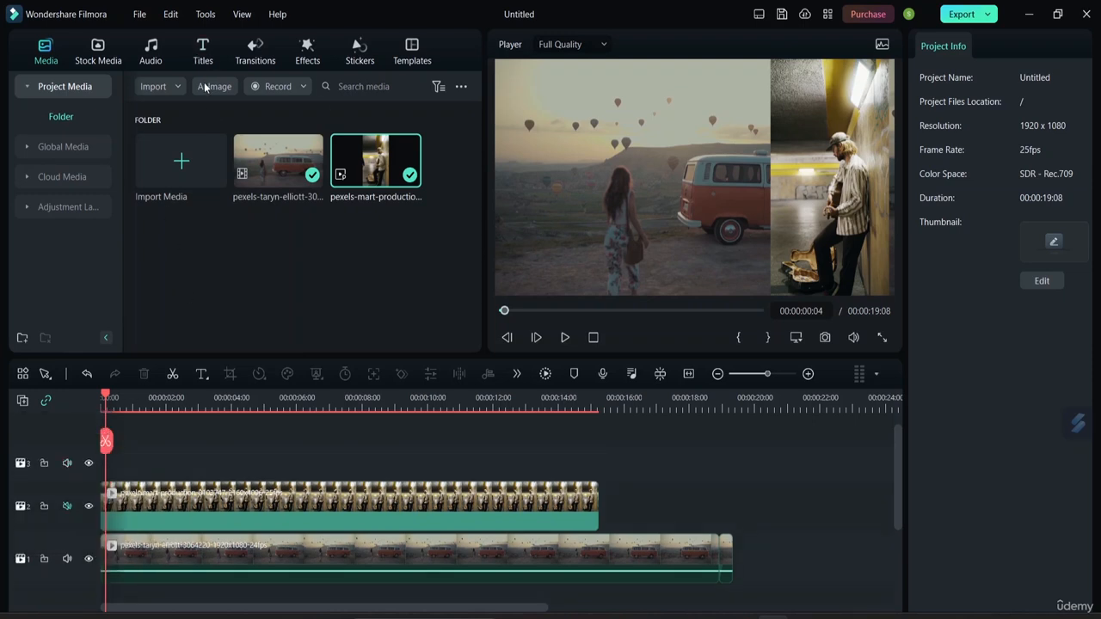
{"action": "left_click", "coordinate": [106, 66]}
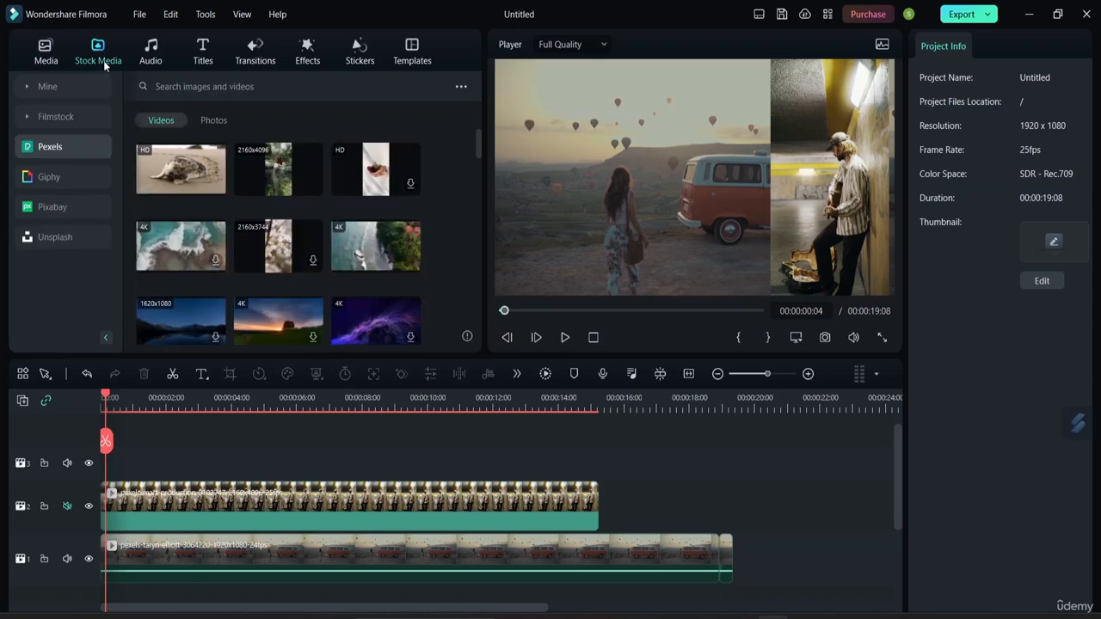
{"action": "left_click", "coordinate": [210, 120]}
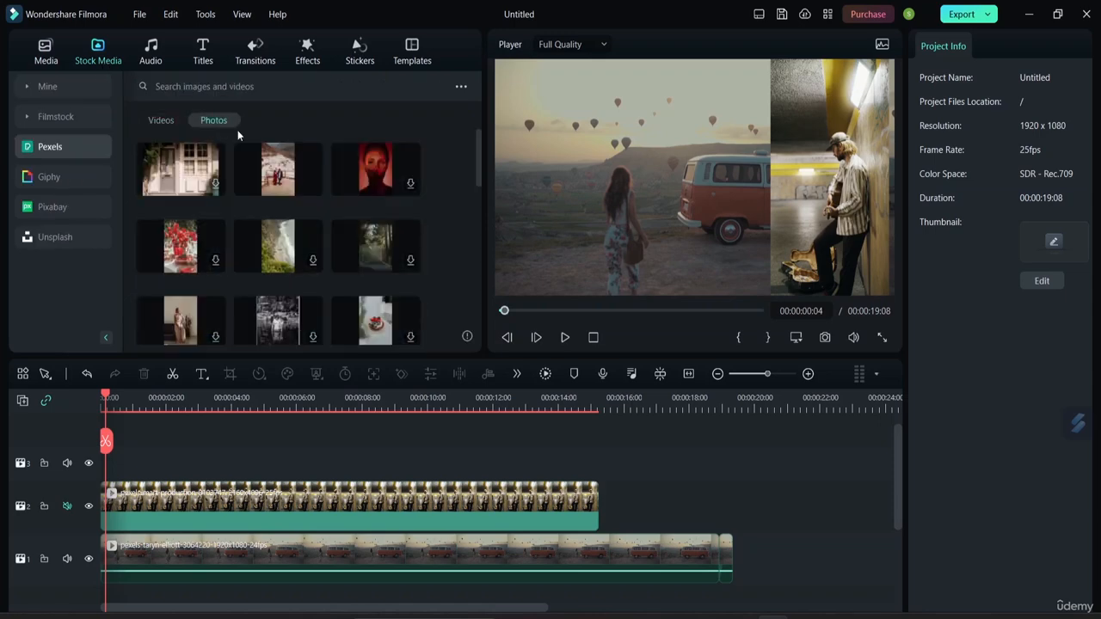
{"action": "left_click", "coordinate": [293, 177]}
{"action": "left_click_drag", "start_coordinate": [293, 177], "coordinate": [120, 465]}
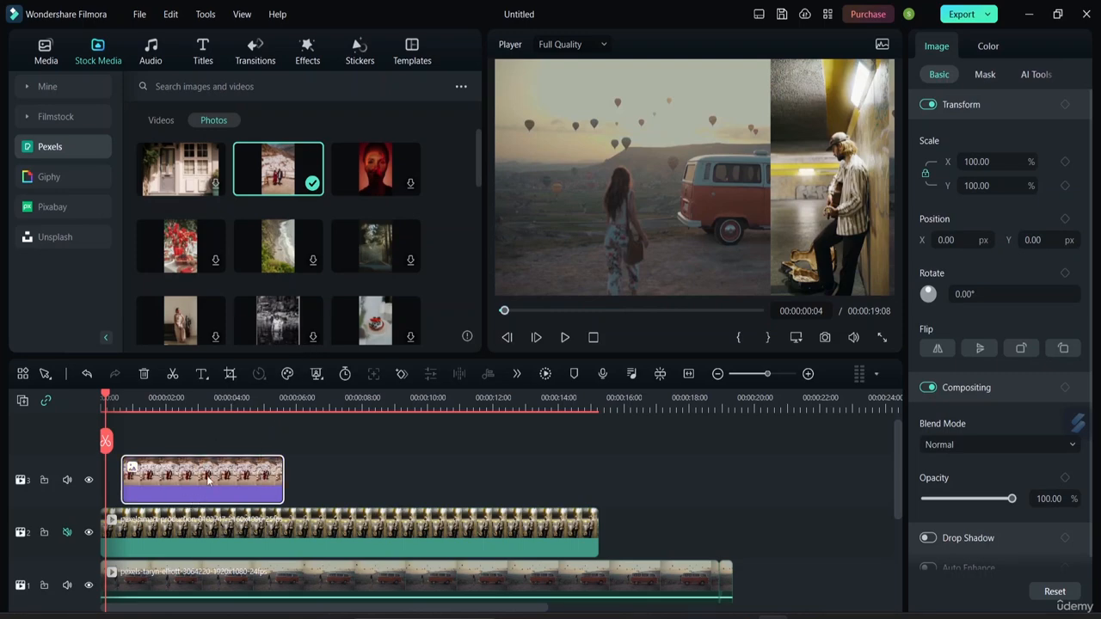
{"action": "mouse_move", "coordinate": [209, 472]}
{"action": "left_mouse_down"}
{"action": "mouse_move", "coordinate": [321, 439]}
{"action": "mouse_move", "coordinate": [205, 484]}
{"action": "left_mouse_up"}
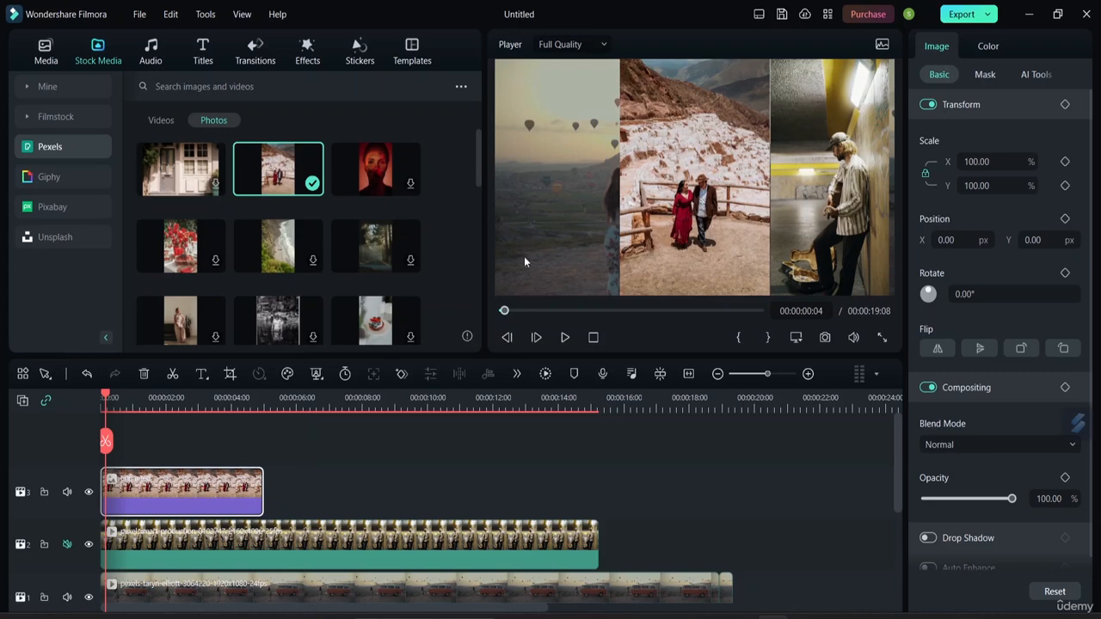
Scale the couple photo to about 33% and position it in the upper-left corner of the frame, near X -779, Y 331 px.
{"action": "left_click", "coordinate": [656, 230]}
{"action": "mouse_move", "coordinate": [693, 291]}
{"action": "left_mouse_down"}
{"action": "mouse_move", "coordinate": [698, 265]}
{"action": "mouse_move", "coordinate": [575, 279]}
{"action": "mouse_move", "coordinate": [684, 274]}
{"action": "mouse_move", "coordinate": [698, 293]}
{"action": "left_mouse_up"}
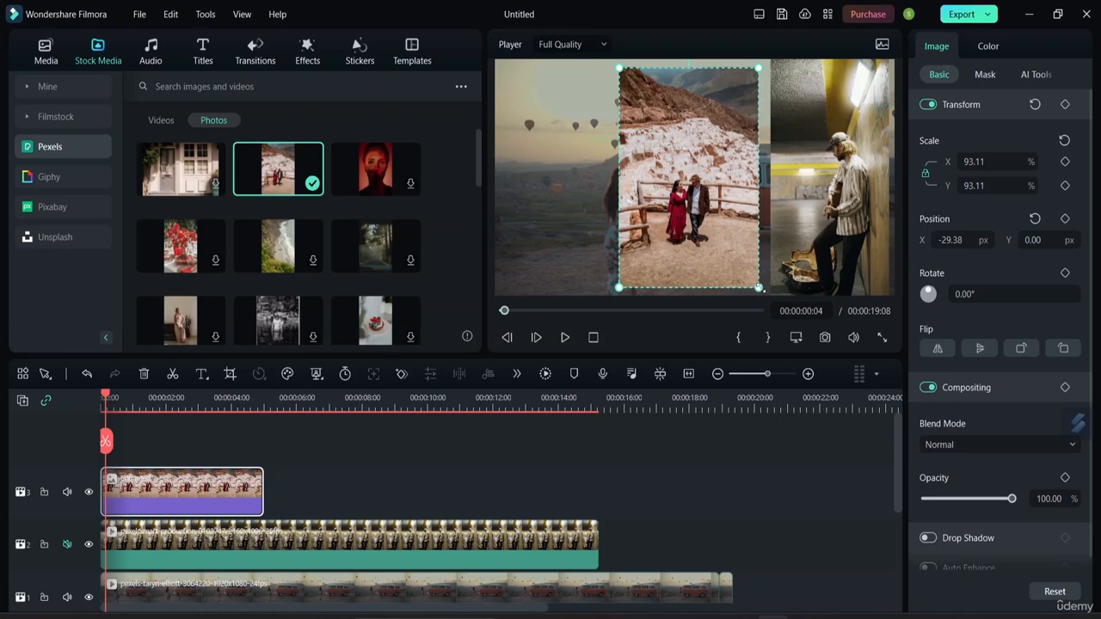
{"action": "left_click_drag", "start_coordinate": [761, 290], "coordinate": [538, 101]}
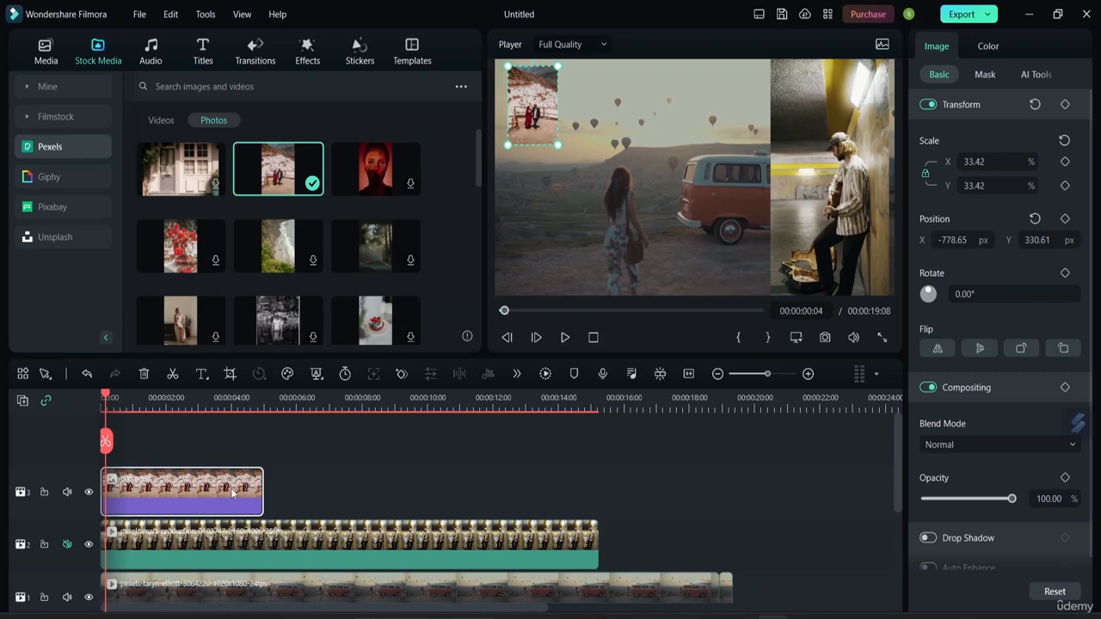
Shift the couple photo's clip slightly so it starts at 00:00:00:03, and lock video track 3.
{"action": "mouse_move", "coordinate": [353, 535]}
{"action": "left_mouse_down"}
{"action": "mouse_move", "coordinate": [590, 539]}
{"action": "mouse_move", "coordinate": [354, 543]}
{"action": "left_mouse_up"}
{"action": "mouse_move", "coordinate": [189, 478]}
{"action": "left_mouse_down"}
{"action": "mouse_move", "coordinate": [327, 492]}
{"action": "mouse_move", "coordinate": [201, 491]}
{"action": "left_mouse_up"}
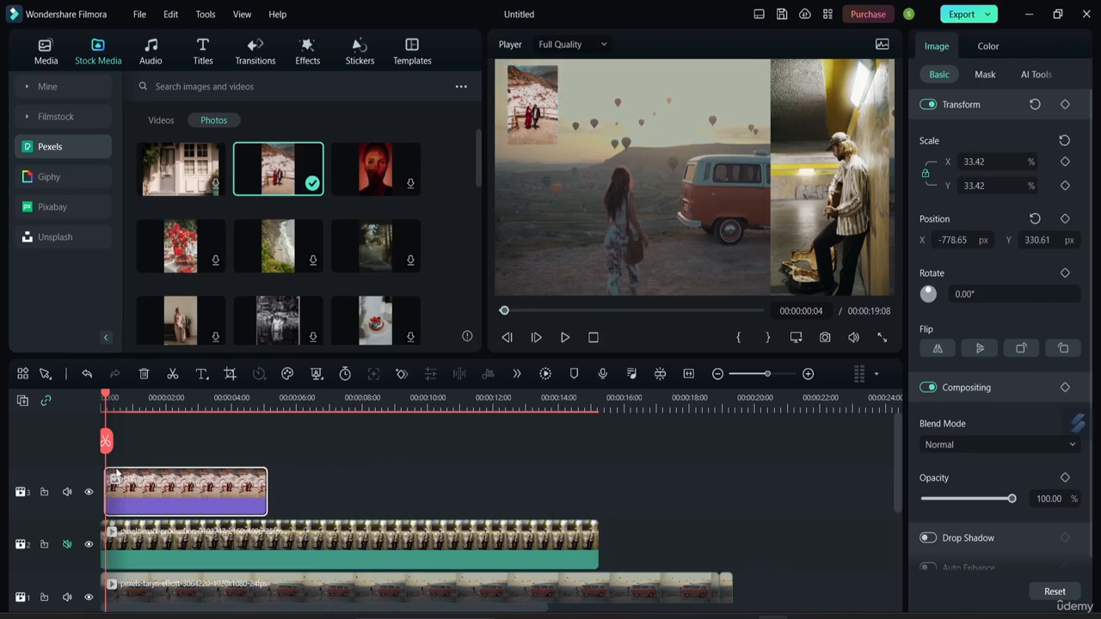
{"action": "left_click", "coordinate": [45, 493]}
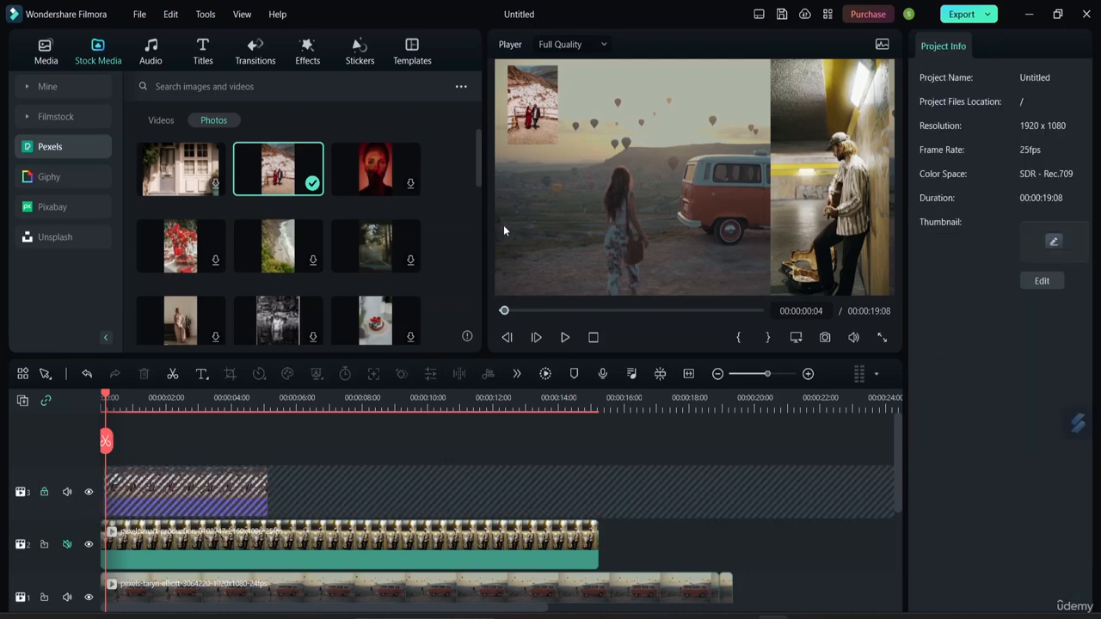
Play the layered timeline, replay it from the start, and pause at 00:00:10:17.
{"action": "left_click", "coordinate": [565, 338]}
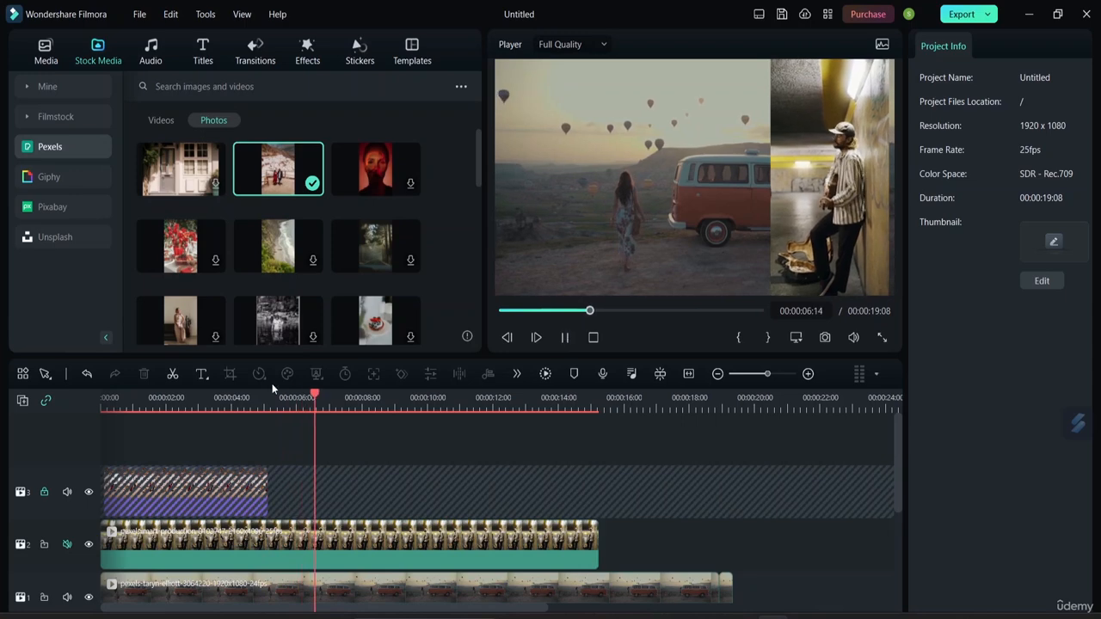
{"action": "left_click", "coordinate": [508, 312]}
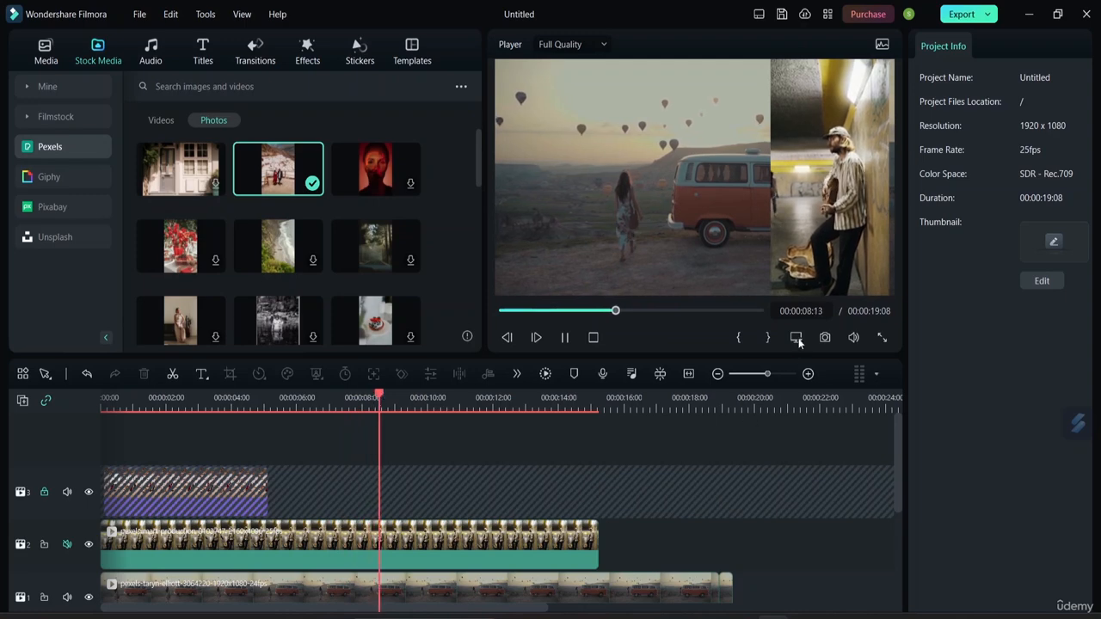
{"action": "left_click", "coordinate": [564, 337]}
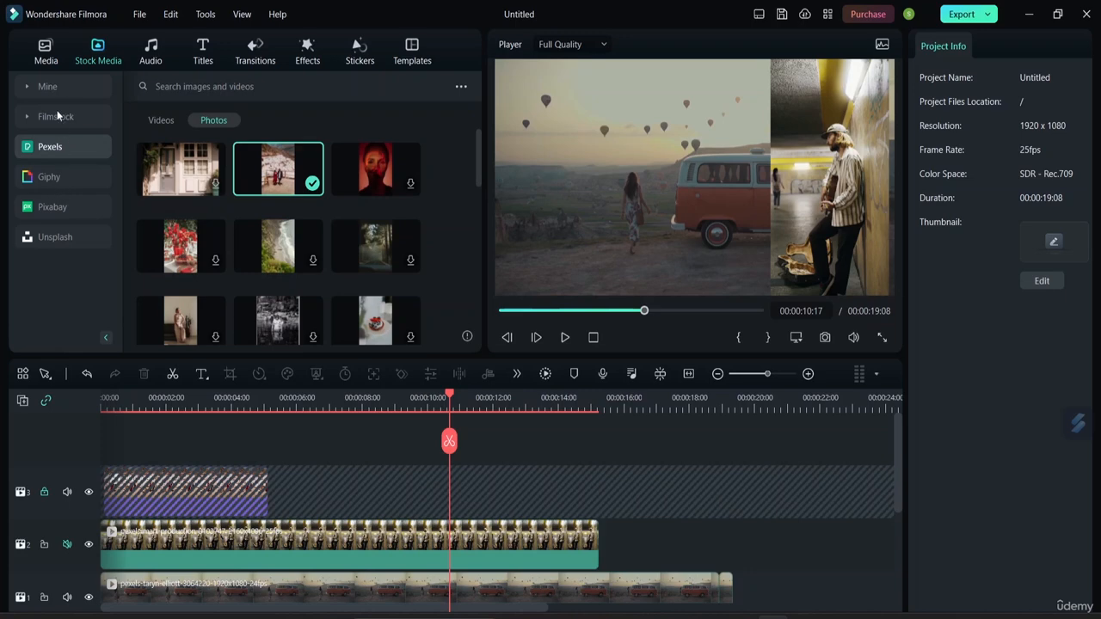
Import the image download (1) from Pictures > Camera Roll into the Global Media folder and preview it.
{"action": "left_click", "coordinate": [48, 58]}
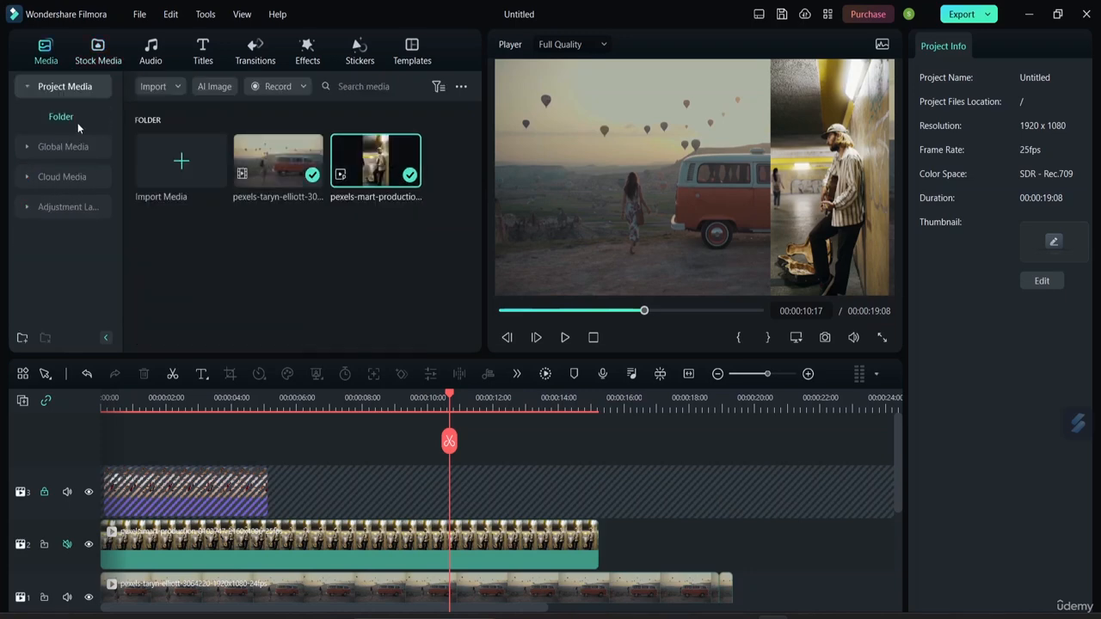
{"action": "left_click", "coordinate": [74, 147]}
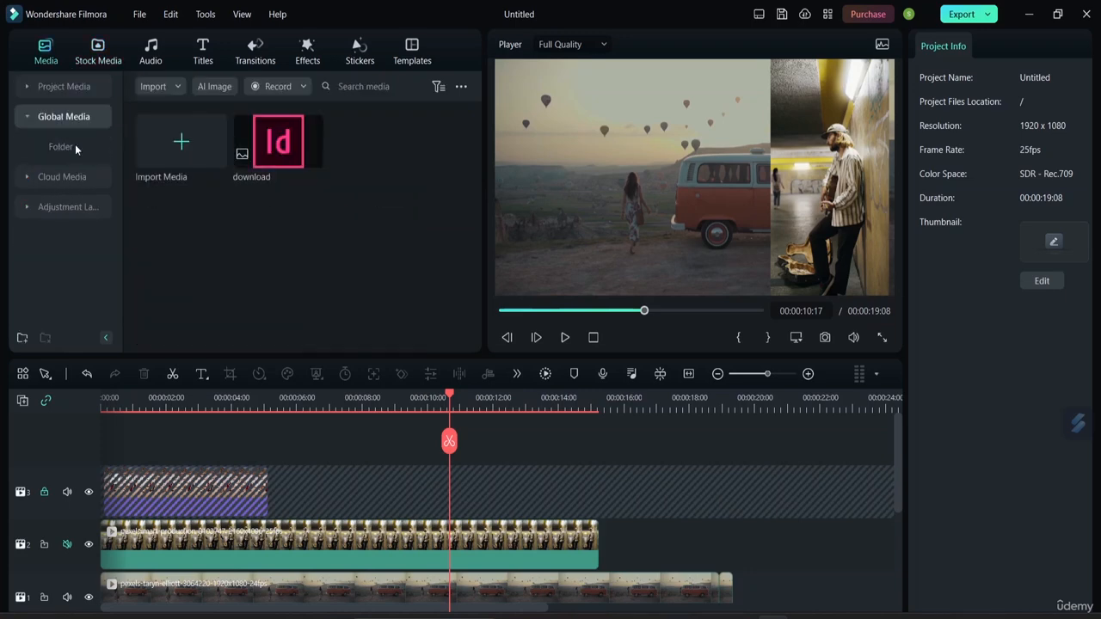
{"action": "left_click", "coordinate": [186, 155]}
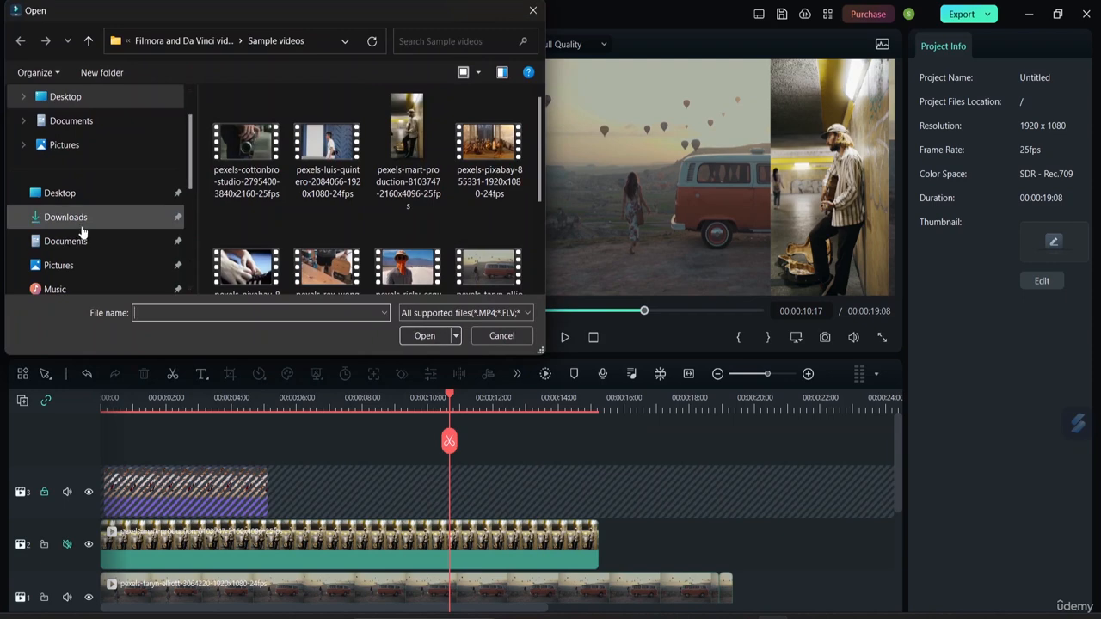
{"action": "left_click", "coordinate": [89, 264]}
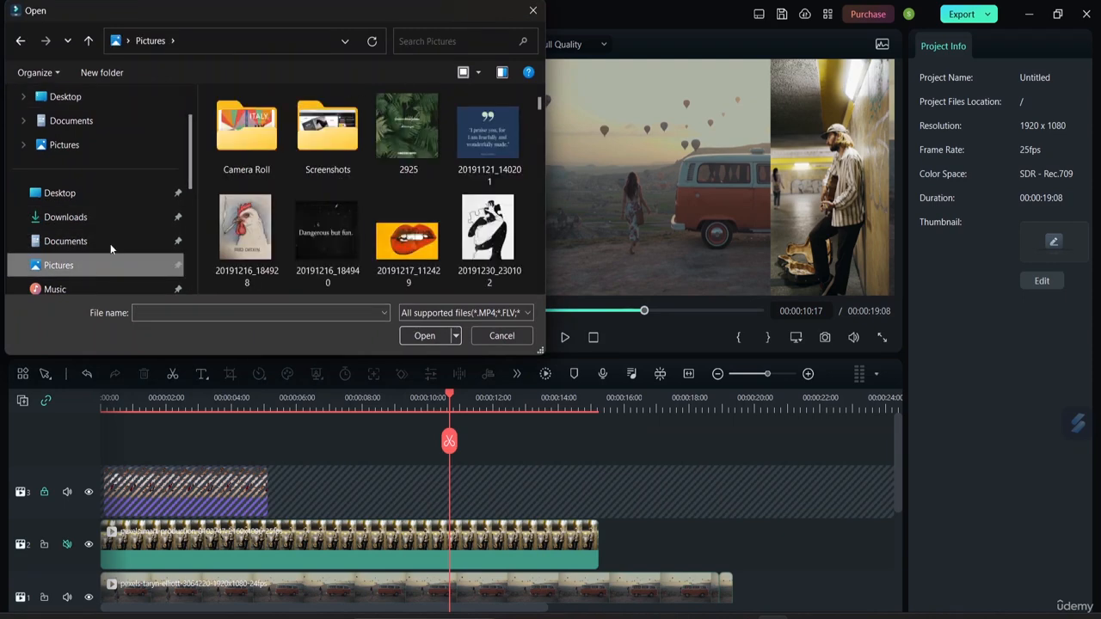
{"action": "left_click", "coordinate": [265, 145]}
{"action": "double_click", "coordinate": [264, 145]}
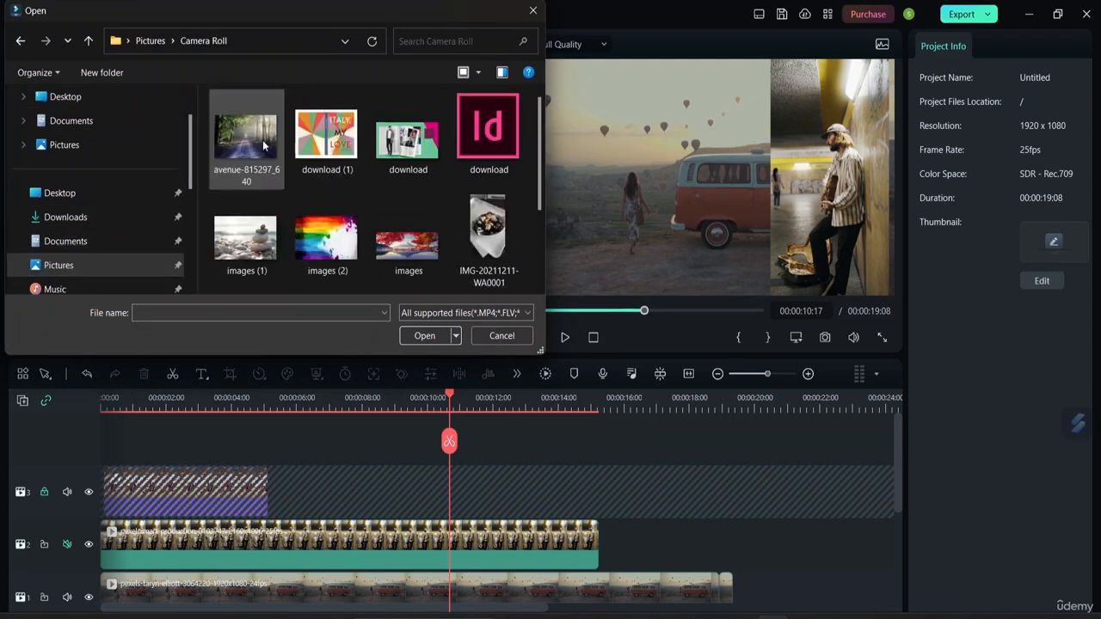
{"action": "double_click", "coordinate": [330, 151]}
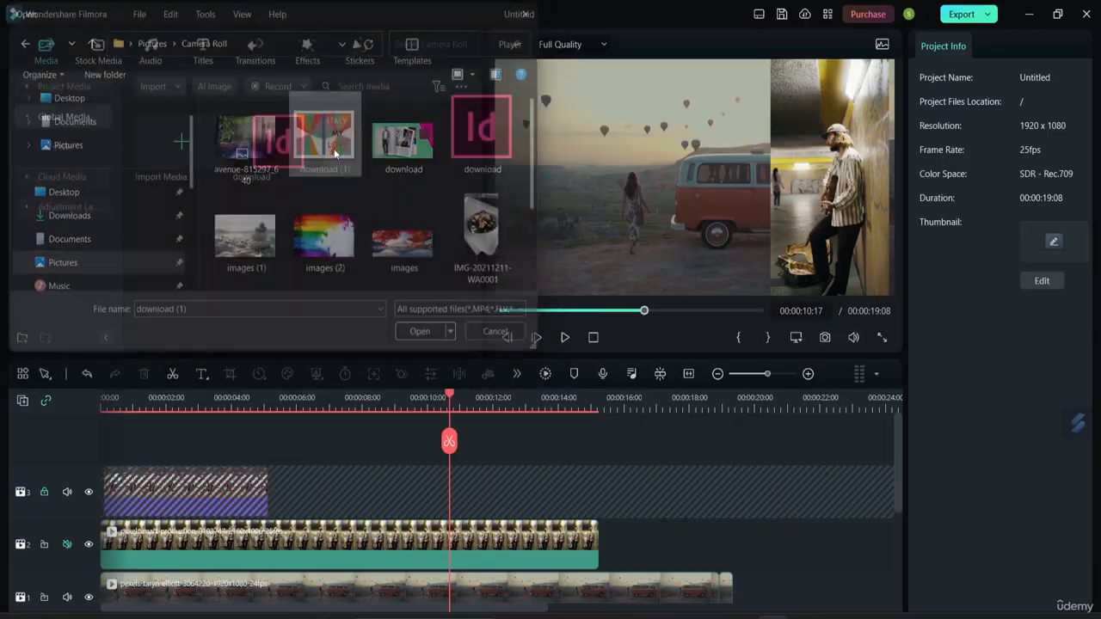
{"action": "double_click", "coordinate": [291, 166]}
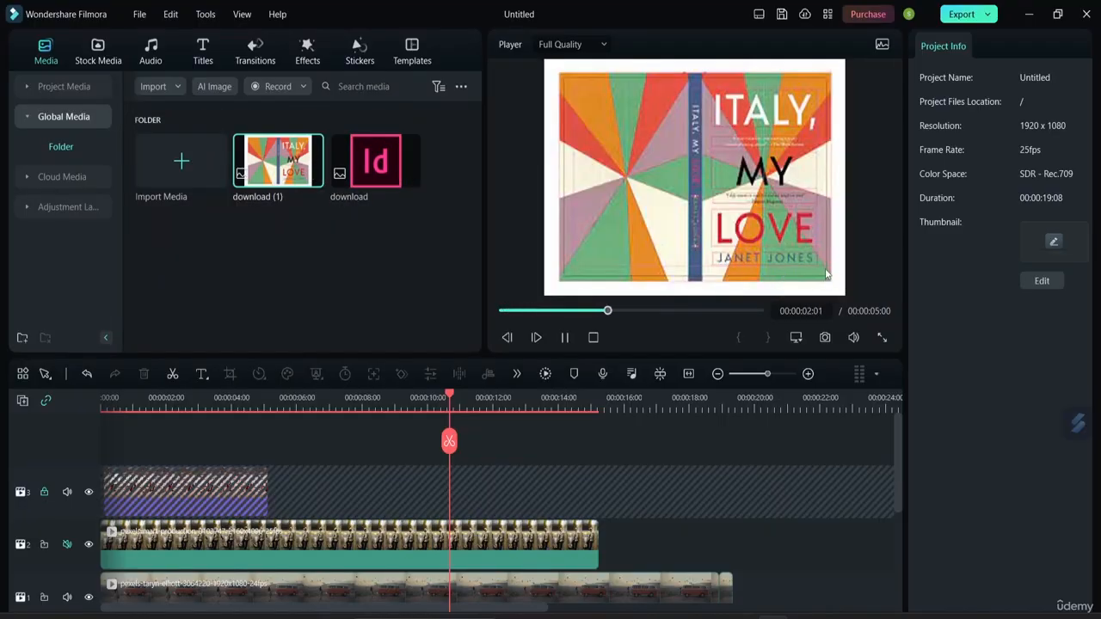
{"action": "left_click", "coordinate": [567, 337]}
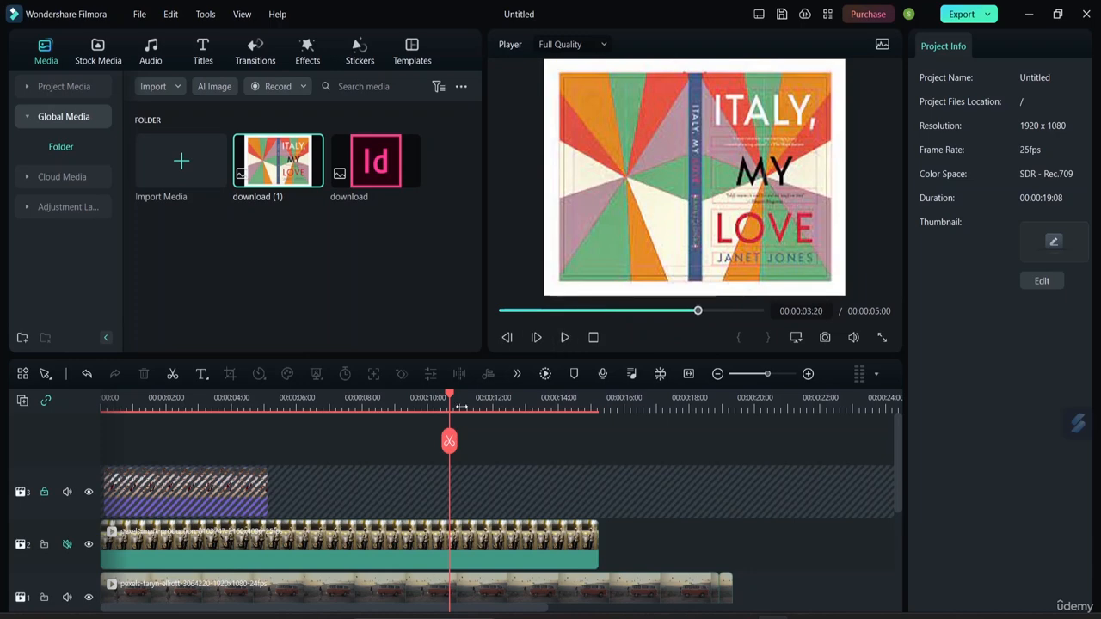
Place the download (1) image on a new video track above locked track 3, and cut the clip.
{"action": "left_click_drag", "start_coordinate": [291, 168], "coordinate": [141, 471]}
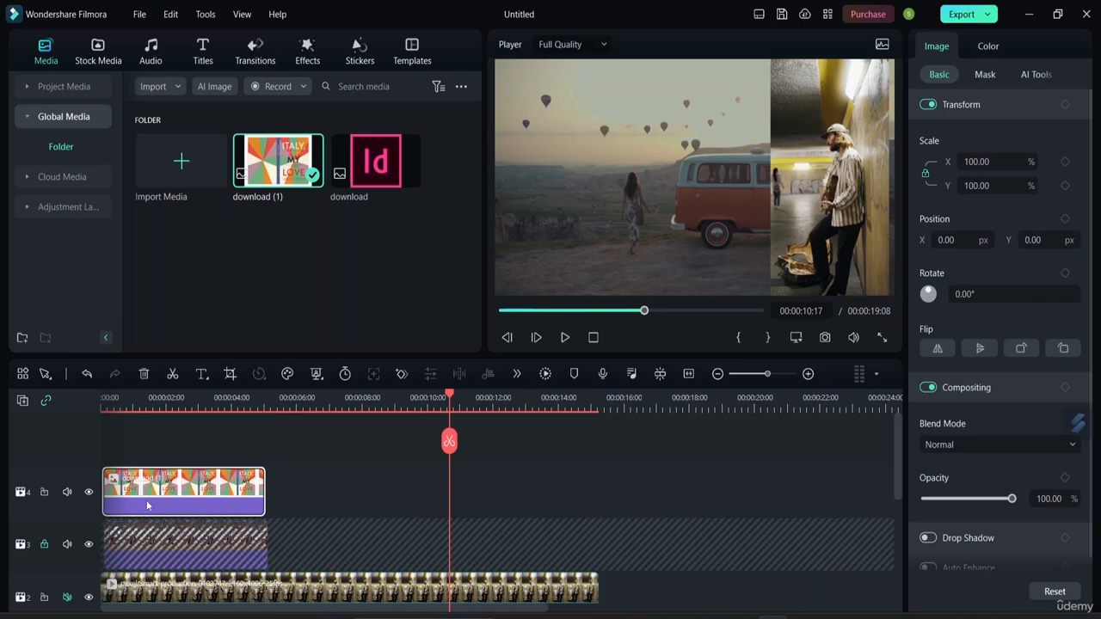
{"action": "right_click", "coordinate": [146, 540]}
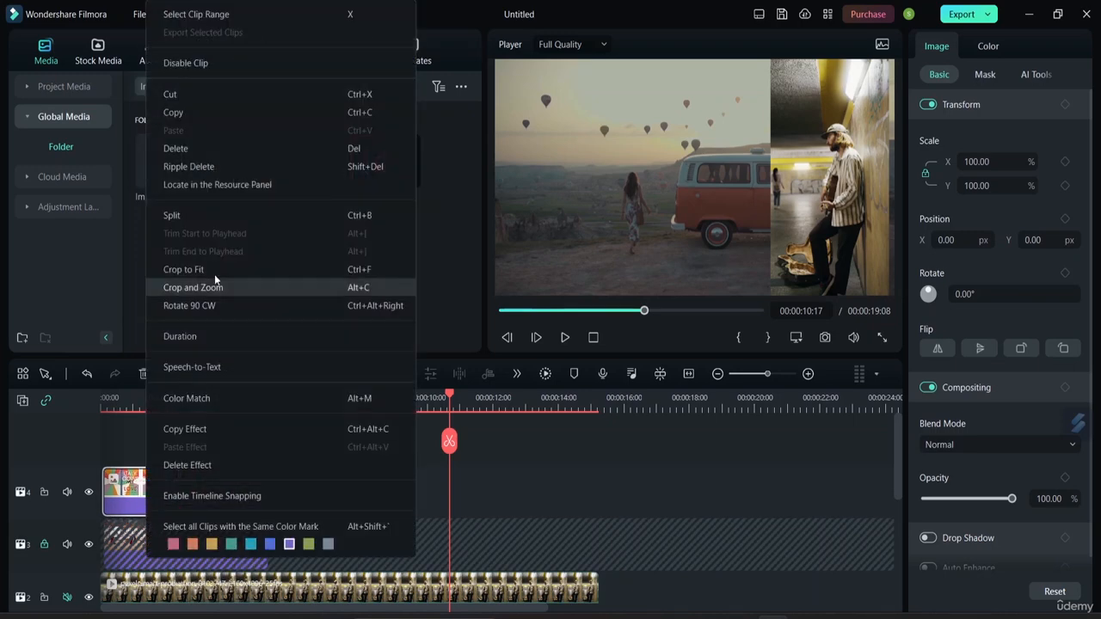
{"action": "left_click", "coordinate": [250, 91]}
{"action": "scroll", "coordinate": [172, 466], "scroll_direction": "down", "scroll_amount": 1}
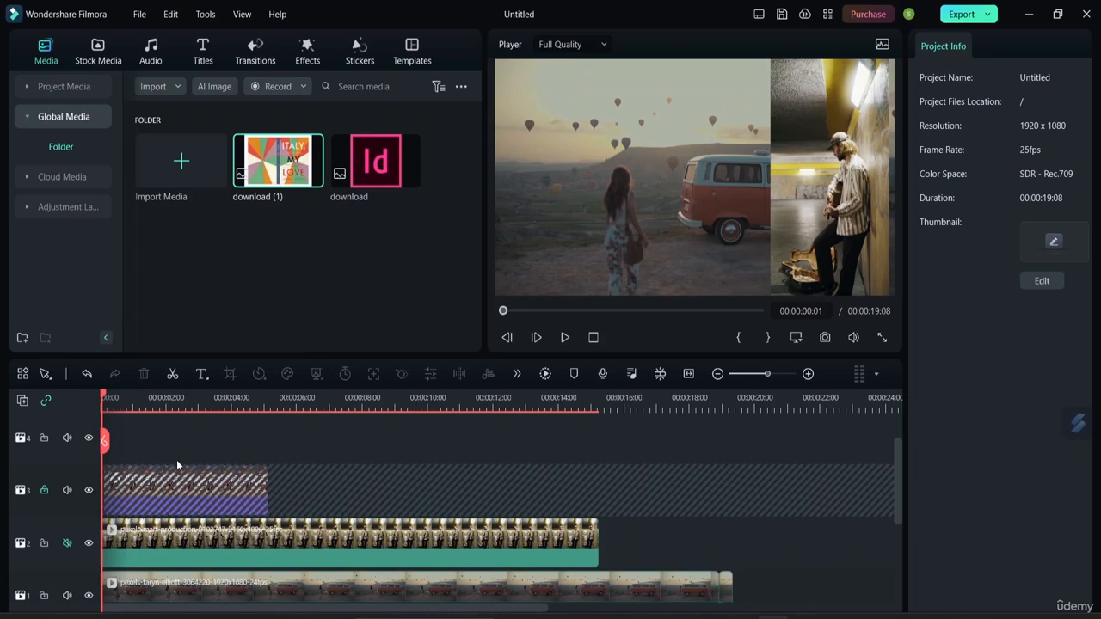
Check which context options are available for the photo clip and empty area of locked video track 3.
{"action": "right_click", "coordinate": [175, 482]}
{"action": "left_click", "coordinate": [139, 477]}
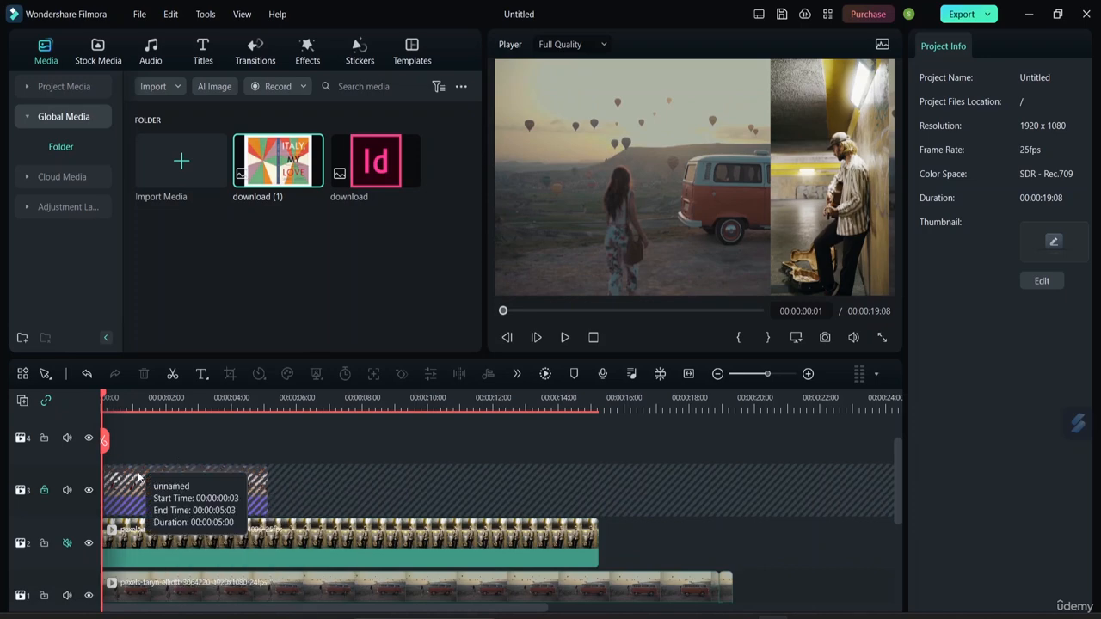
{"action": "right_click", "coordinate": [138, 476]}
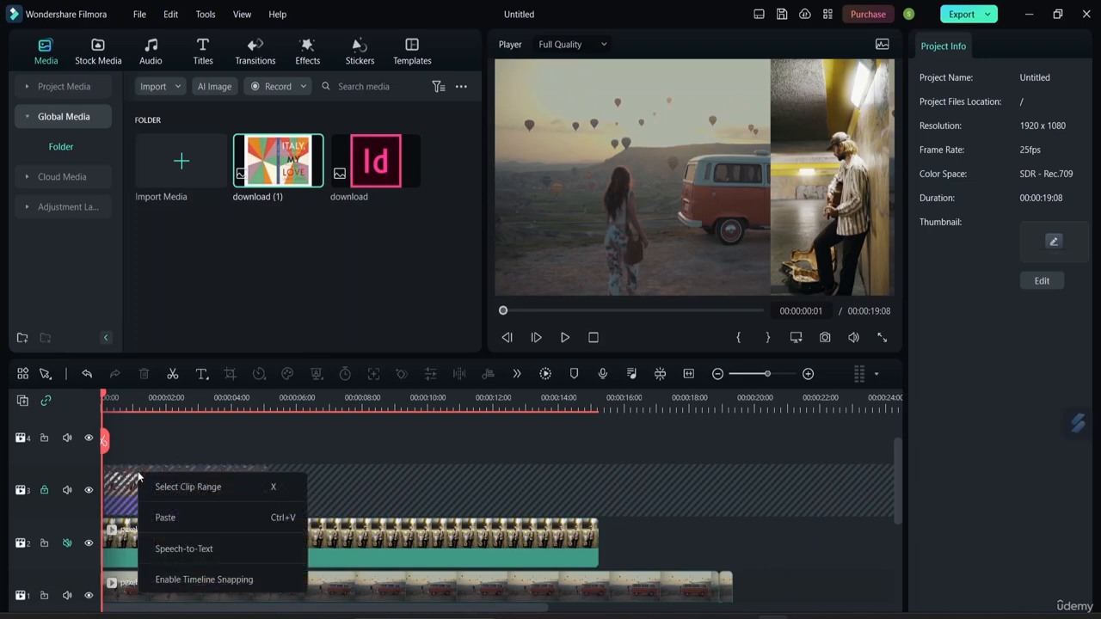
{"action": "left_click", "coordinate": [392, 497]}
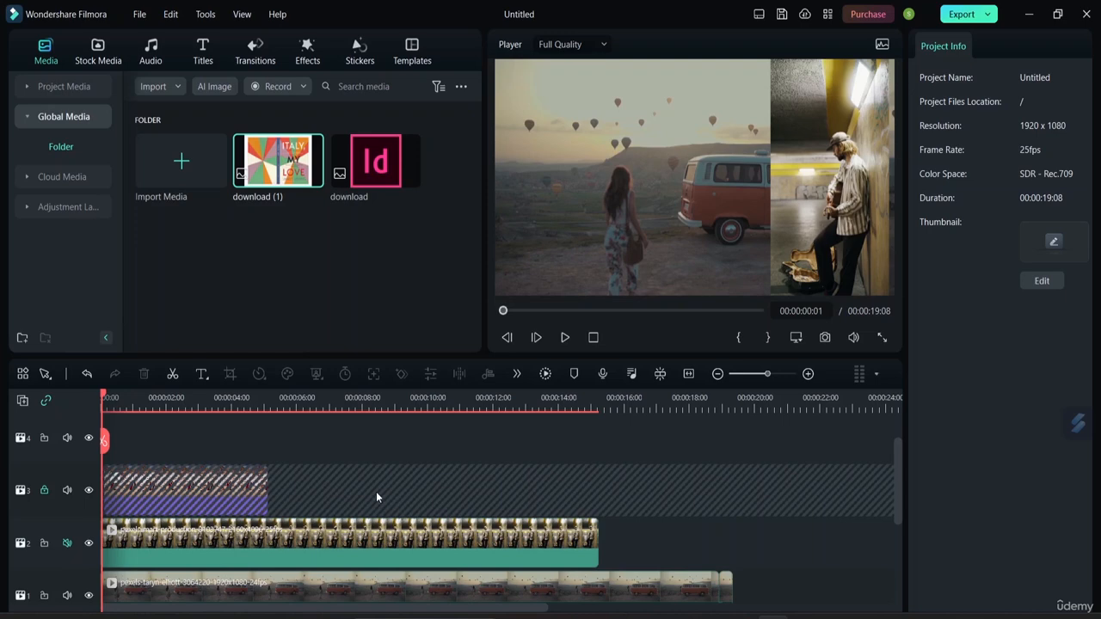
{"action": "right_click", "coordinate": [376, 494]}
{"action": "left_click", "coordinate": [225, 480]}
Hide video track 3 and place the download (1) image at the start of video track 4.
{"action": "left_click", "coordinate": [90, 493]}
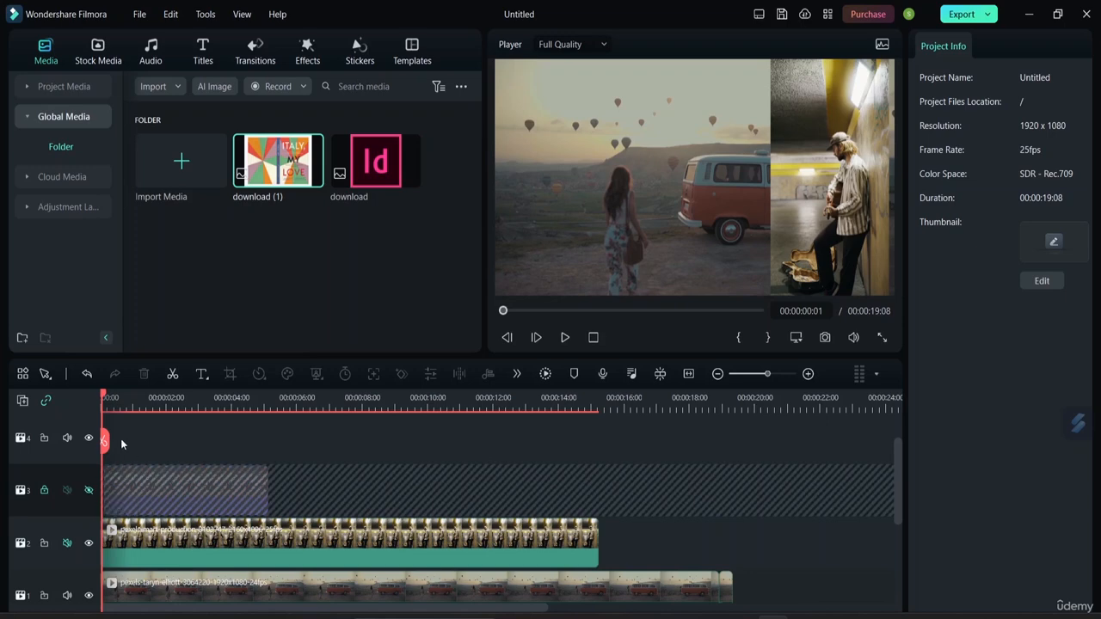
{"action": "left_click_drag", "start_coordinate": [243, 191], "coordinate": [131, 489]}
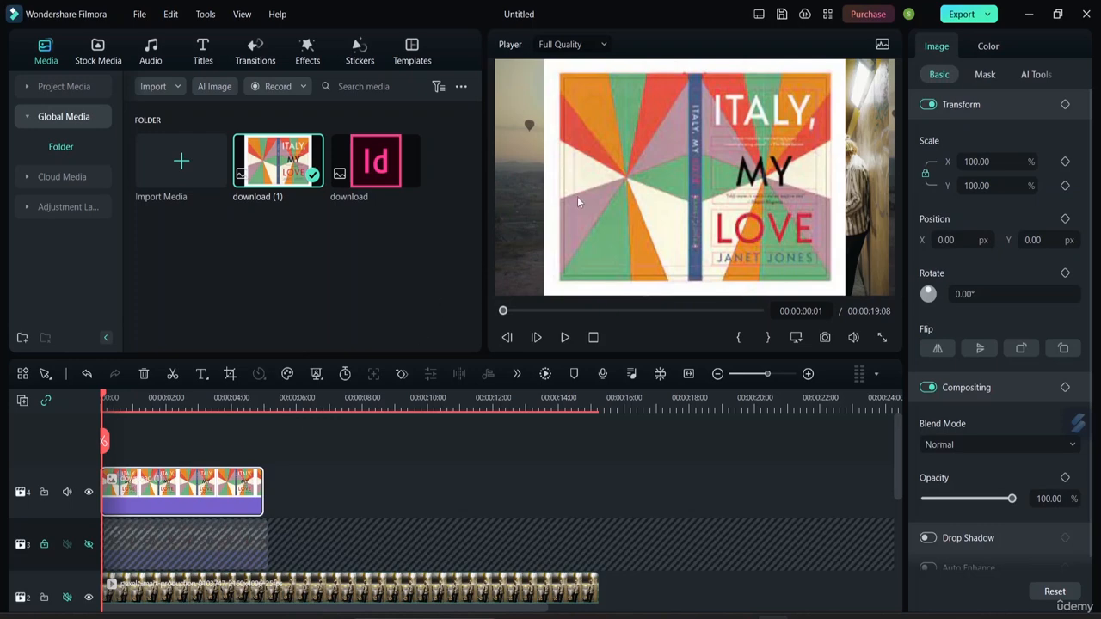
Scale the download (1) image to about 17% and place it in the frame's upper-left corner, near X -806, Y 414 px.
{"action": "left_click_drag", "start_coordinate": [762, 170], "coordinate": [776, 216]}
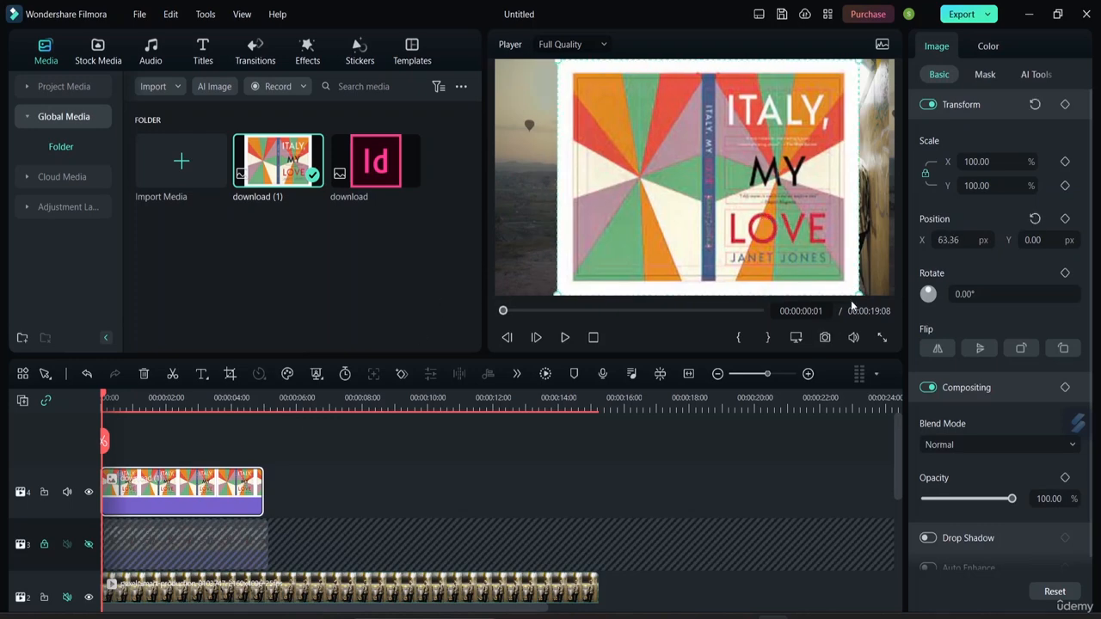
{"action": "left_click_drag", "start_coordinate": [857, 290], "coordinate": [651, 147]}
{"action": "left_click_drag", "start_coordinate": [597, 113], "coordinate": [622, 165]}
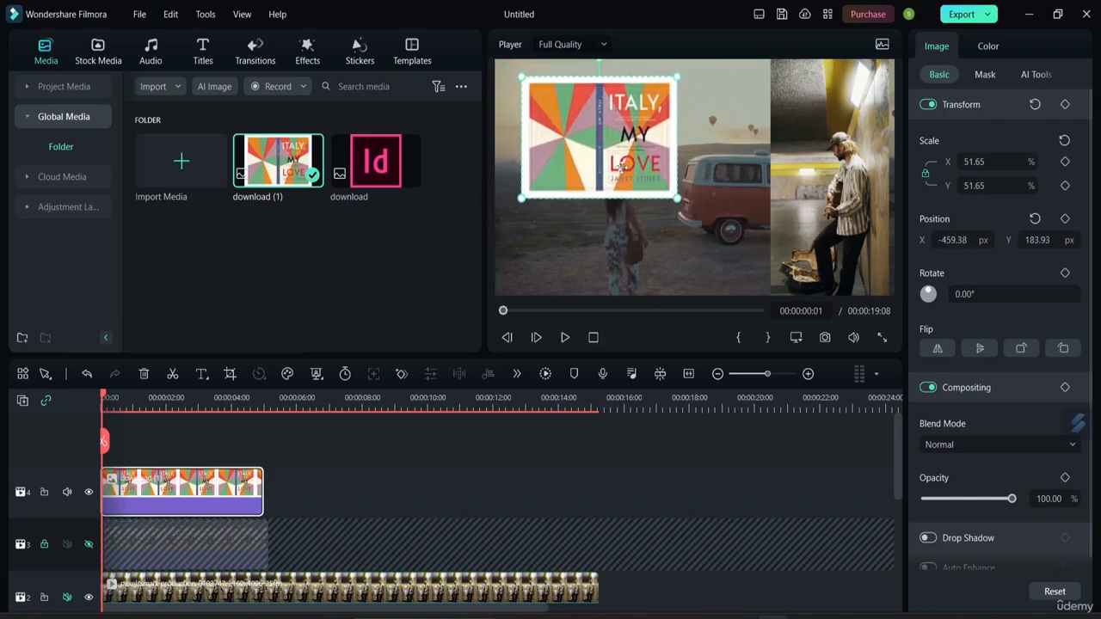
{"action": "left_click_drag", "start_coordinate": [675, 193], "coordinate": [533, 97]}
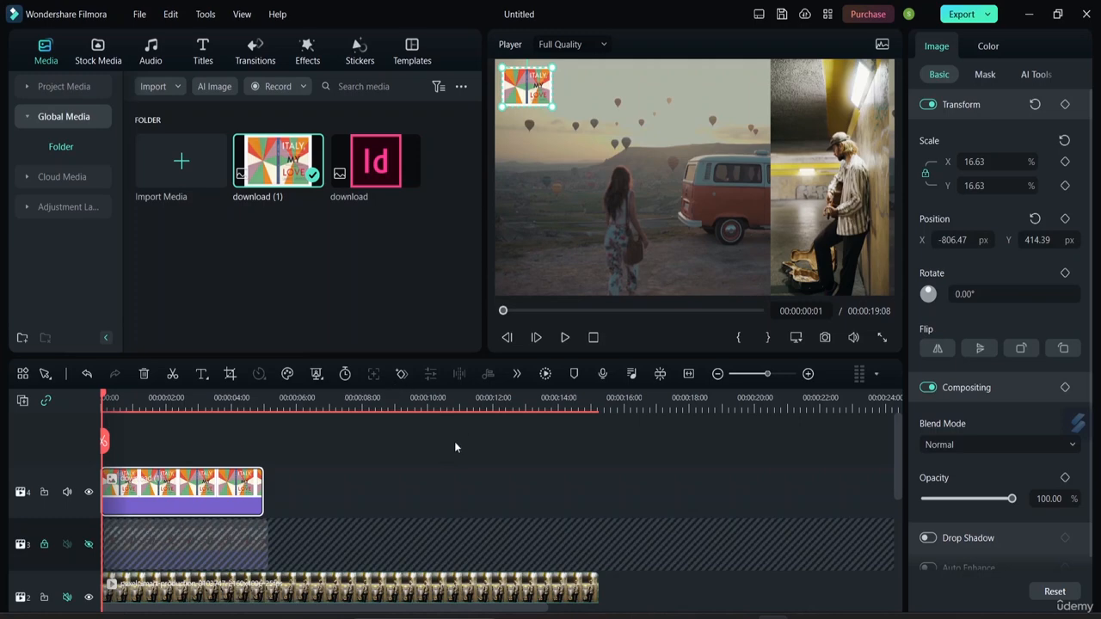
Hide video track 2 and select the van clip in the preview.
{"action": "scroll", "coordinate": [516, 490], "scroll_direction": "down", "scroll_amount": 3}
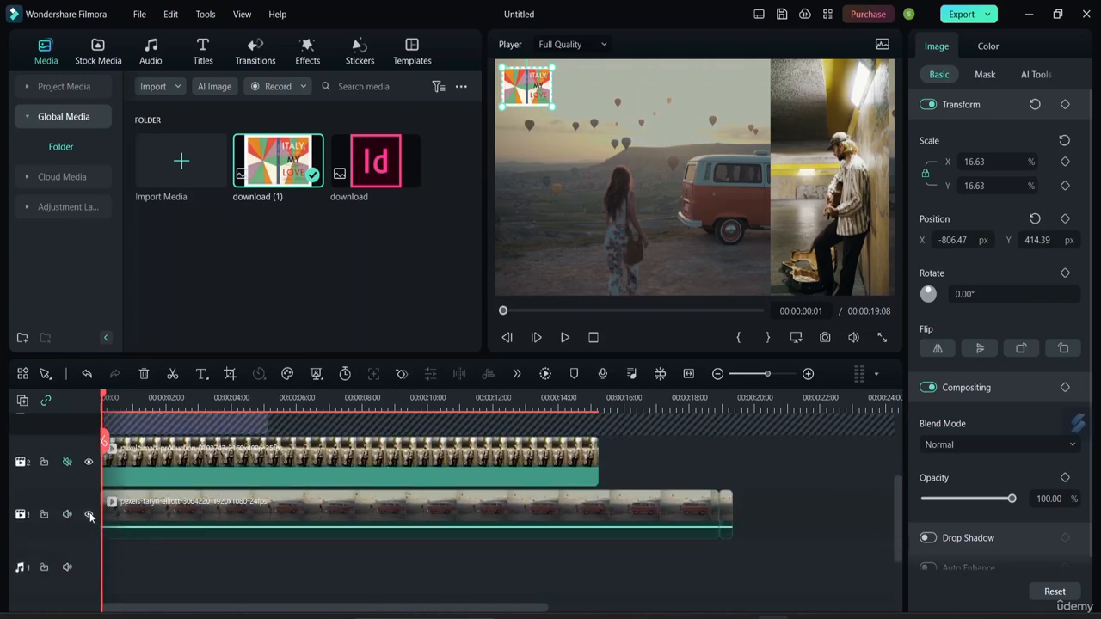
{"action": "left_click", "coordinate": [89, 462]}
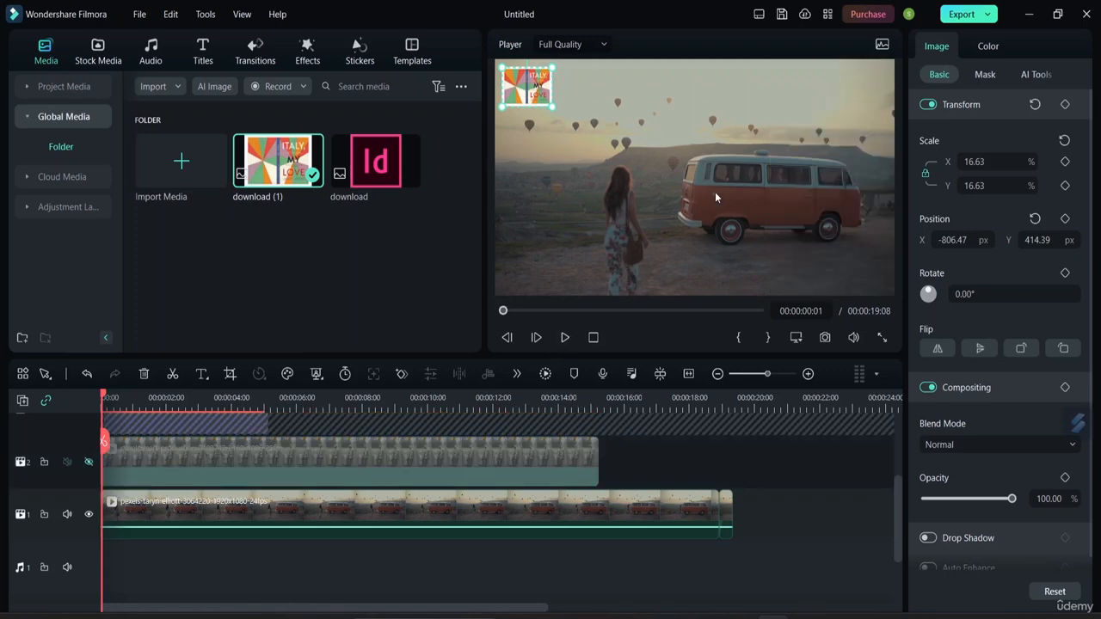
{"action": "left_click", "coordinate": [573, 96]}
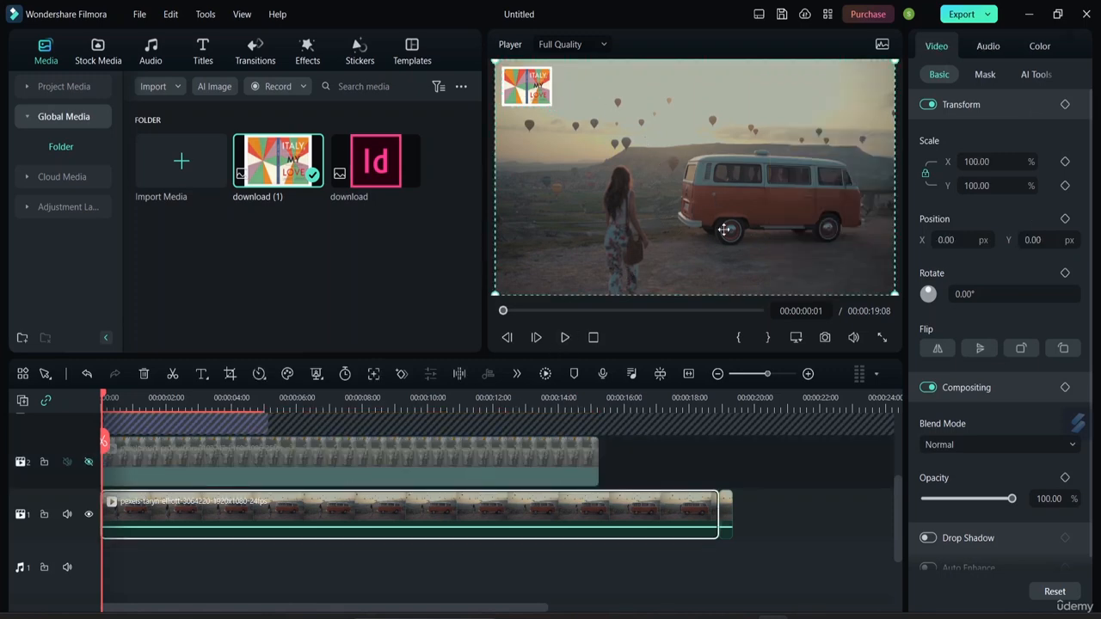
Play the composition with the overlay image, select the download (1) clip on video track 4, and return the playhead to the start.
{"action": "scroll", "coordinate": [477, 413], "scroll_direction": "up", "scroll_amount": 3}
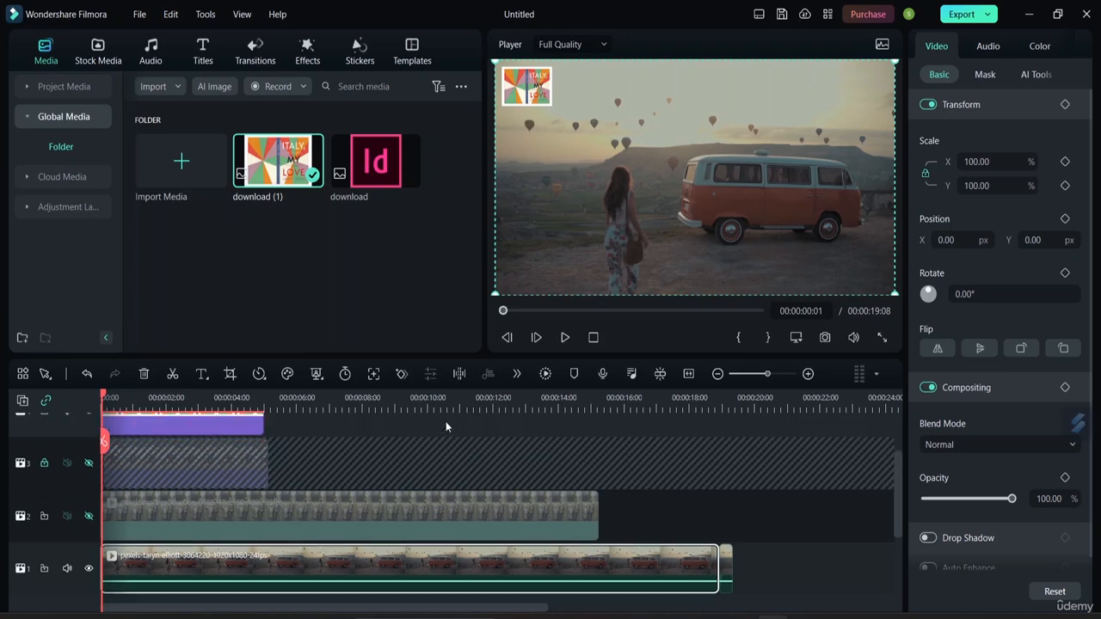
{"action": "left_click", "coordinate": [565, 337]}
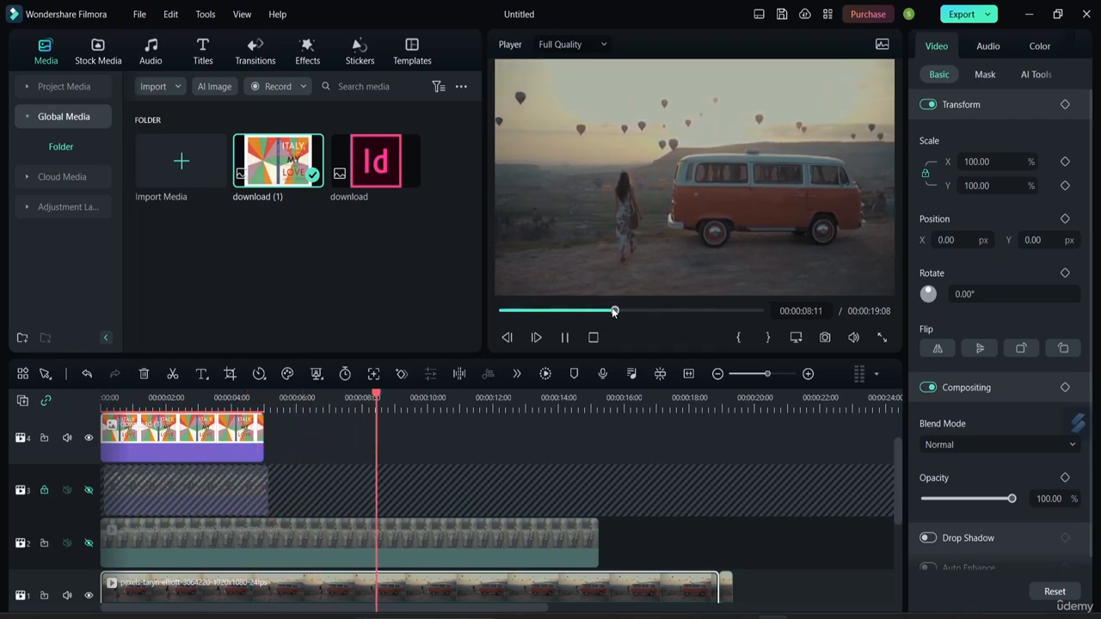
{"action": "left_click_drag", "start_coordinate": [612, 310], "coordinate": [491, 299]}
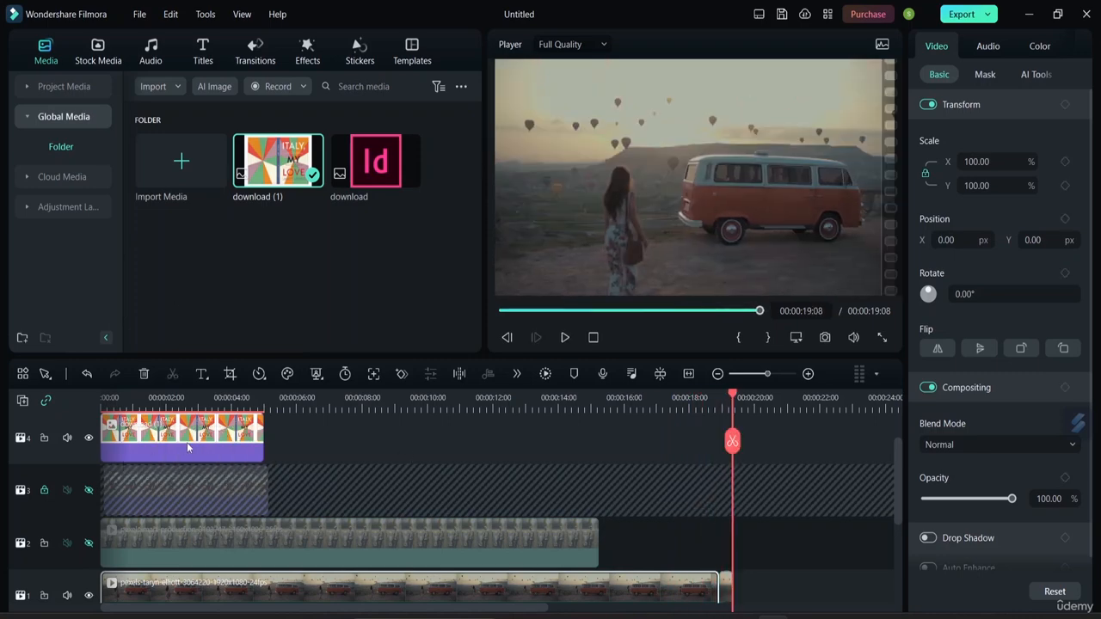
{"action": "left_click", "coordinate": [156, 450]}
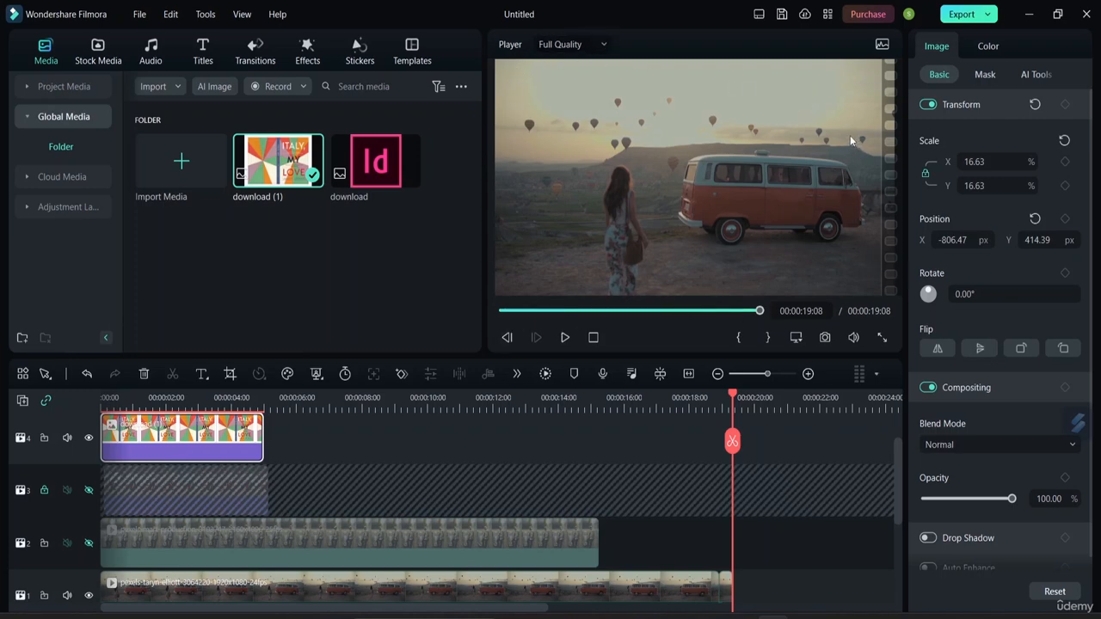
{"action": "left_click", "coordinate": [504, 312]}
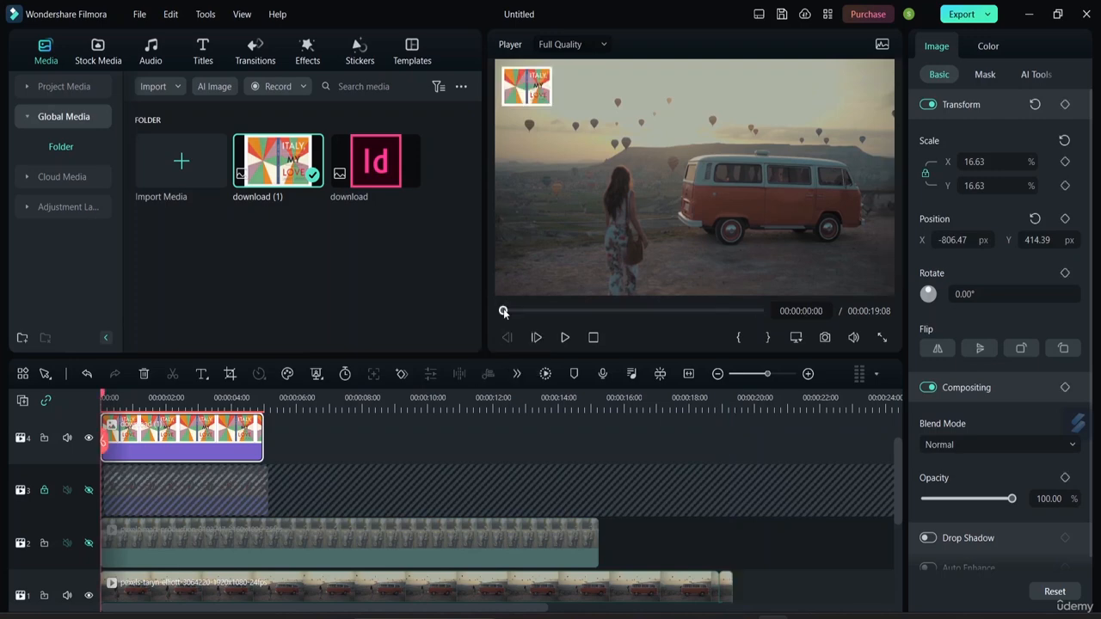
Move the playhead to frame 22 and step the preview backward one frame at a time.
{"action": "left_click", "coordinate": [517, 313]}
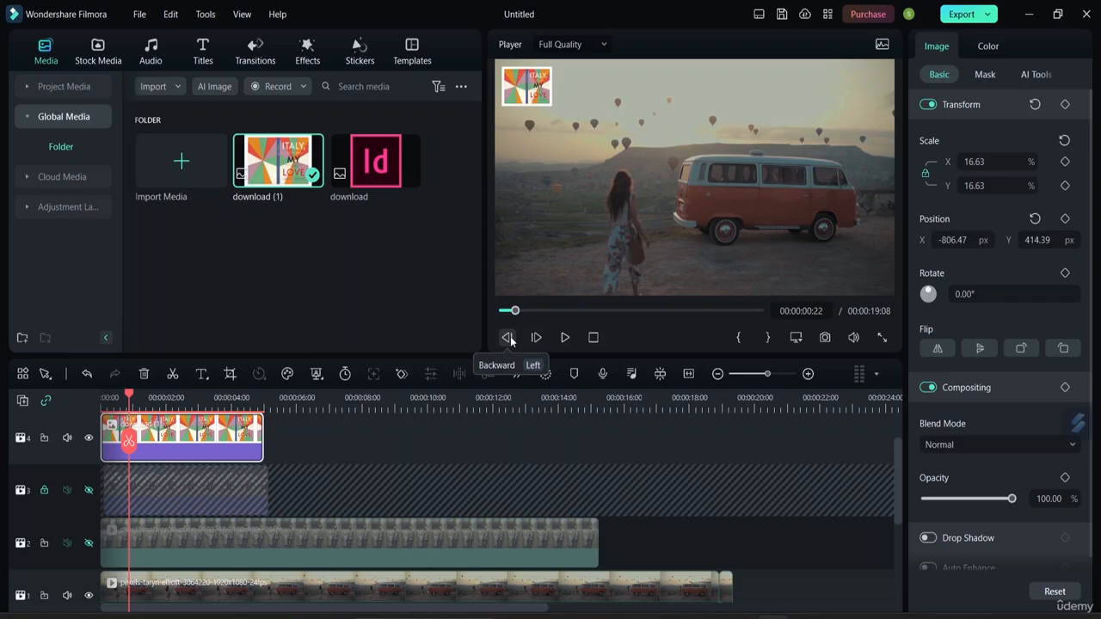
{"action": "left_click", "coordinate": [508, 339]}
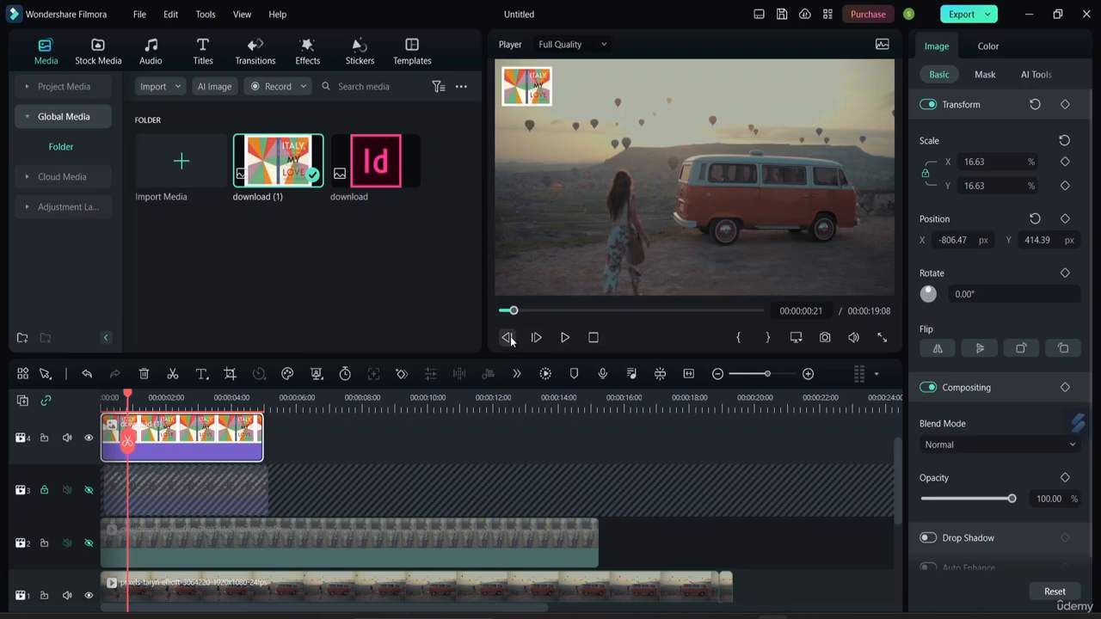
{"action": "left_click", "coordinate": [509, 339]}
{"action": "left_click", "coordinate": [509, 339]}
{"action": "left_click", "coordinate": [508, 339]}
{"action": "left_click", "coordinate": [509, 338]}
{"action": "left_click", "coordinate": [508, 338]}
{"action": "left_click", "coordinate": [509, 338]}
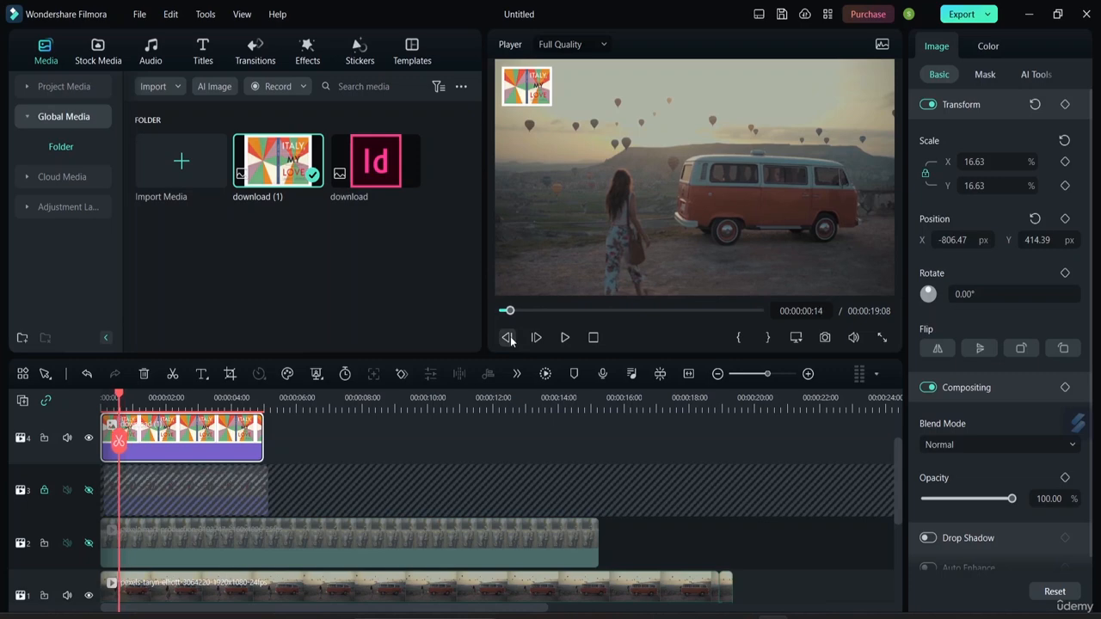
{"action": "left_click", "coordinate": [508, 338]}
{"action": "left_click", "coordinate": [509, 339]}
{"action": "left_click", "coordinate": [509, 338]}
{"action": "left_click", "coordinate": [509, 338]}
{"action": "left_click", "coordinate": [509, 338]}
Step the preview forward one frame at a time past the one-second mark.
{"action": "left_click", "coordinate": [536, 338]}
{"action": "left_click", "coordinate": [536, 338]}
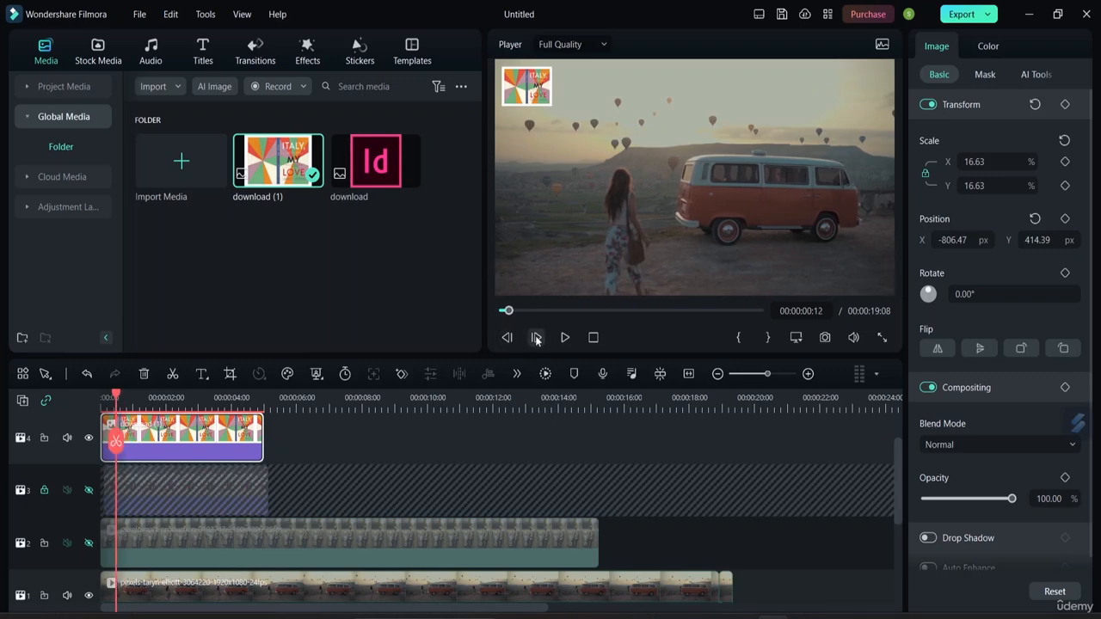
{"action": "left_click", "coordinate": [536, 338]}
{"action": "left_click", "coordinate": [536, 339]}
{"action": "left_click", "coordinate": [536, 338]}
{"action": "left_click", "coordinate": [536, 338]}
{"action": "left_click", "coordinate": [536, 338]}
{"action": "left_click", "coordinate": [537, 338]}
{"action": "left_click", "coordinate": [536, 338]}
{"action": "left_click", "coordinate": [536, 338]}
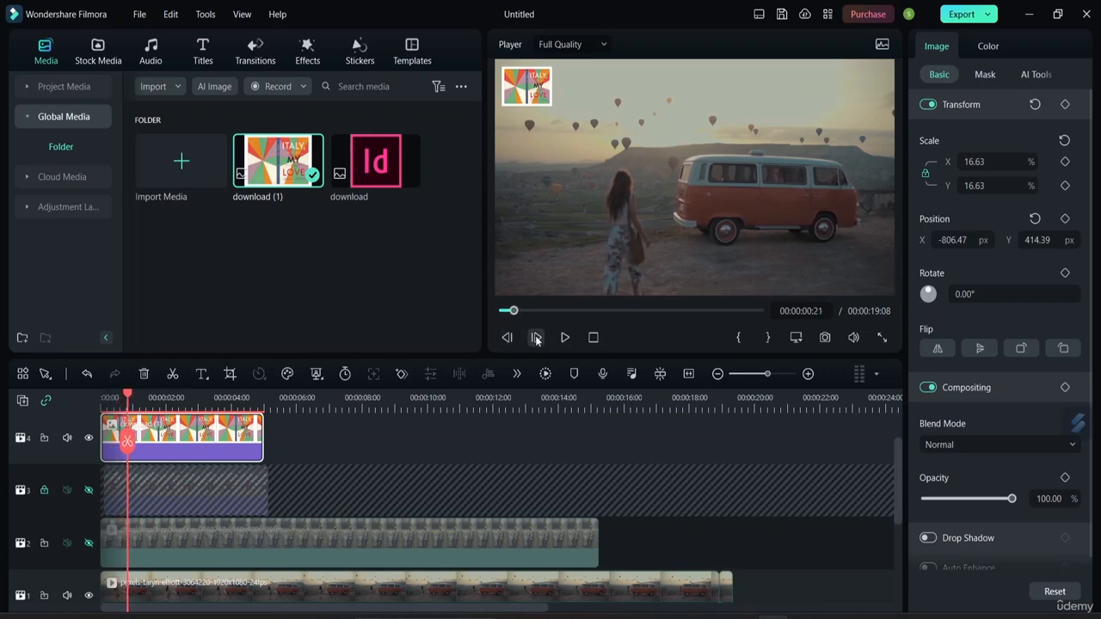
{"action": "left_click", "coordinate": [536, 338]}
{"action": "left_click", "coordinate": [536, 338]}
{"action": "left_click", "coordinate": [536, 338]}
{"action": "left_click", "coordinate": [536, 338]}
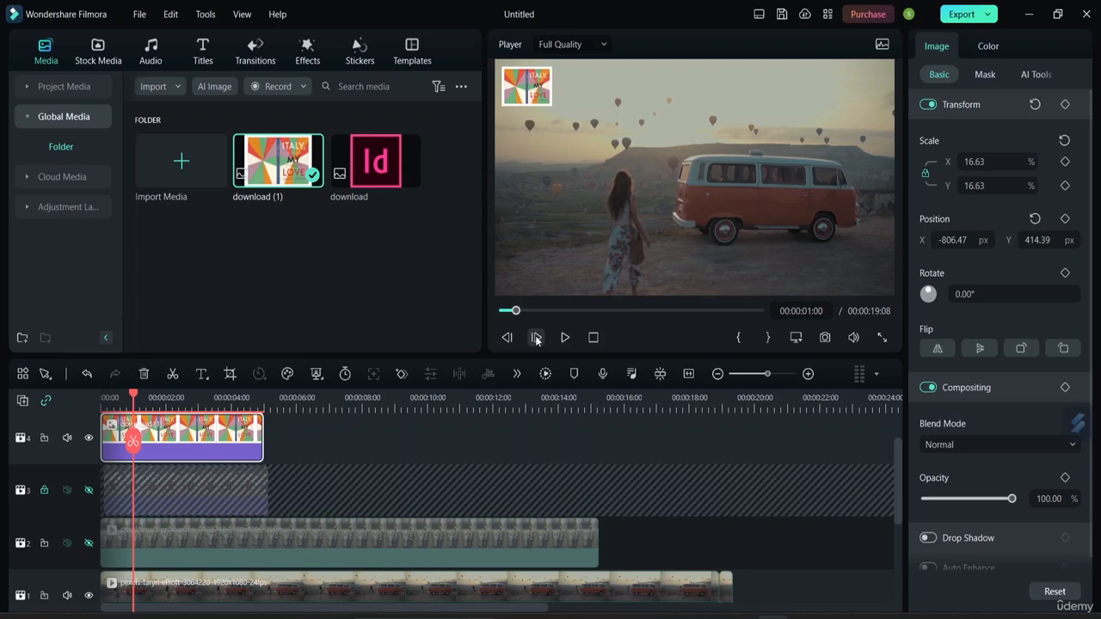
{"action": "left_click", "coordinate": [536, 338]}
{"action": "left_click", "coordinate": [536, 338]}
Play the preview and stop it, sending the playhead back to the start, and repeat this once.
{"action": "left_click", "coordinate": [565, 338]}
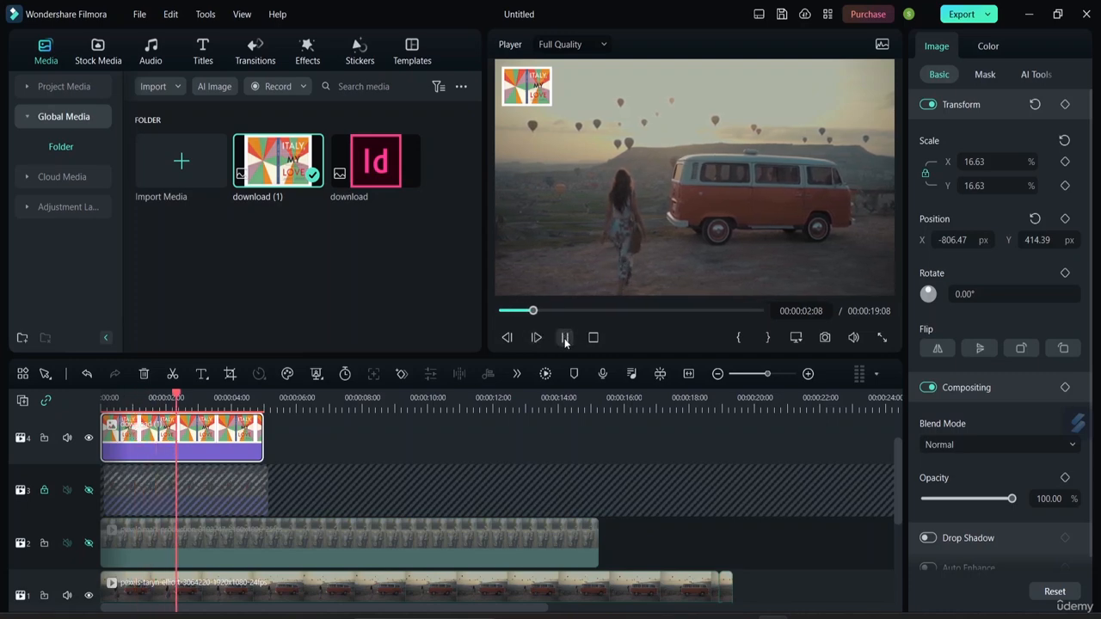
{"action": "left_click", "coordinate": [594, 338]}
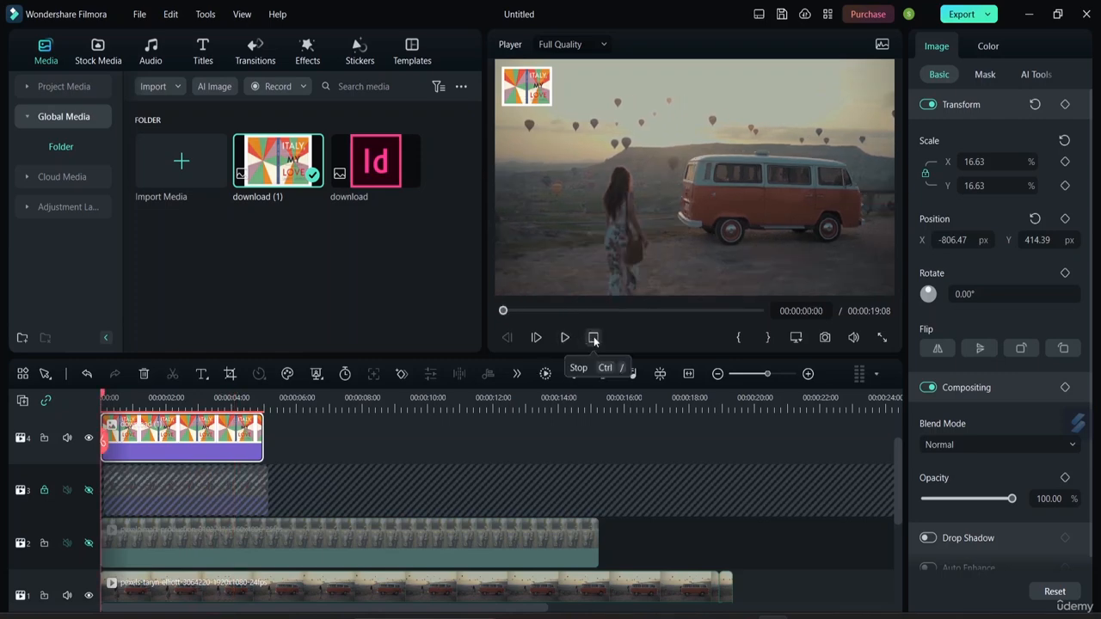
{"action": "left_click", "coordinate": [565, 338]}
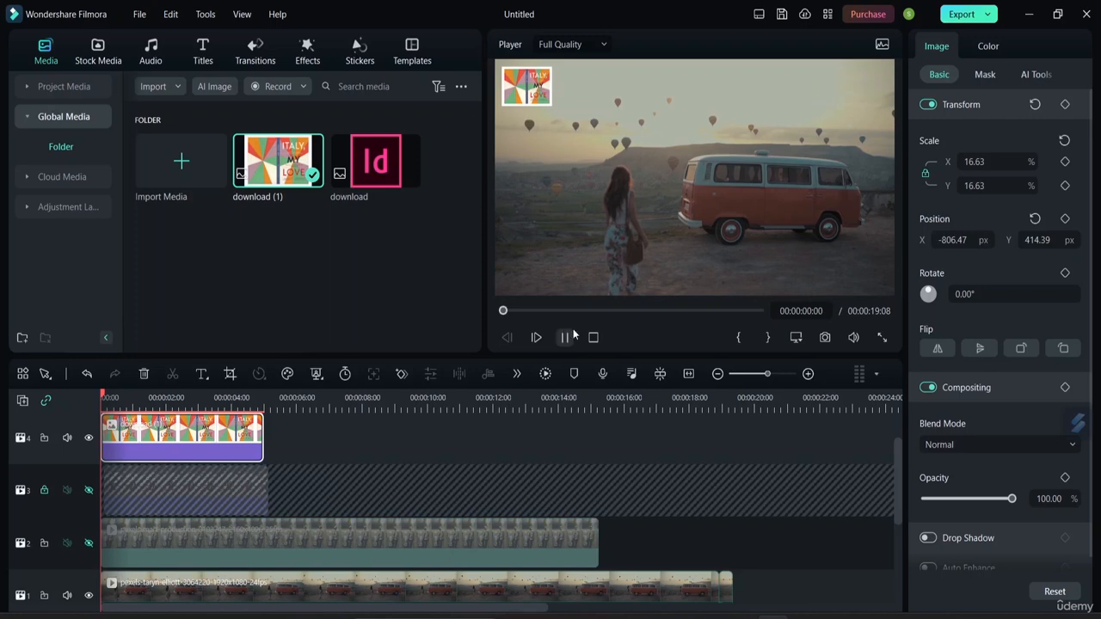
{"action": "left_click", "coordinate": [594, 338]}
Delete the hidden clip from video track 2.
{"action": "scroll", "coordinate": [275, 473], "scroll_direction": "down", "scroll_amount": 1}
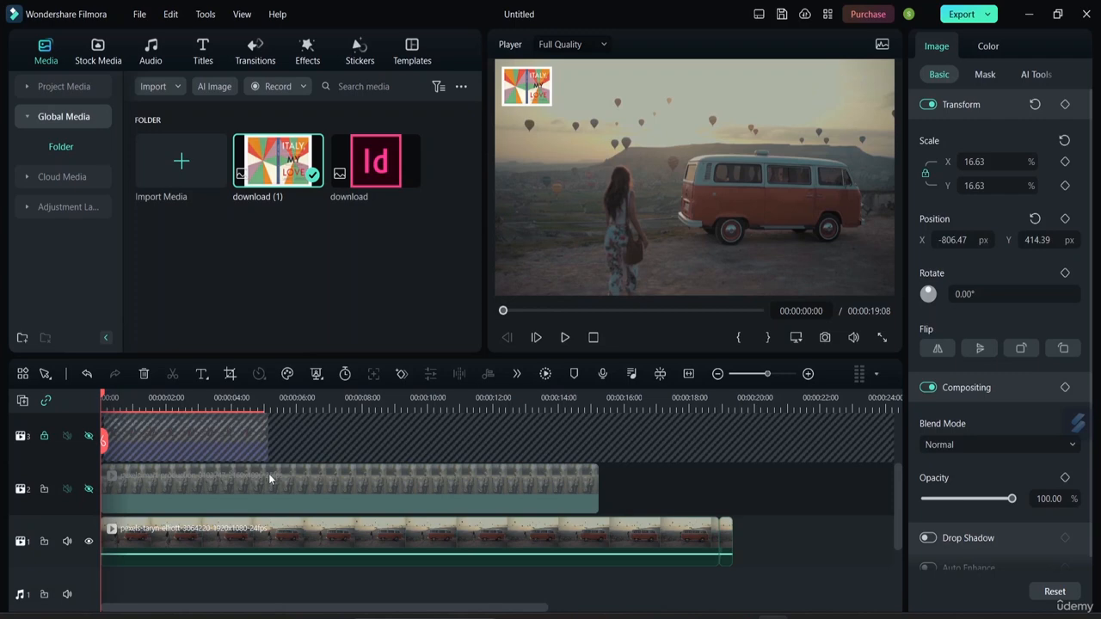
{"action": "scroll", "coordinate": [268, 473], "scroll_direction": "up", "scroll_amount": 1}
{"action": "scroll", "coordinate": [268, 473], "scroll_direction": "down", "scroll_amount": 1}
{"action": "left_click", "coordinate": [266, 479]}
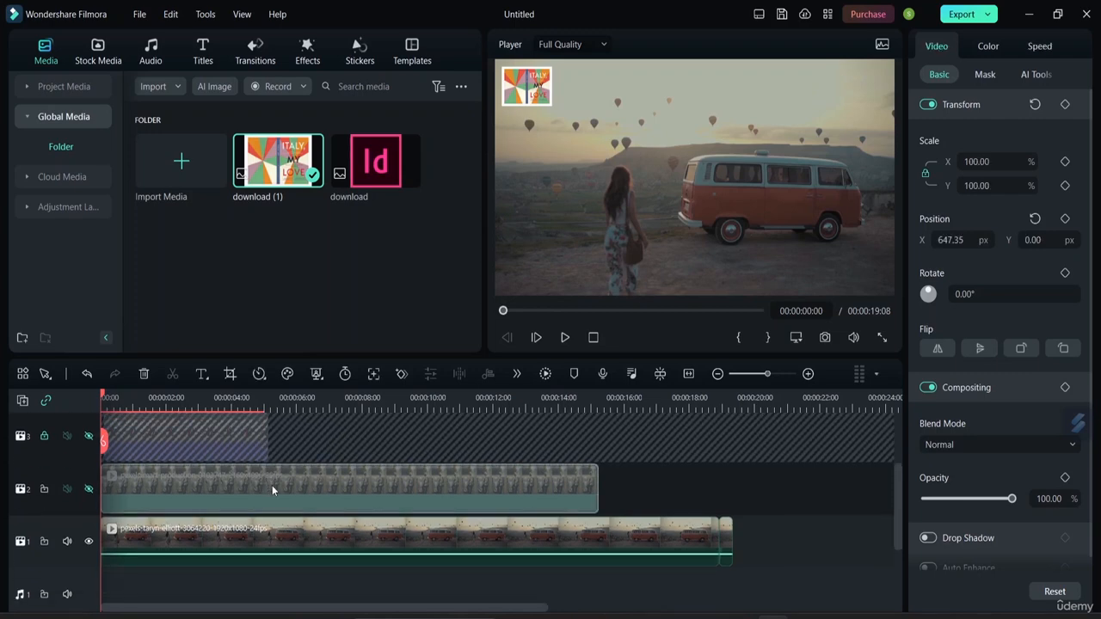
{"action": "right_click", "coordinate": [272, 486]}
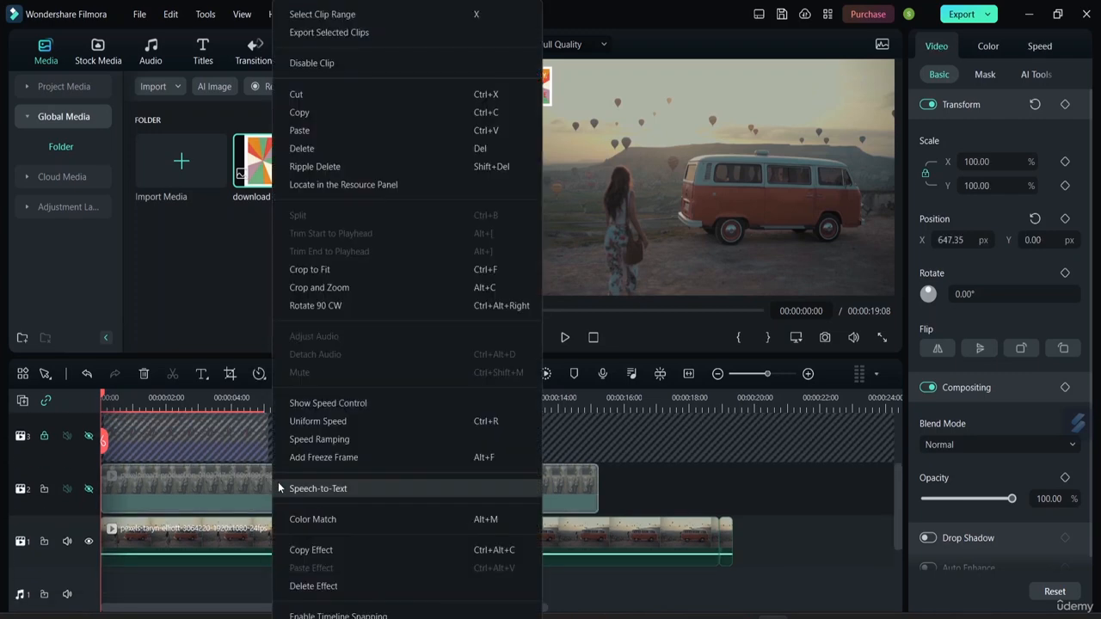
{"action": "left_click", "coordinate": [331, 150]}
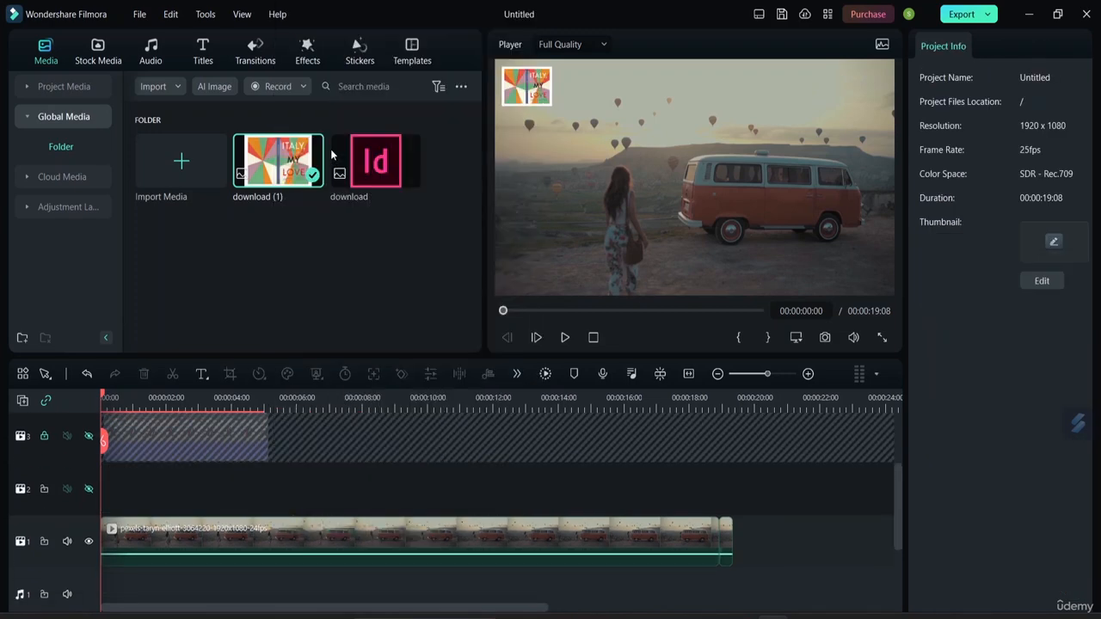
Delete the download (1) image clip from video track 4.
{"action": "right_click", "coordinate": [237, 446]}
{"action": "left_click", "coordinate": [216, 480]}
{"action": "scroll", "coordinate": [780, 499], "scroll_direction": "up", "scroll_amount": 2}
{"action": "left_click", "coordinate": [232, 443]}
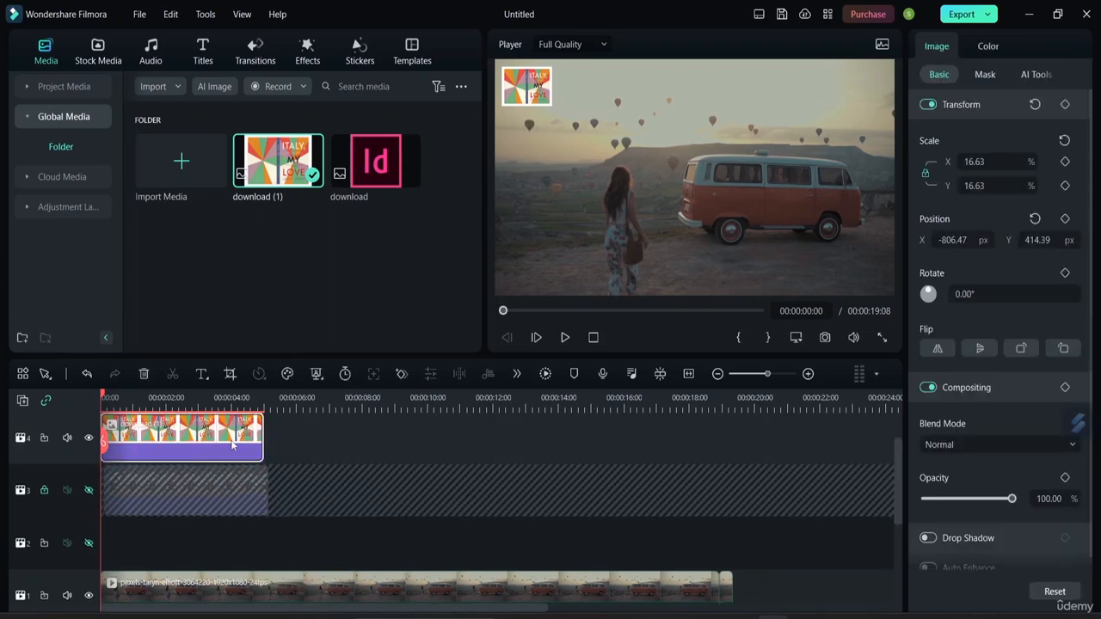
{"action": "right_click", "coordinate": [232, 443]}
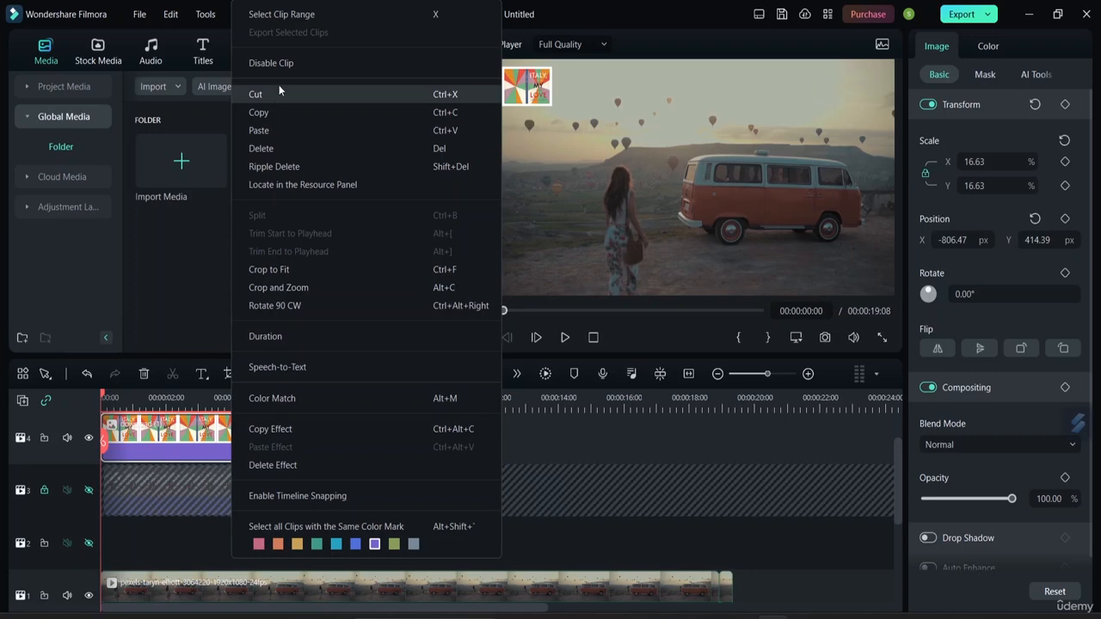
{"action": "left_click", "coordinate": [274, 148]}
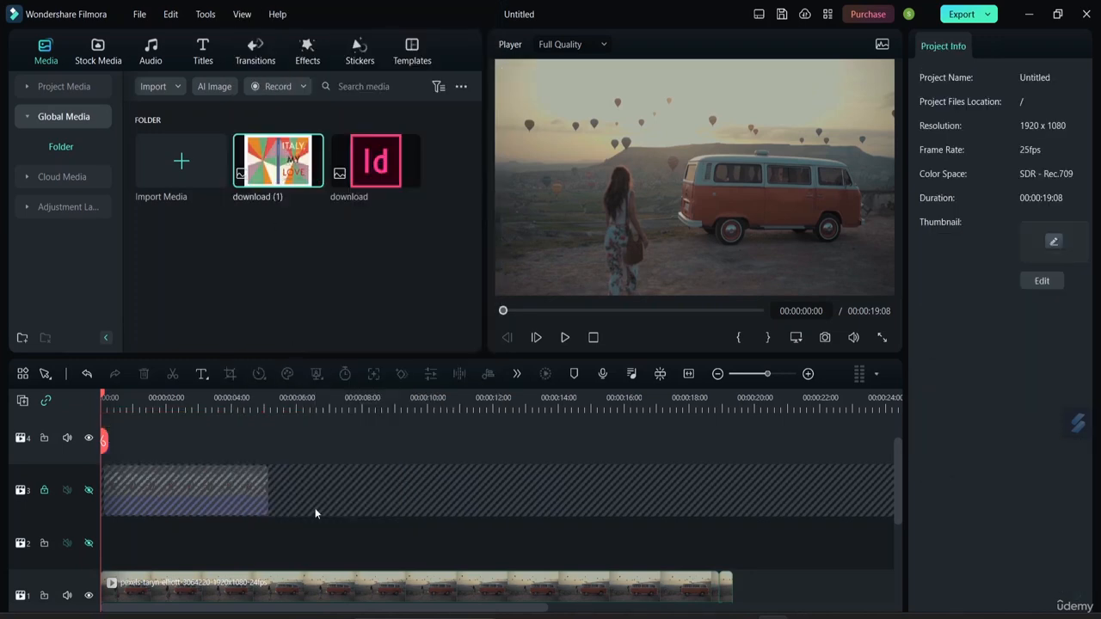
Show video track 3 again and check the context options offered for its locked photo clip.
{"action": "scroll", "coordinate": [273, 592], "scroll_direction": "down", "scroll_amount": 1}
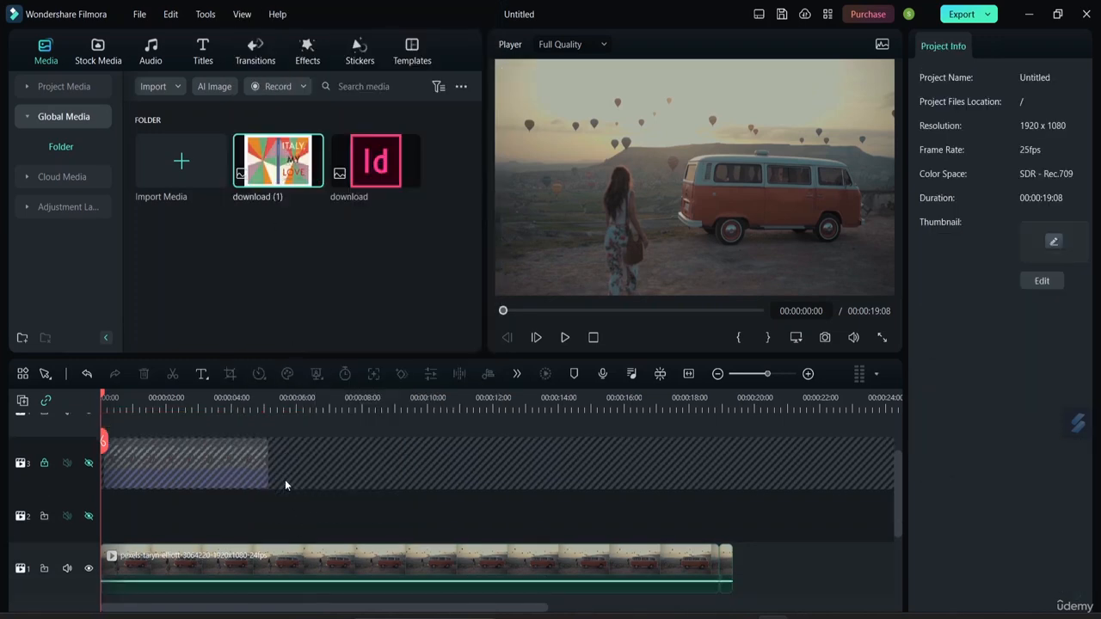
{"action": "left_click", "coordinate": [89, 463]}
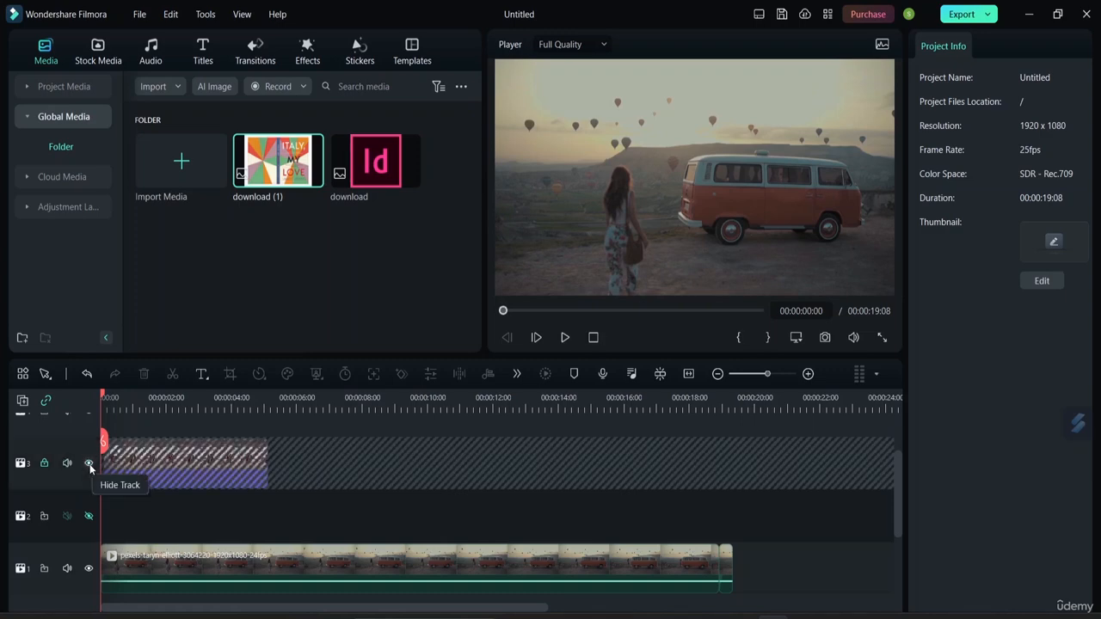
{"action": "right_click", "coordinate": [193, 460]}
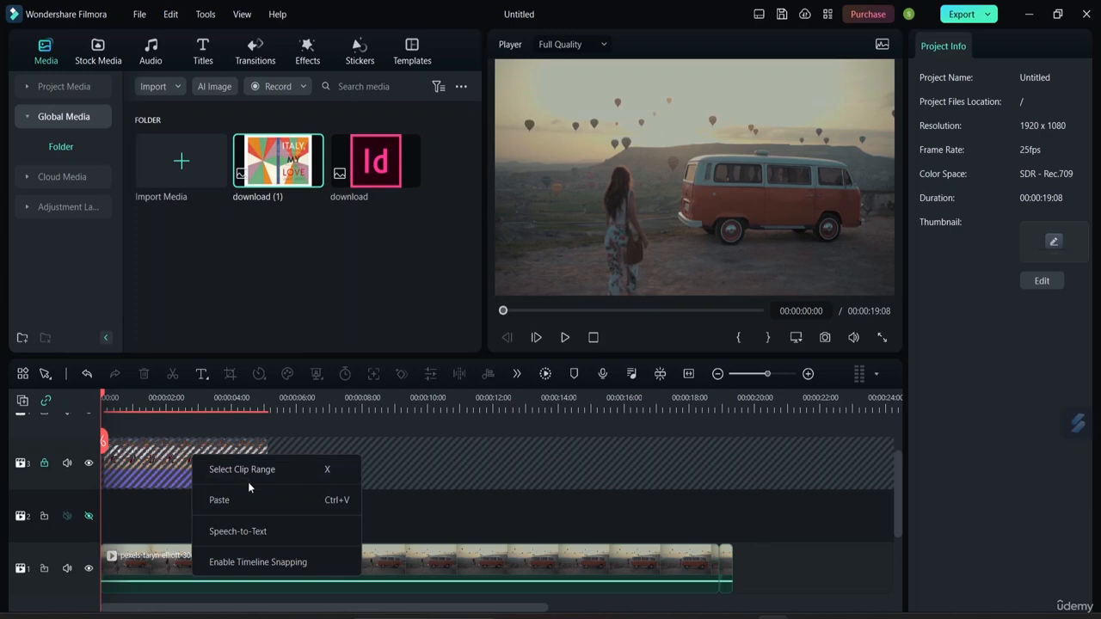
{"action": "left_click", "coordinate": [384, 460]}
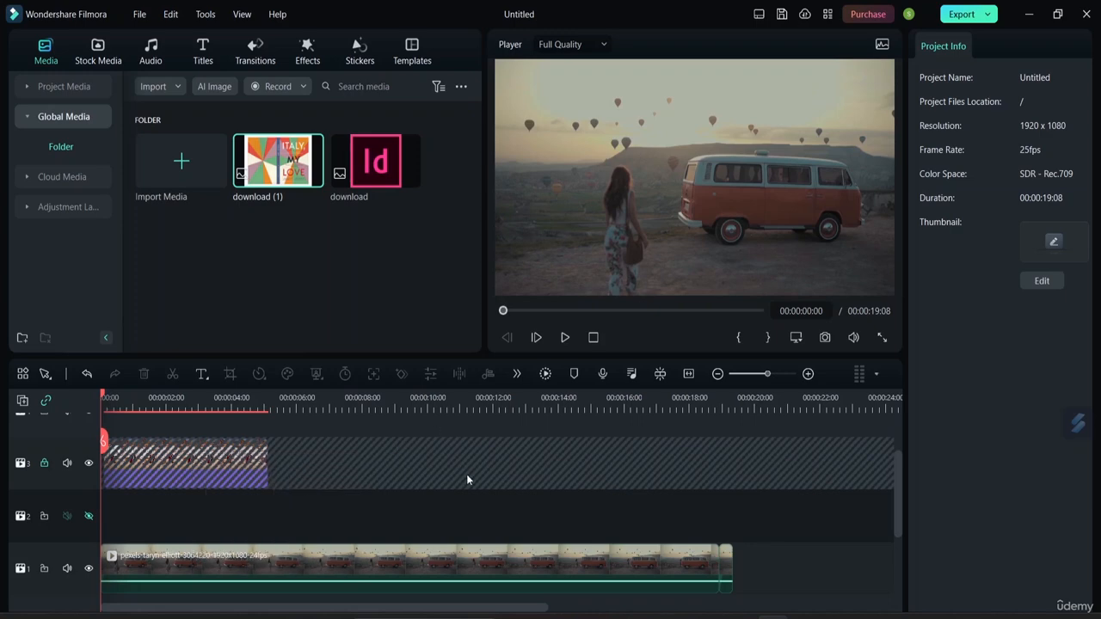
Select the photo clip, then lock and unlock its track, video track 2.
{"action": "left_click", "coordinate": [229, 449]}
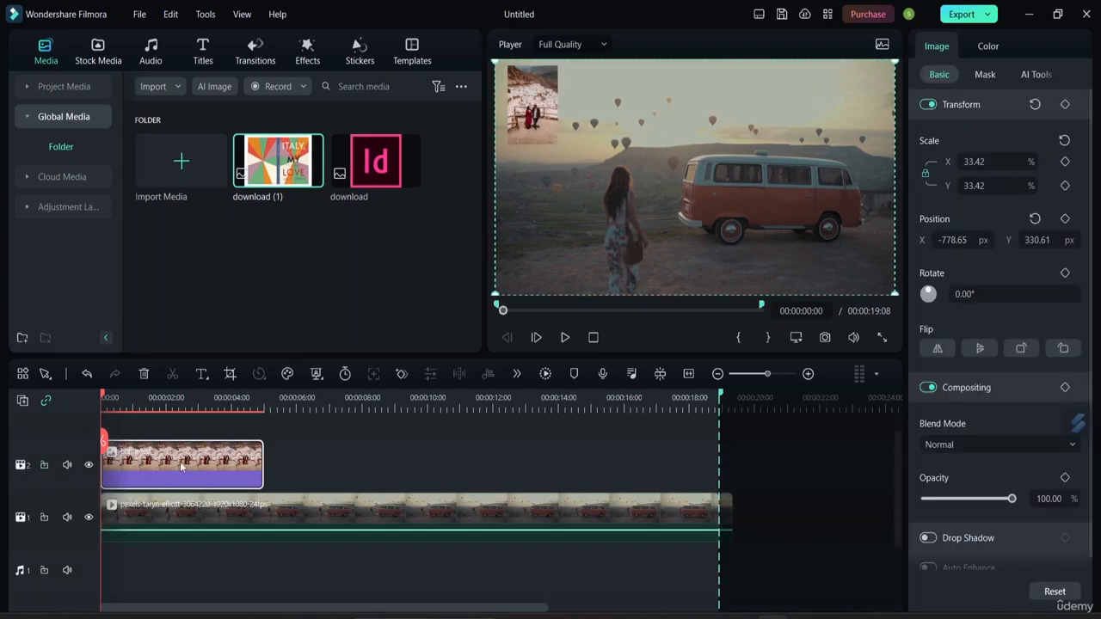
{"action": "left_click", "coordinate": [44, 470]}
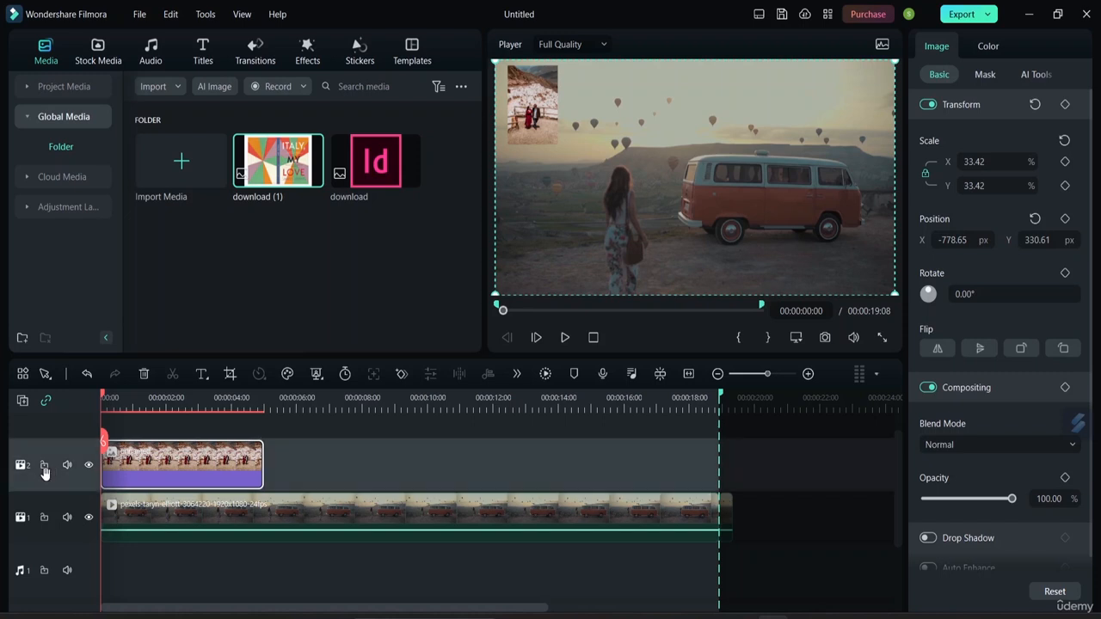
{"action": "left_click", "coordinate": [42, 470]}
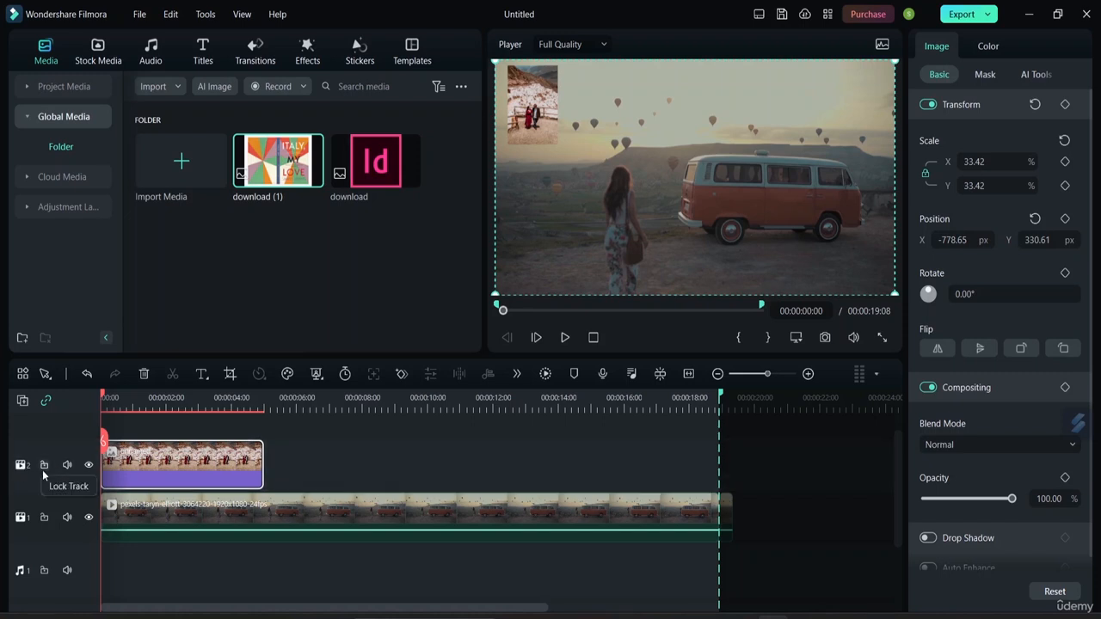
{"action": "left_click", "coordinate": [44, 469]}
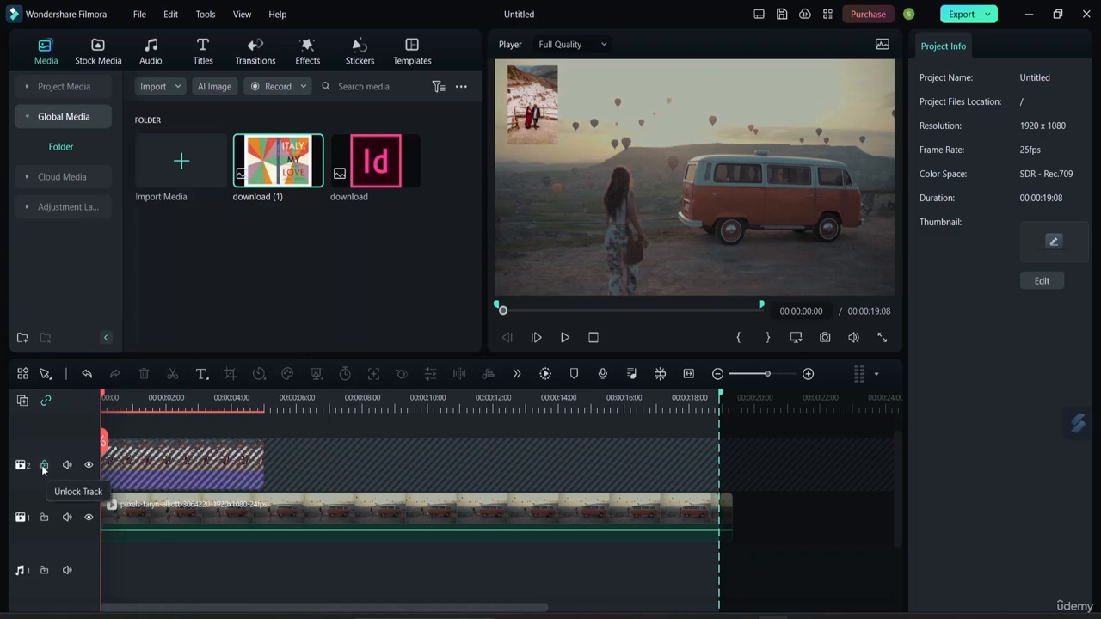
{"action": "left_click", "coordinate": [44, 466]}
Delete the photo clip from video track 2.
{"action": "right_click", "coordinate": [153, 465]}
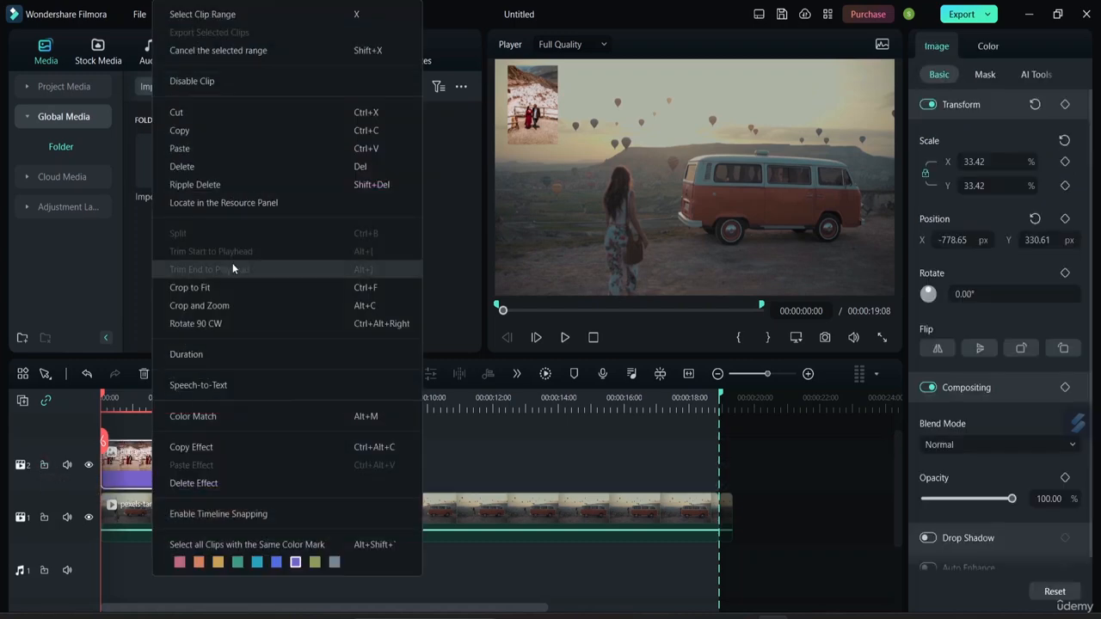
{"action": "left_click", "coordinate": [205, 164]}
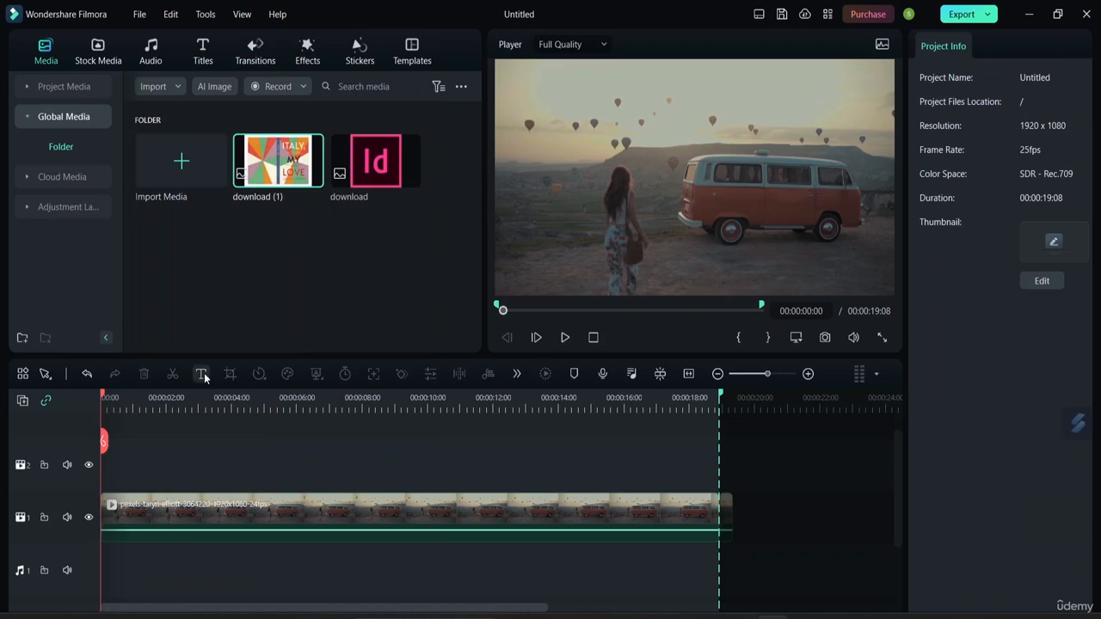
Place the download (1) image at the start of video track 2 and scale it to about 30% near X -746, Y 380 px.
{"action": "scroll", "coordinate": [296, 419], "scroll_direction": "down", "scroll_amount": 1}
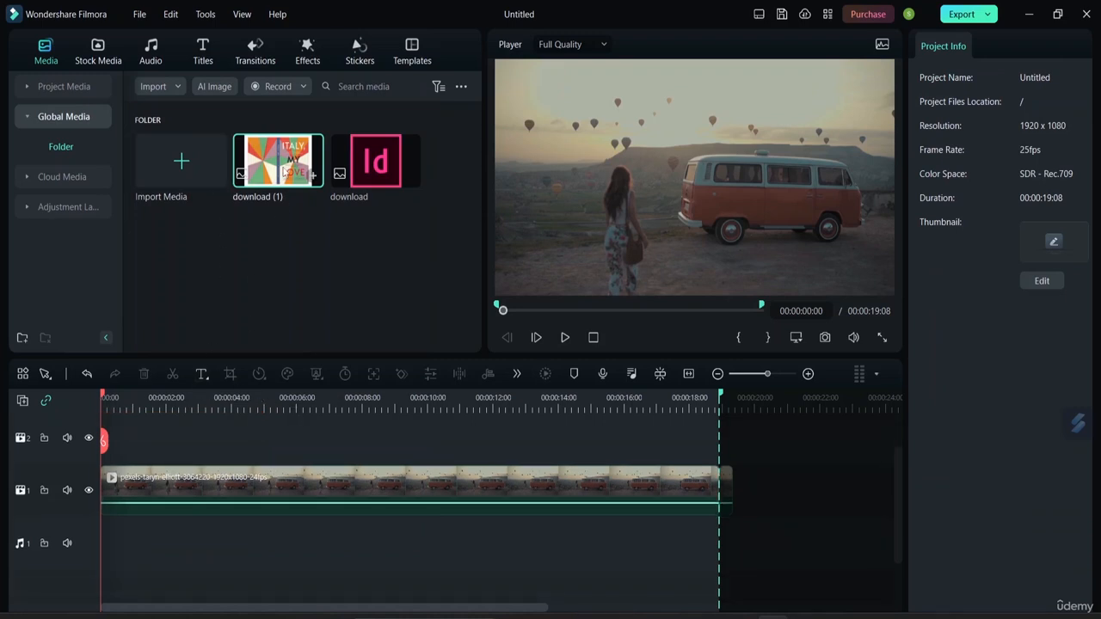
{"action": "double_click", "coordinate": [284, 172]}
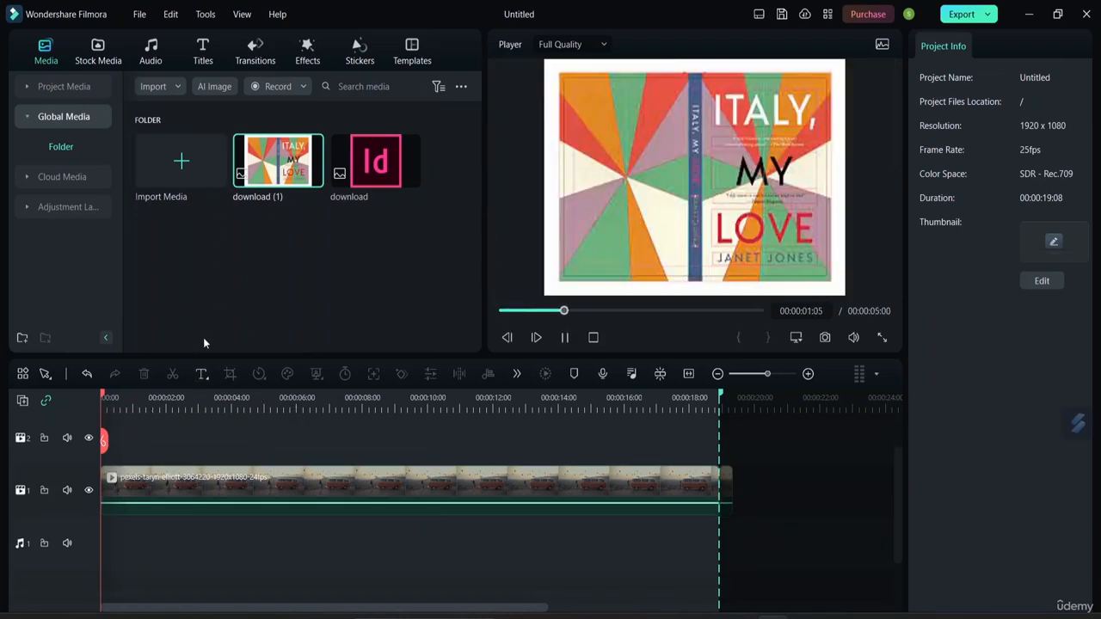
{"action": "left_click_drag", "start_coordinate": [310, 176], "coordinate": [148, 490]}
{"action": "left_click", "coordinate": [737, 224]}
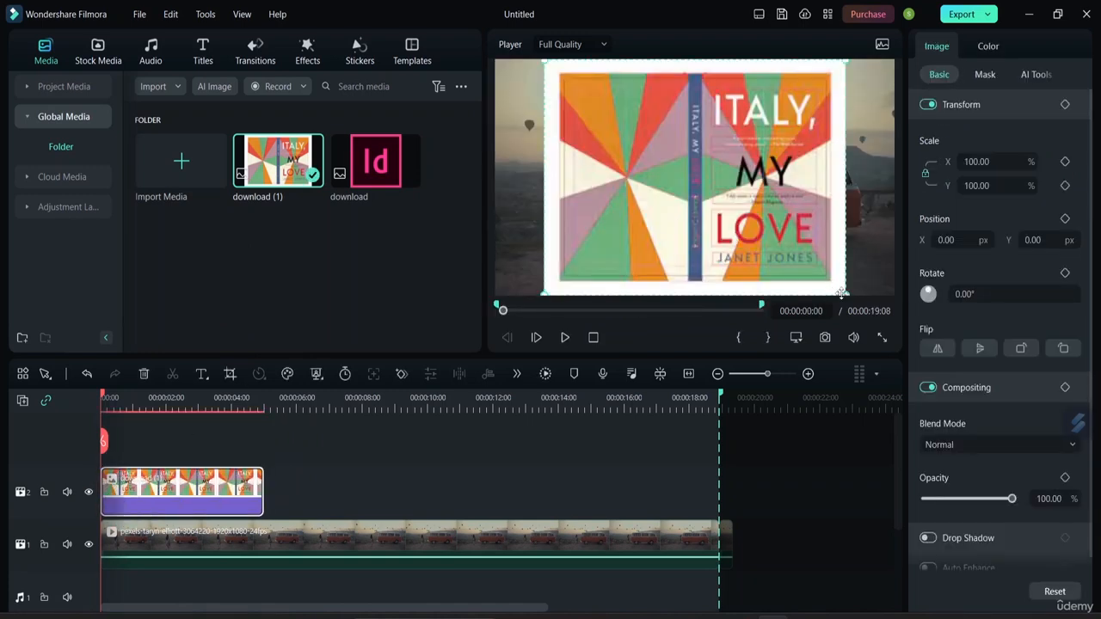
{"action": "left_click_drag", "start_coordinate": [844, 293], "coordinate": [538, 98]}
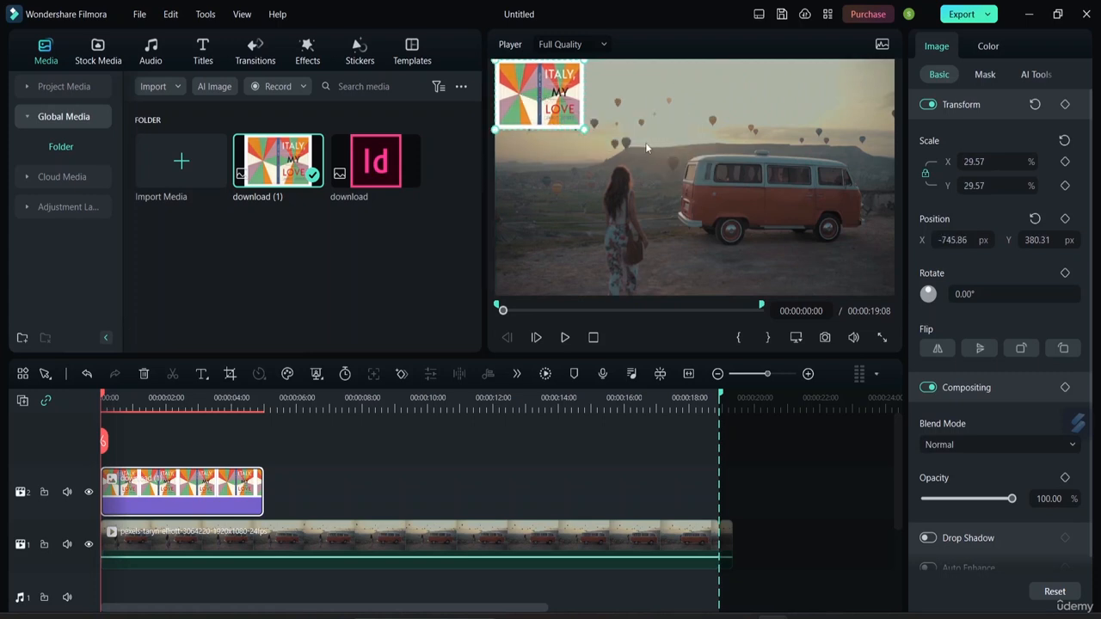
Select the background video clip, then review the timeline tracks and the track management options for adding video or audio tracks.
{"action": "left_click", "coordinate": [646, 142]}
{"action": "scroll", "coordinate": [283, 517], "scroll_direction": "down", "scroll_amount": 2}
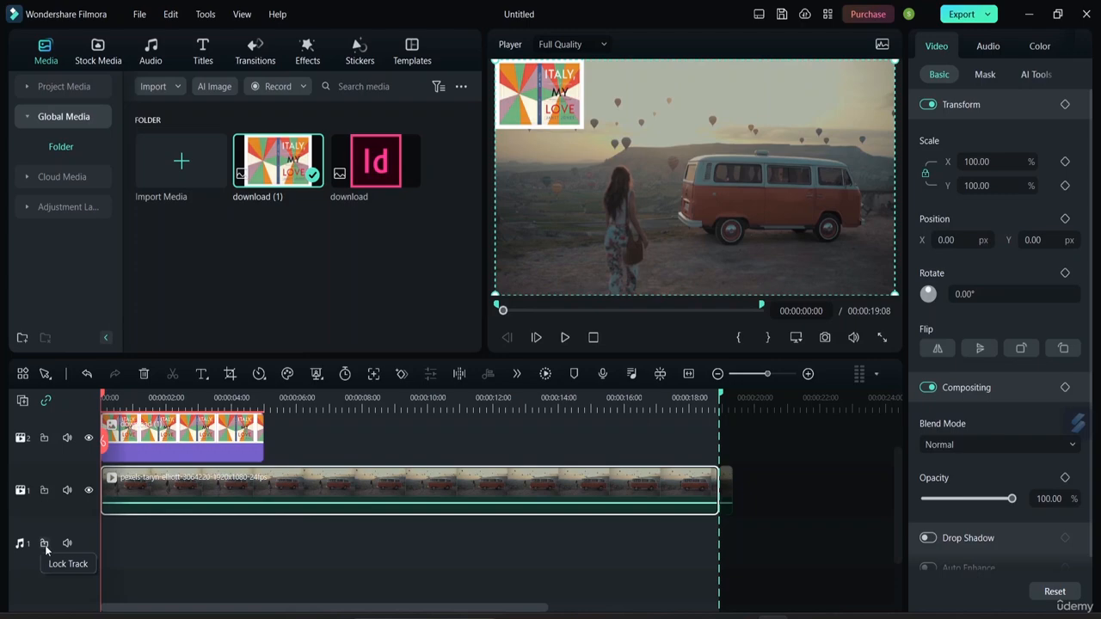
{"action": "scroll", "coordinate": [62, 508], "scroll_direction": "up", "scroll_amount": 2}
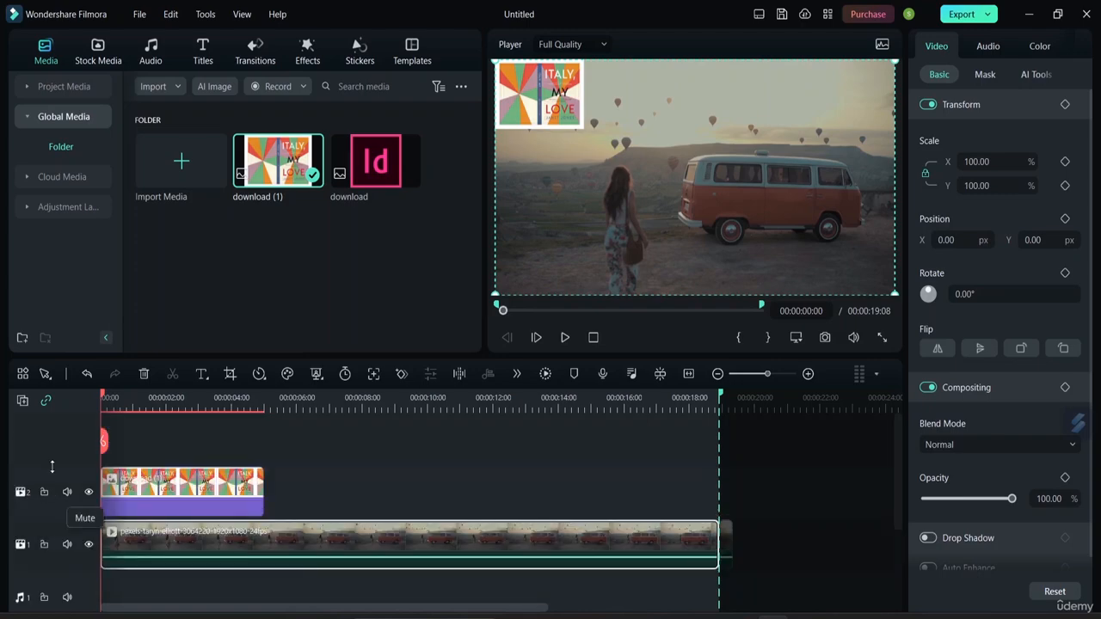
{"action": "left_click", "coordinate": [22, 374]}
{"action": "left_click", "coordinate": [23, 375]}
{"action": "left_click", "coordinate": [23, 401]}
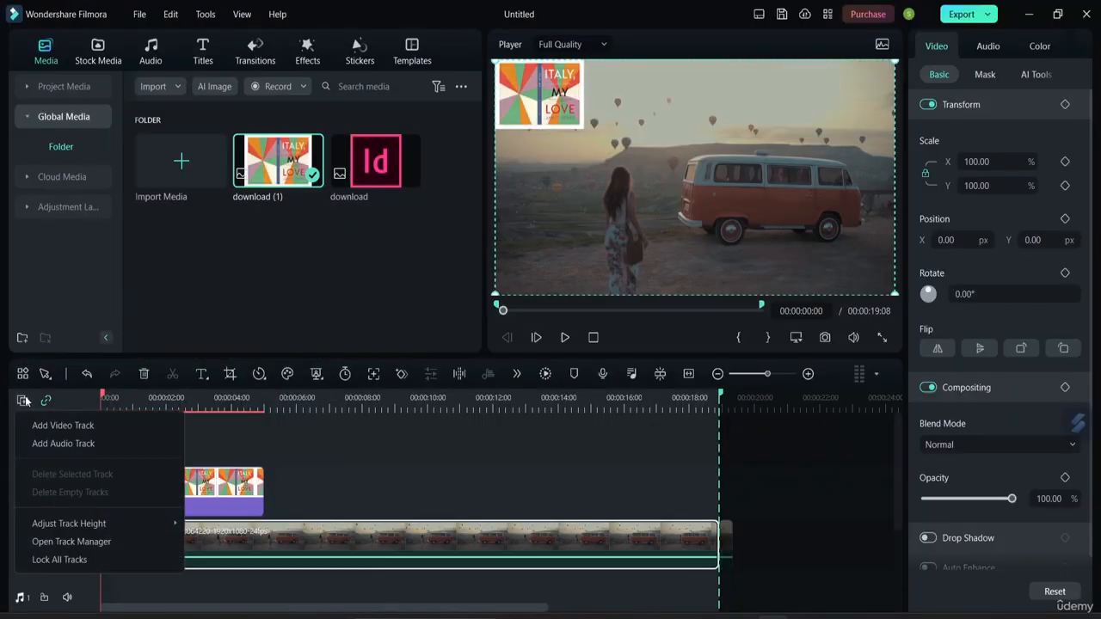
{"action": "left_click", "coordinate": [88, 444]}
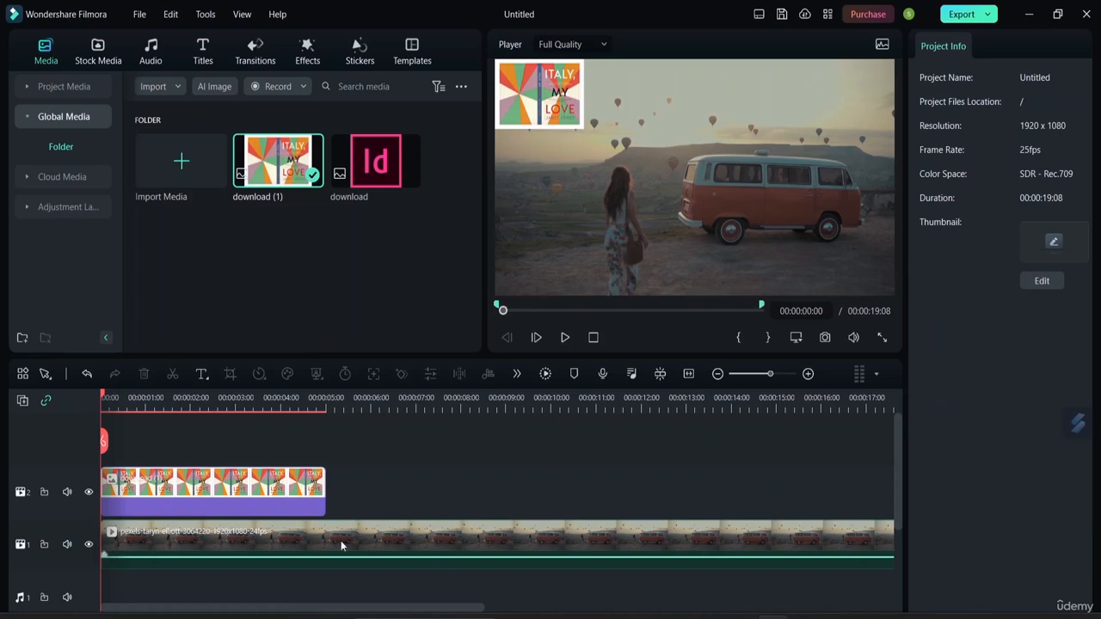
Delete the download (1) image clip from video track 2.
{"action": "left_click", "coordinate": [255, 489]}
{"action": "right_click", "coordinate": [255, 489]}
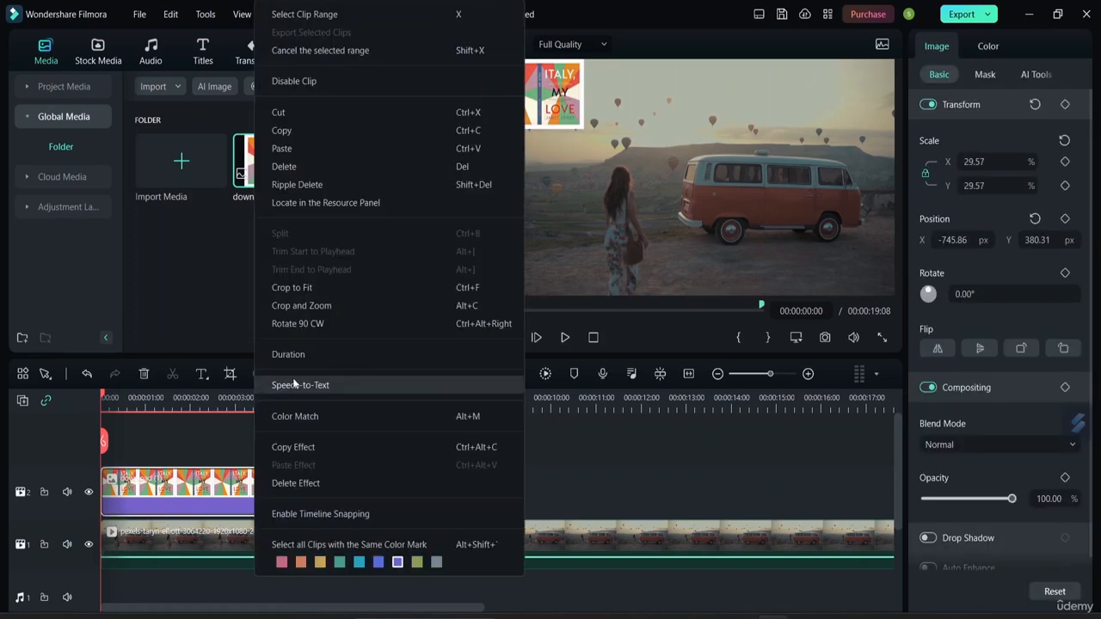
{"action": "left_click", "coordinate": [284, 166]}
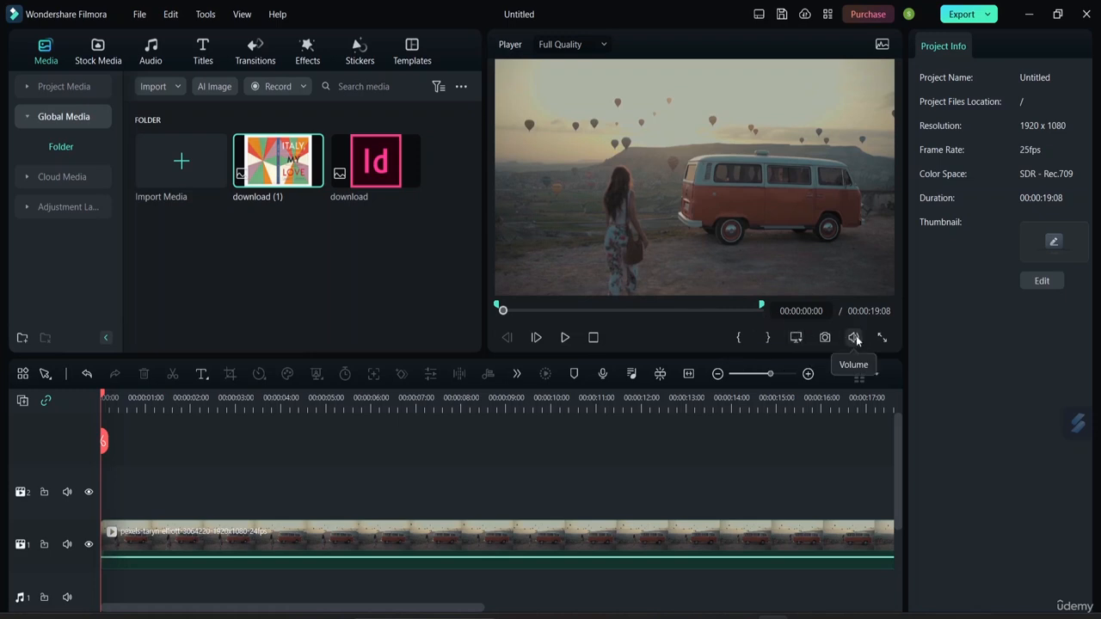
Examine the player's preview quality and display settings, including the available zoom levels.
{"action": "mouse_move", "coordinate": [856, 339]}
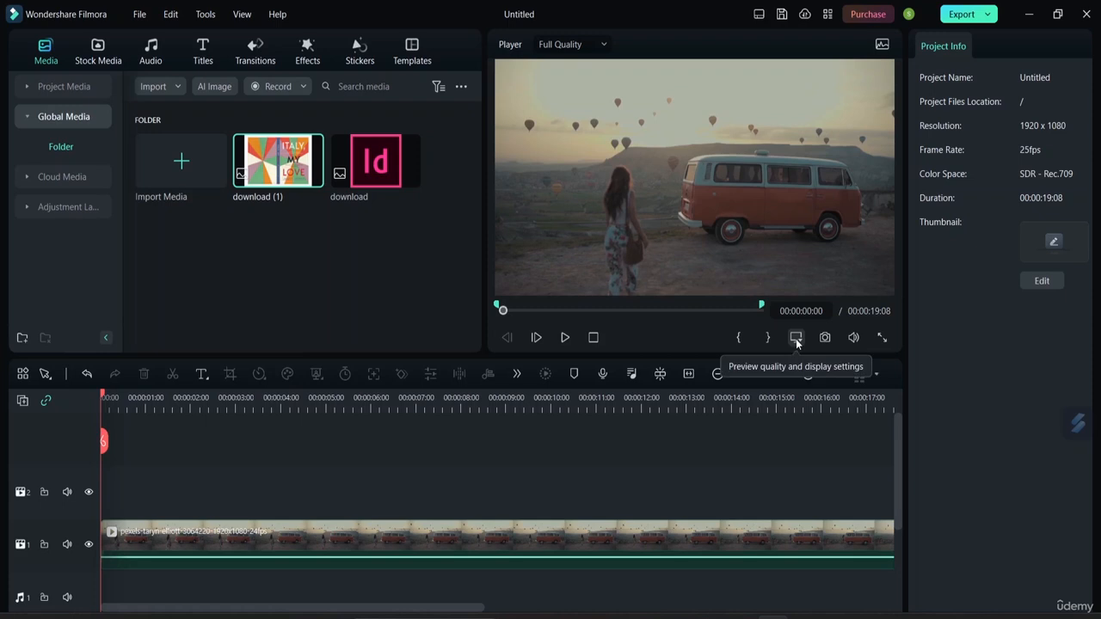
{"action": "left_click", "coordinate": [796, 338]}
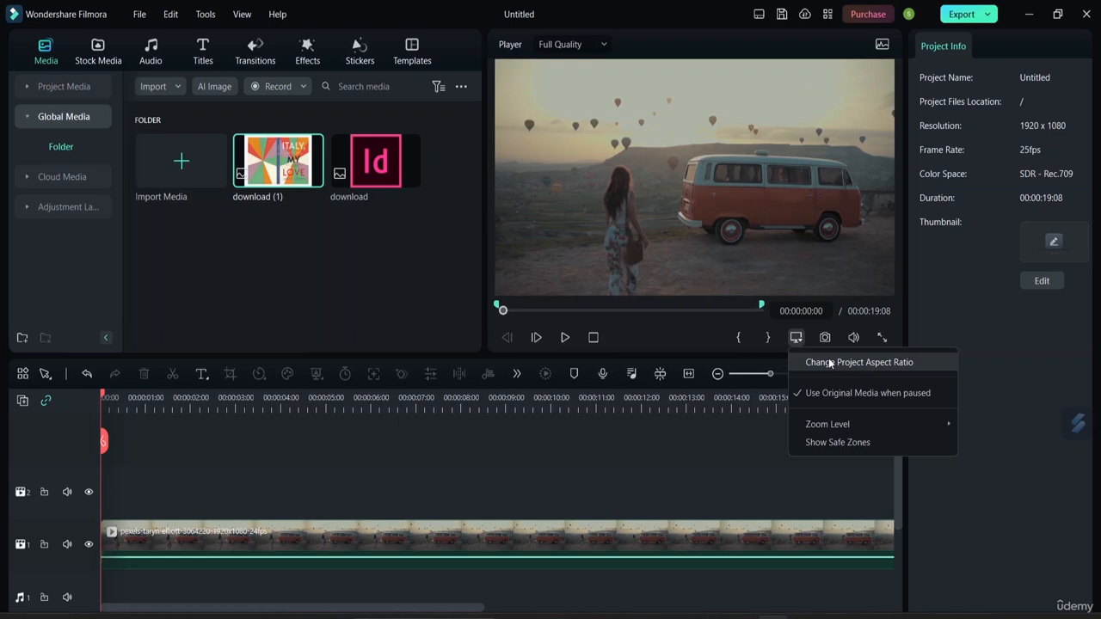
{"action": "mouse_move", "coordinate": [835, 425]}
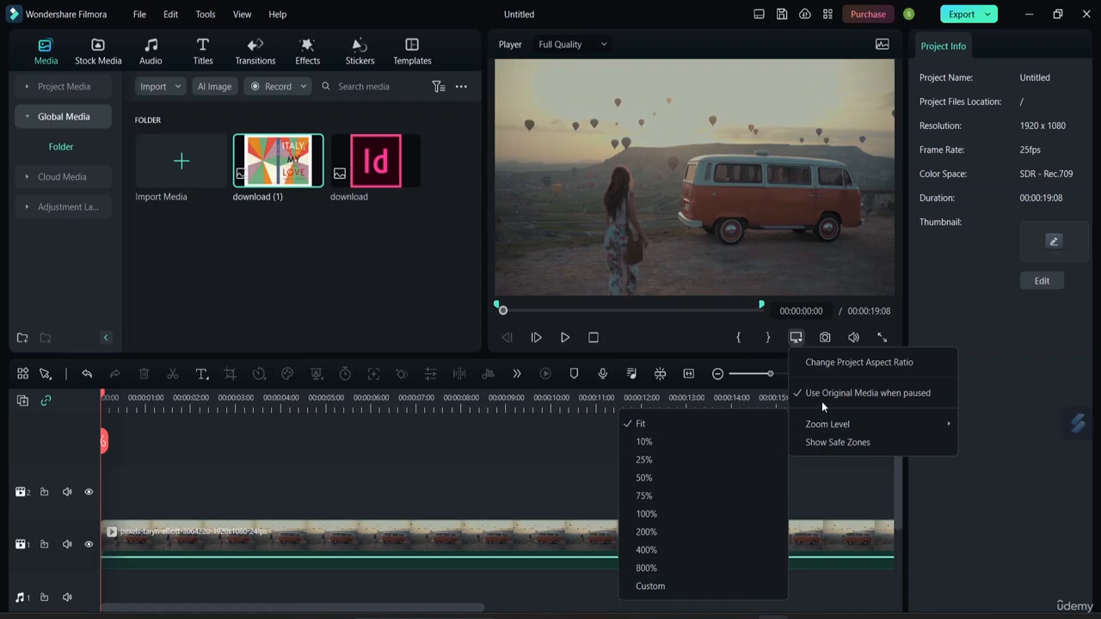
Review the aspect ratio and resolution choices in the project settings, then close them without making changes.
{"action": "left_click", "coordinate": [857, 364]}
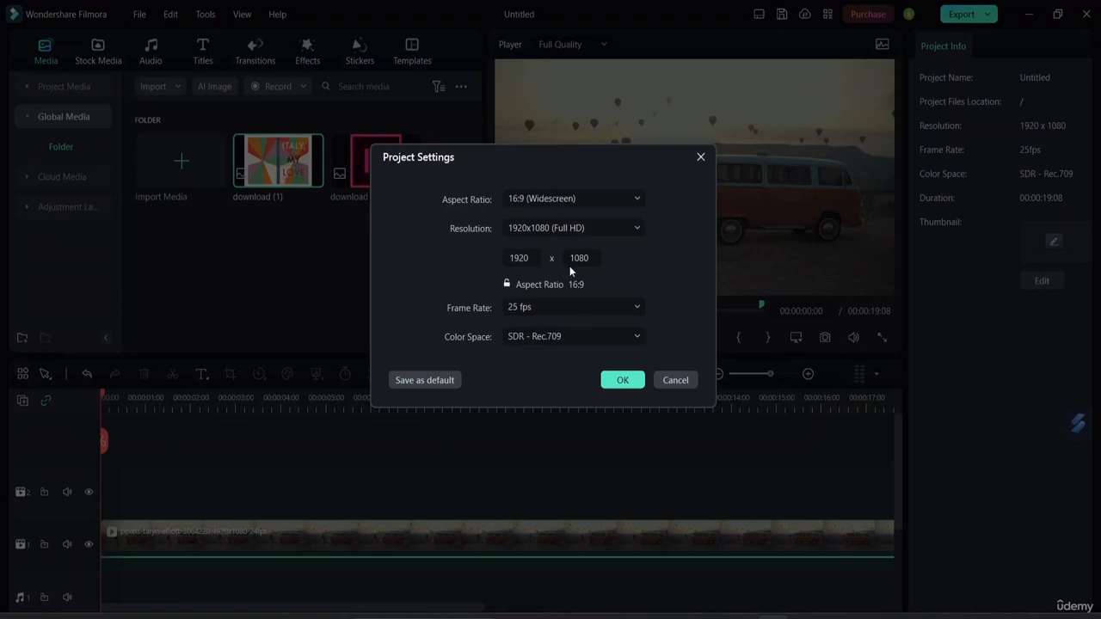
{"action": "left_click", "coordinate": [625, 196]}
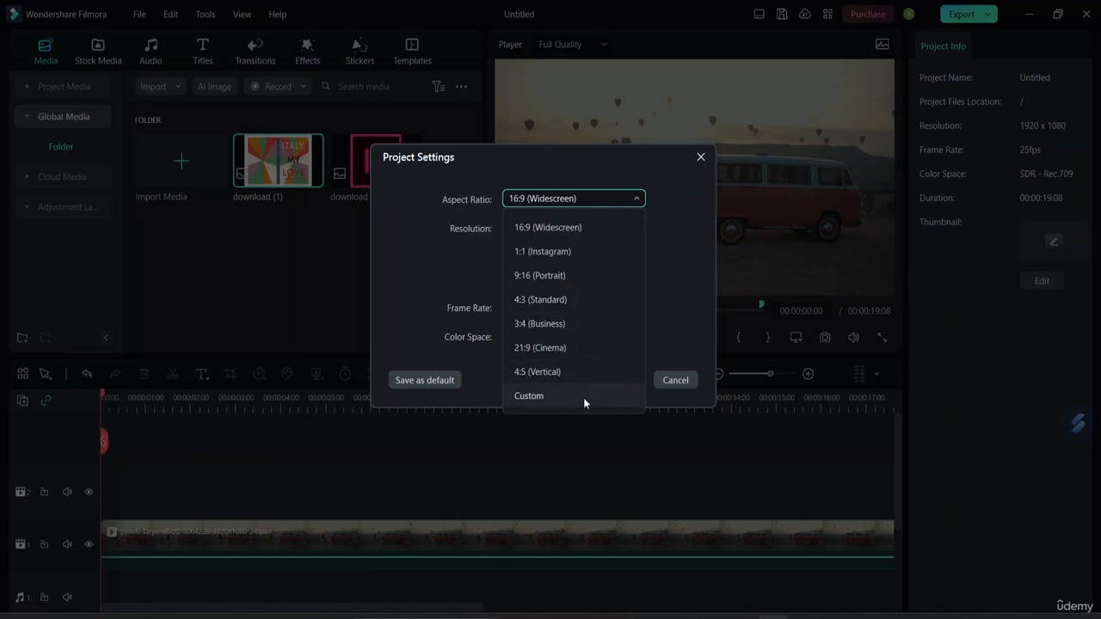
{"action": "left_click", "coordinate": [679, 211]}
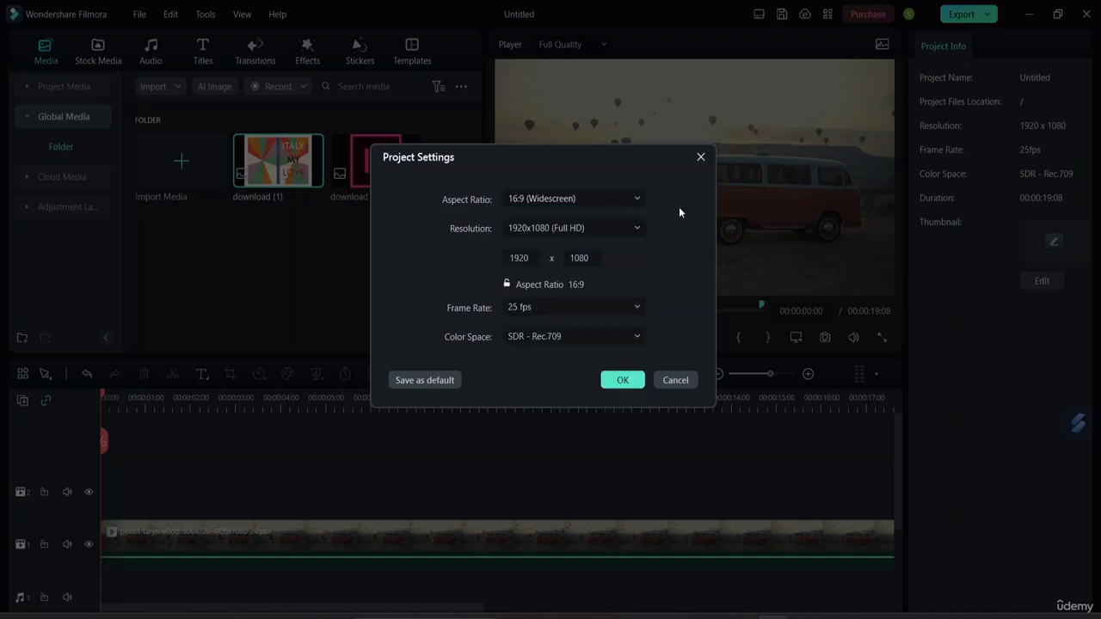
{"action": "left_click", "coordinate": [632, 228]}
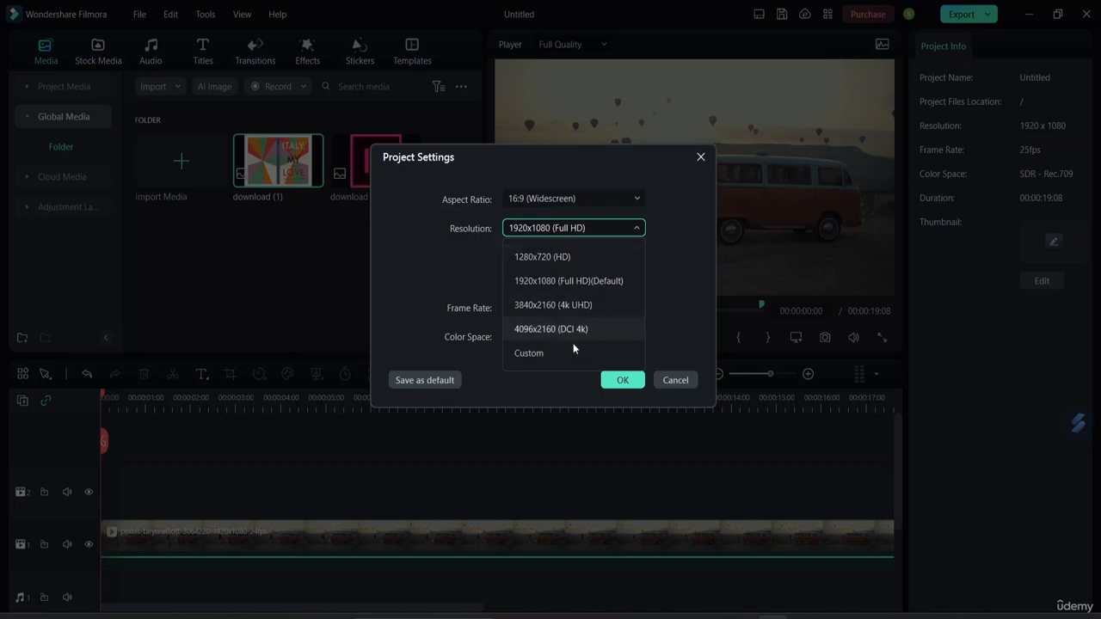
{"action": "left_click", "coordinate": [681, 378]}
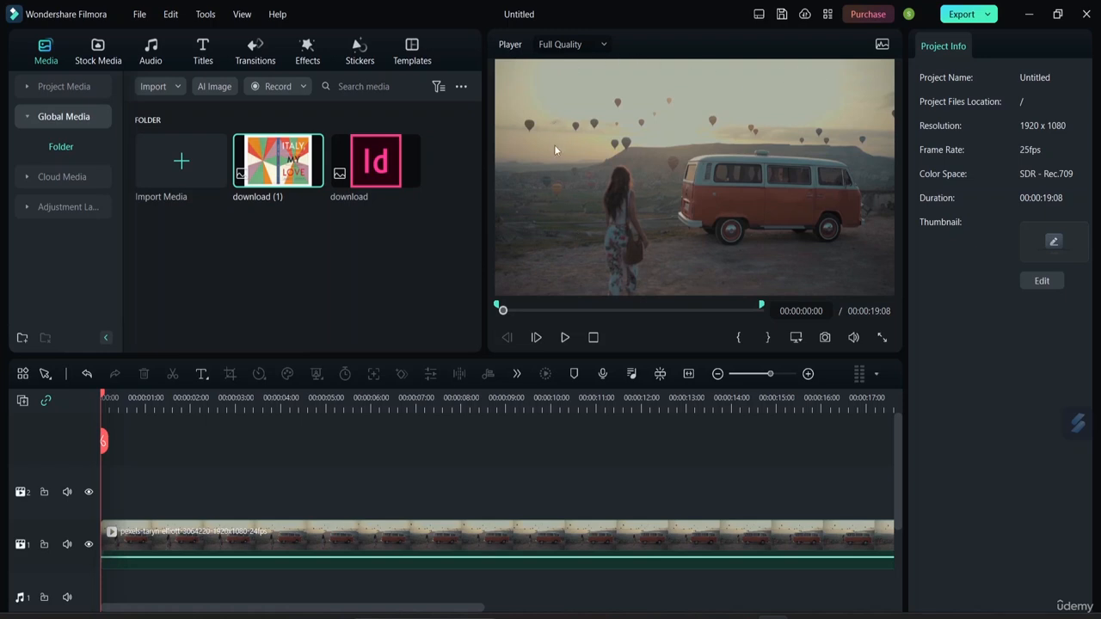
Review the player's playback quality options and select Full Quality.
{"action": "left_click", "coordinate": [595, 45]}
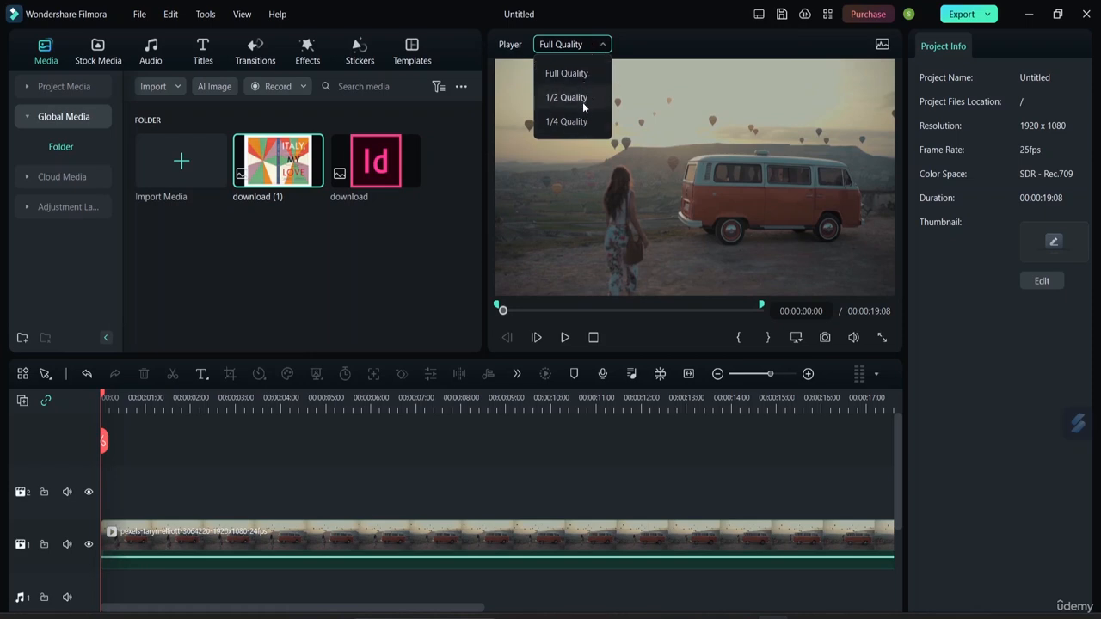
{"action": "left_click", "coordinate": [638, 35]}
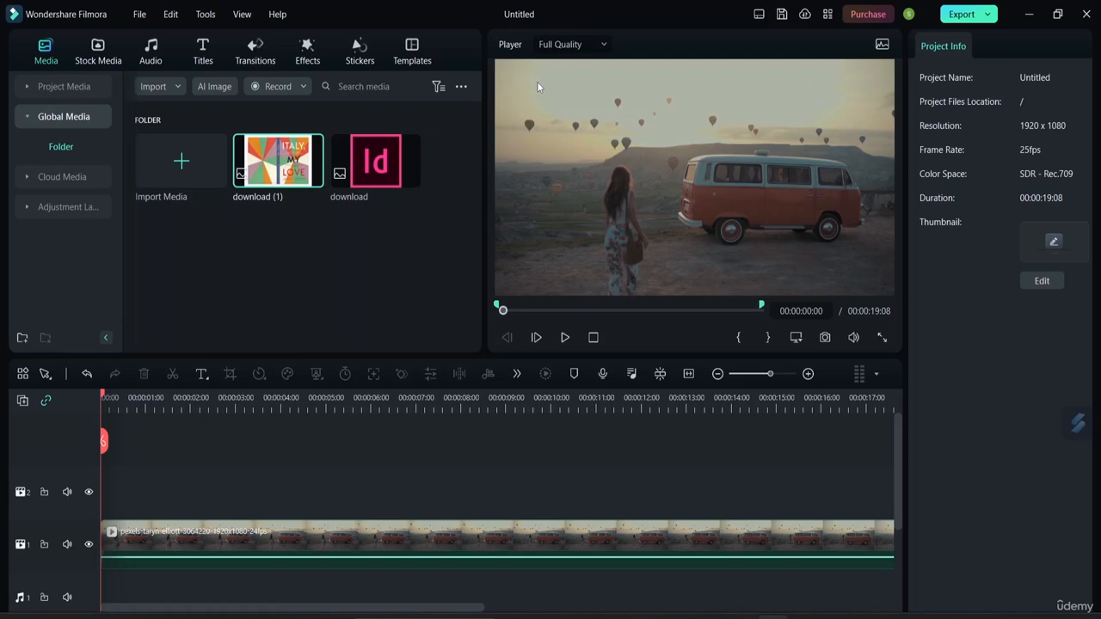
{"action": "left_click", "coordinate": [589, 44]}
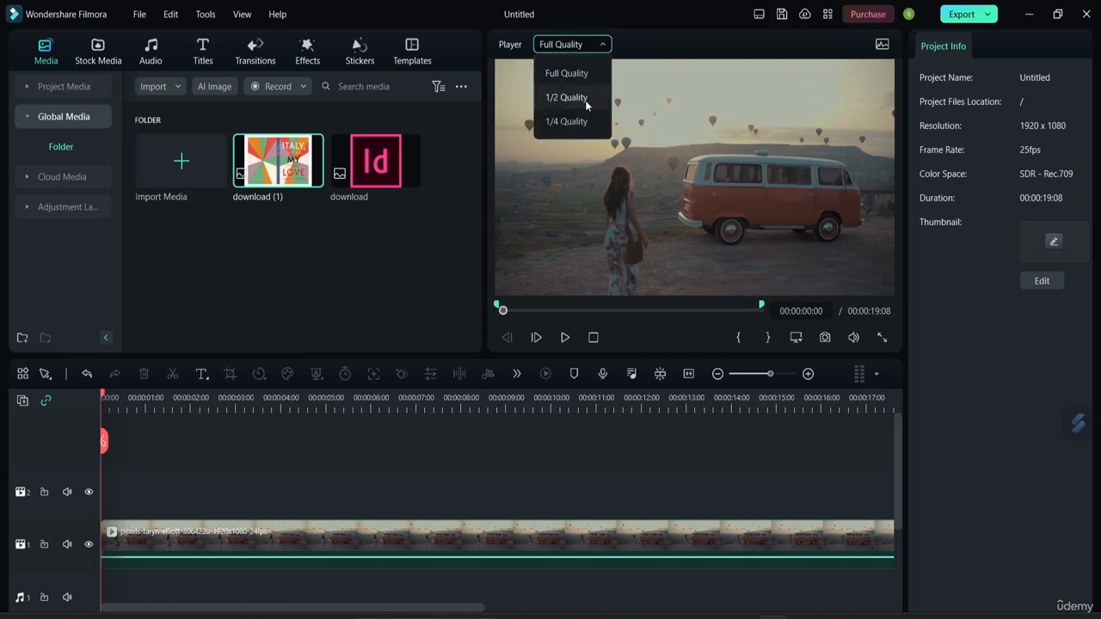
{"action": "left_click", "coordinate": [566, 73]}
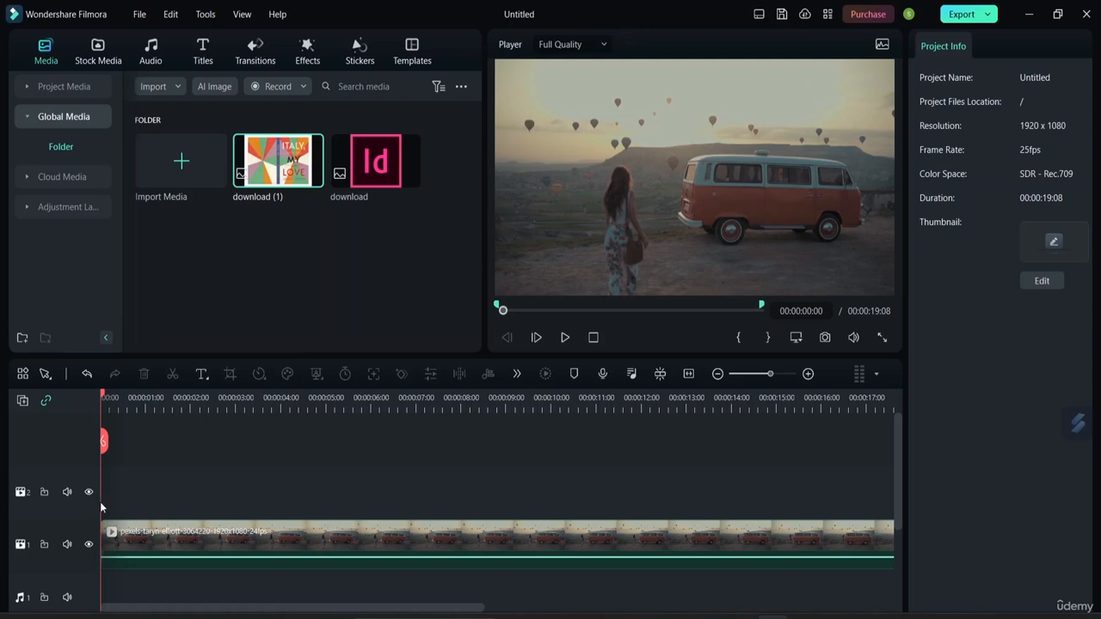
Play the video from the start to about 9 seconds, pause it, and check the lower playback quality options.
{"action": "left_click", "coordinate": [564, 337]}
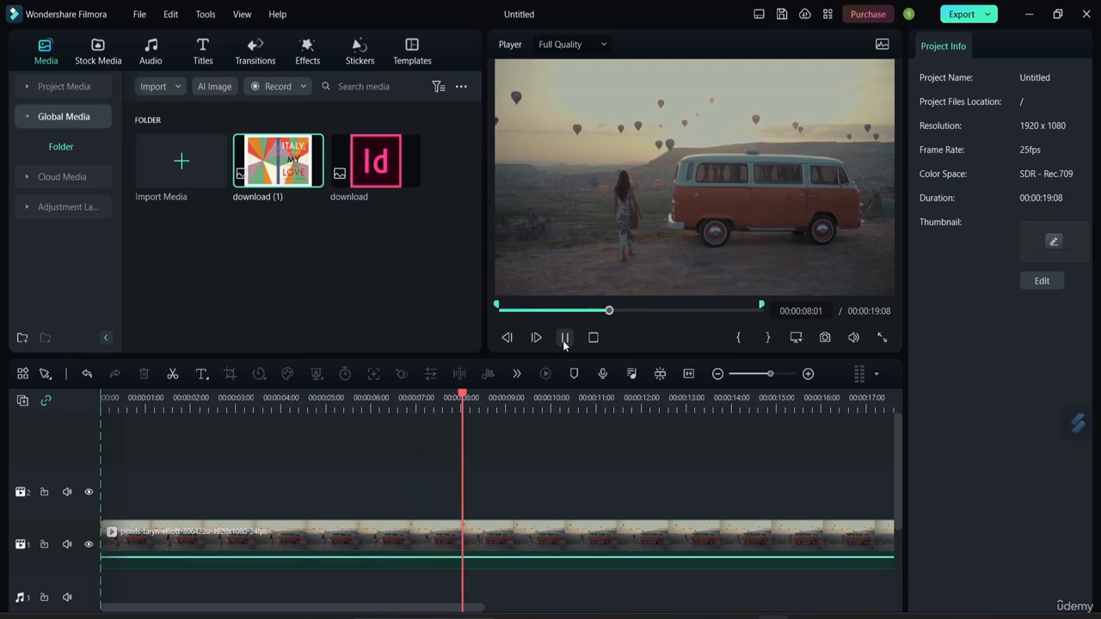
{"action": "left_click", "coordinate": [564, 341]}
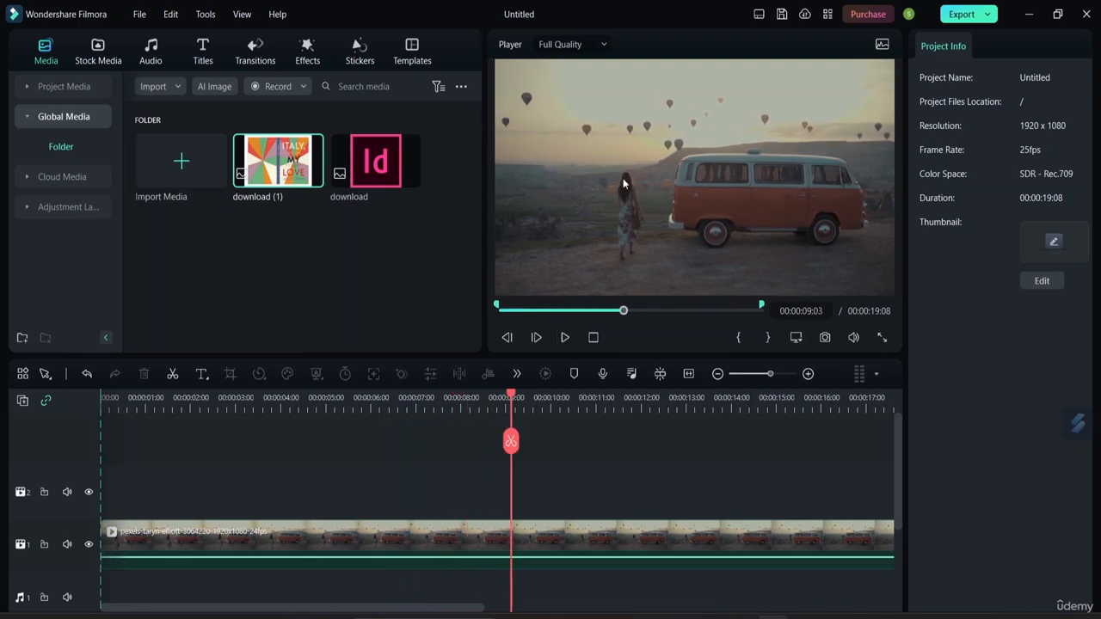
{"action": "left_click", "coordinate": [602, 48]}
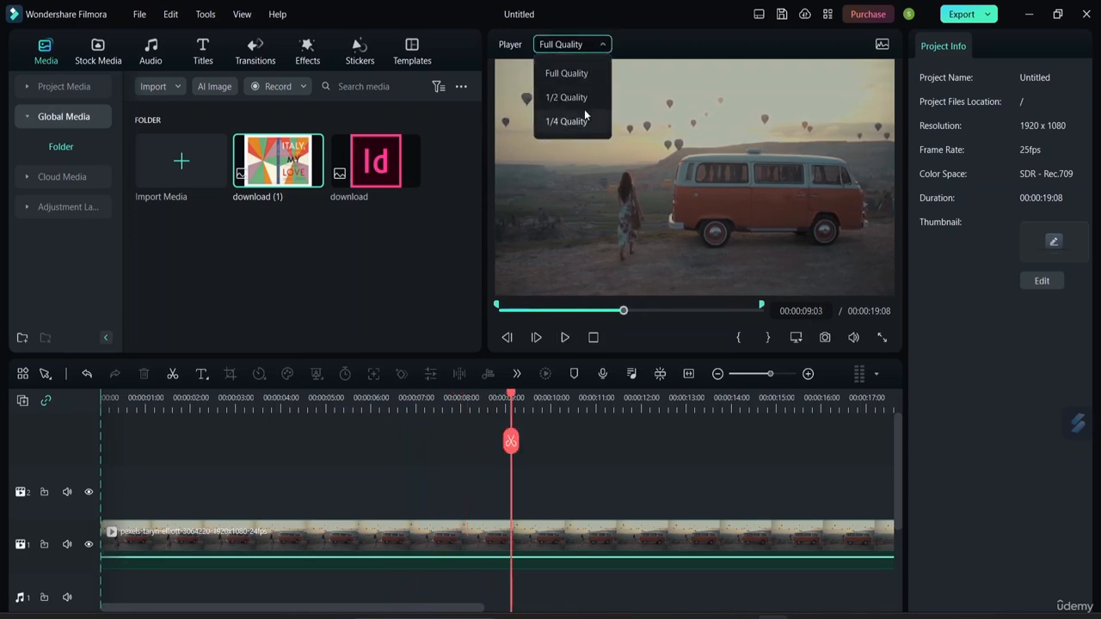
{"action": "left_click", "coordinate": [617, 52]}
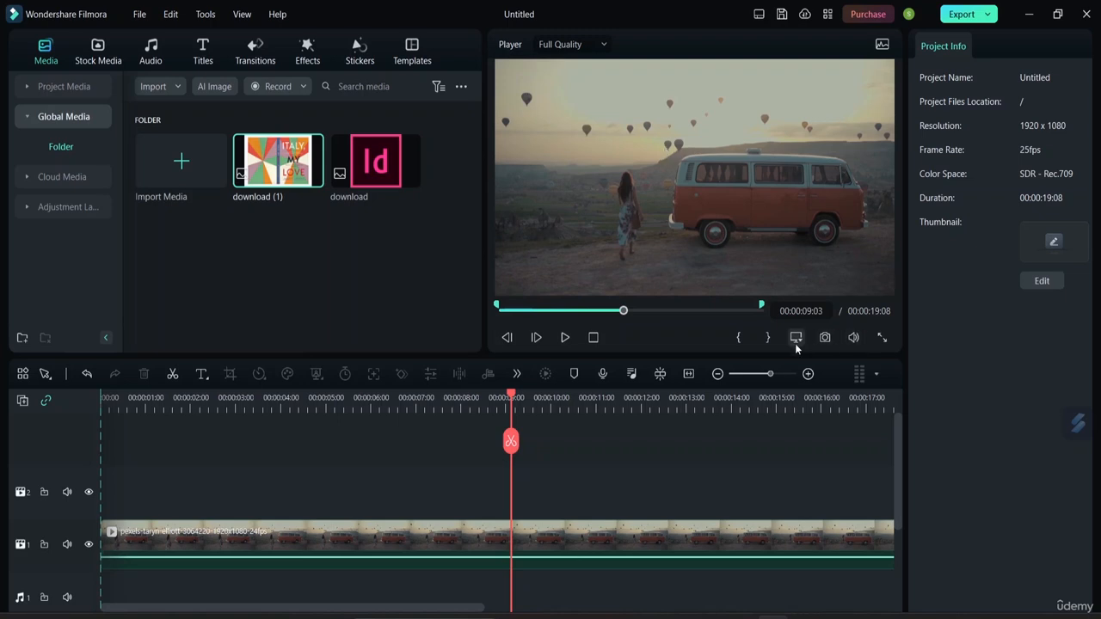
Preview the video in full screen, return to the normal editing view, and deselect the video clip.
{"action": "left_click", "coordinate": [883, 339]}
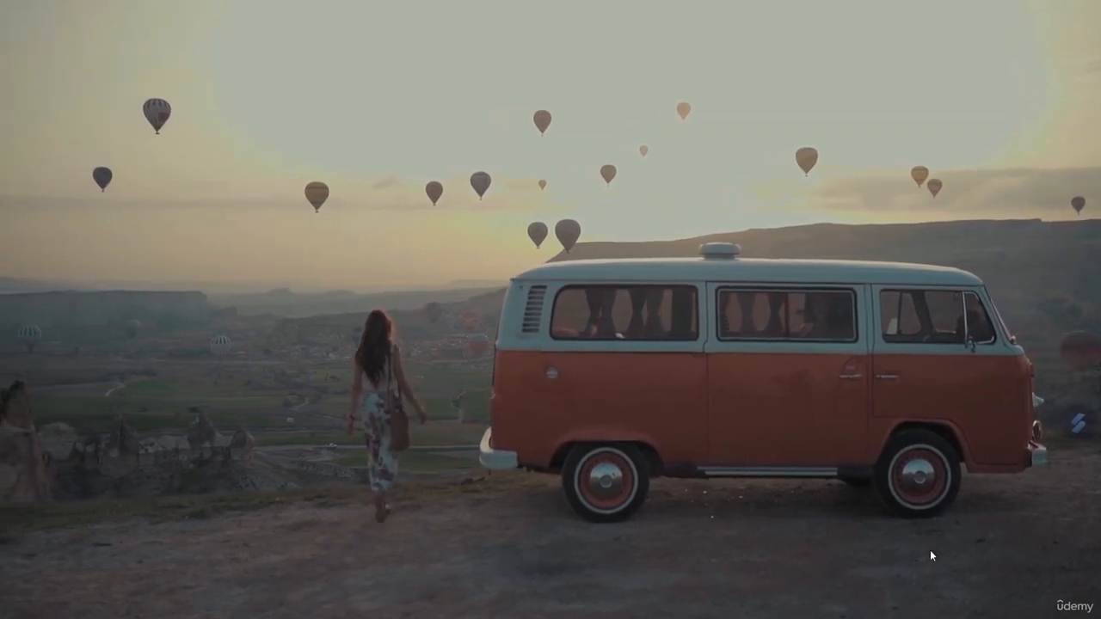
{"action": "mouse_move", "coordinate": [927, 552]}
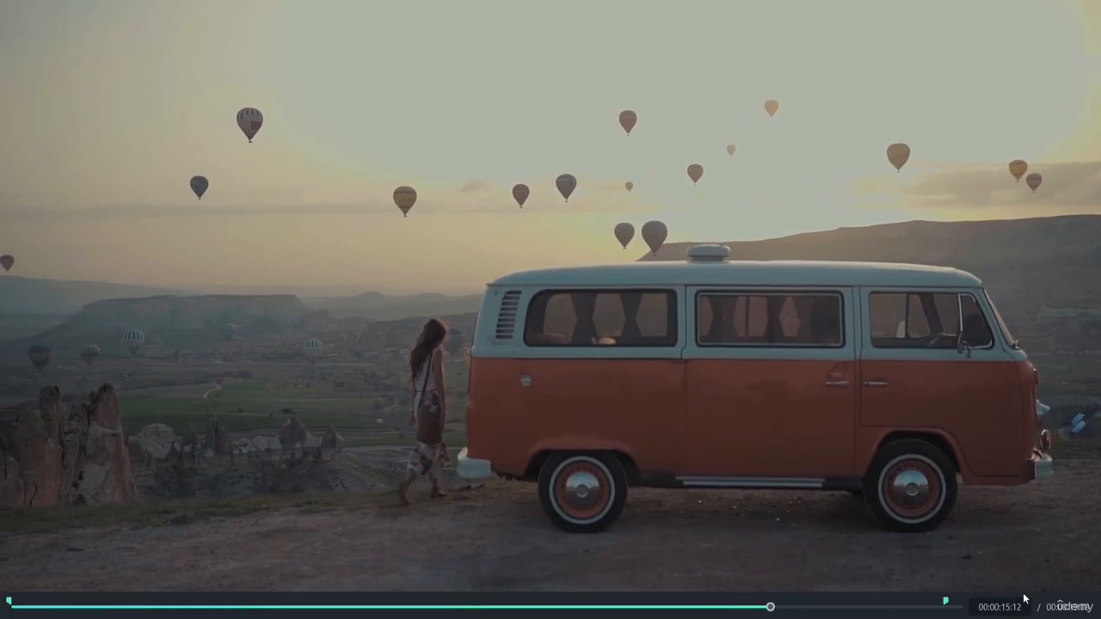
{"action": "key", "text": "Escape"}
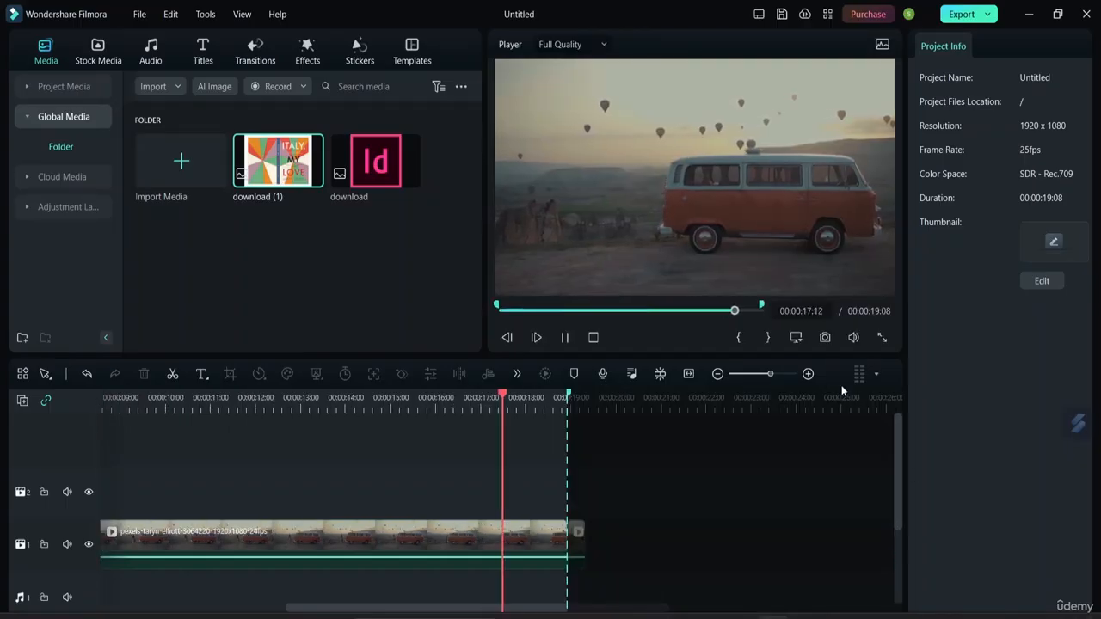
{"action": "left_click", "coordinate": [809, 277]}
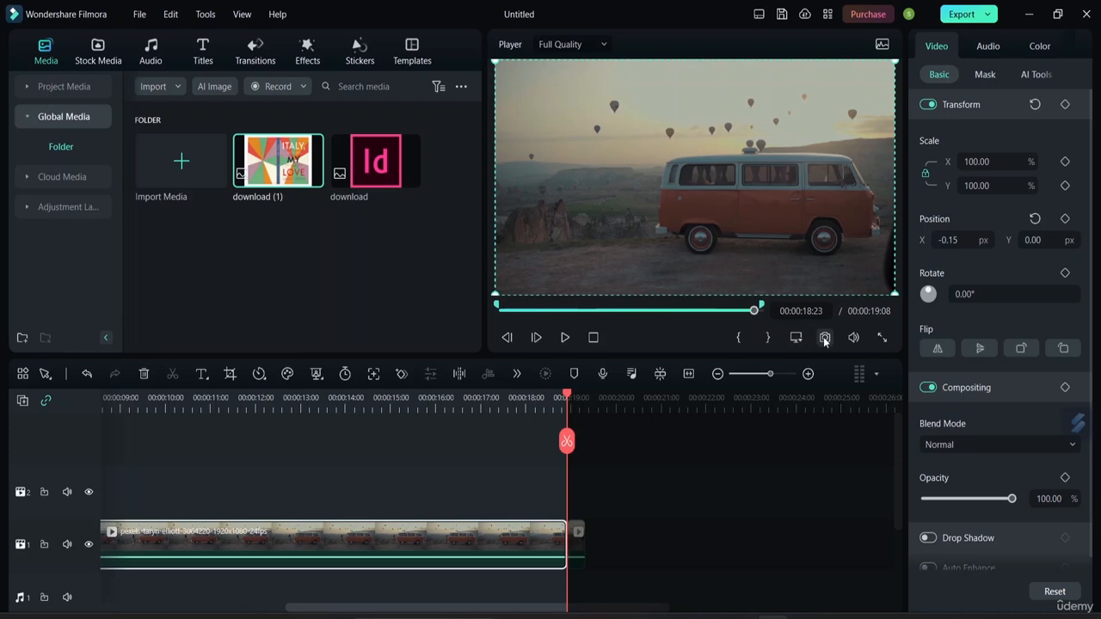
{"action": "left_click", "coordinate": [497, 460]}
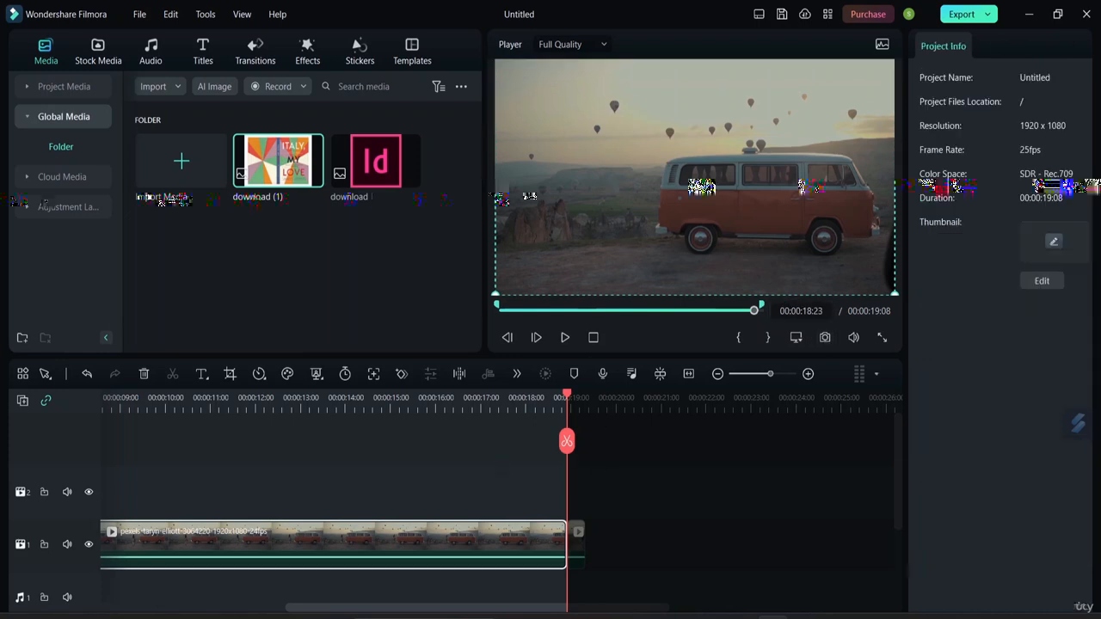
Play the video from the start and save a snapshot of the frame at 00:00:02:07 in PNG format.
{"action": "left_click", "coordinate": [562, 339]}
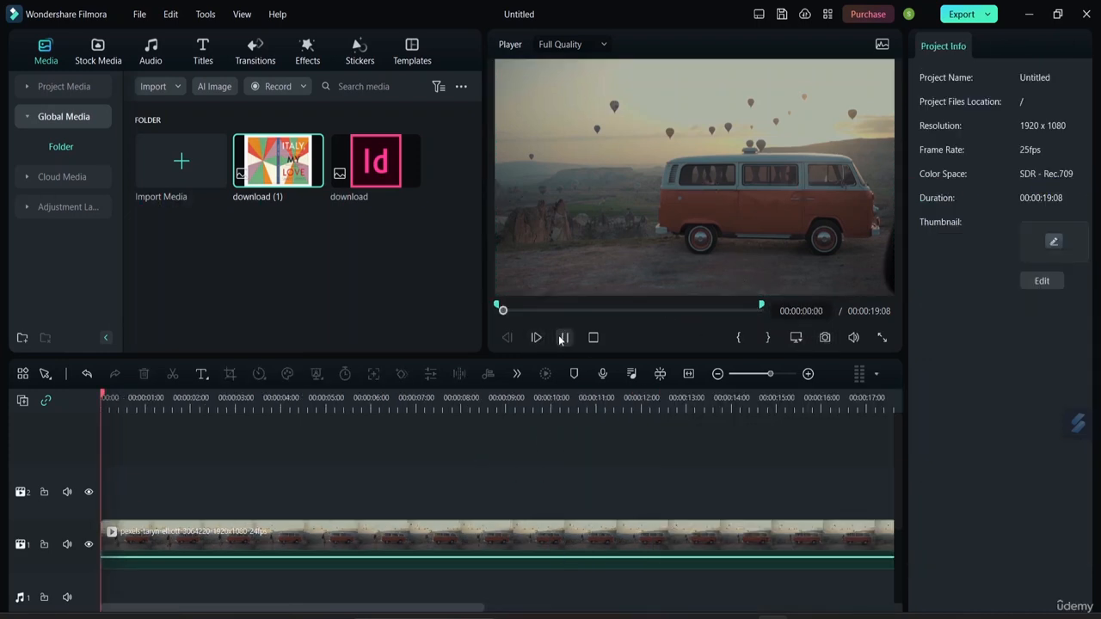
{"action": "left_click", "coordinate": [824, 338]}
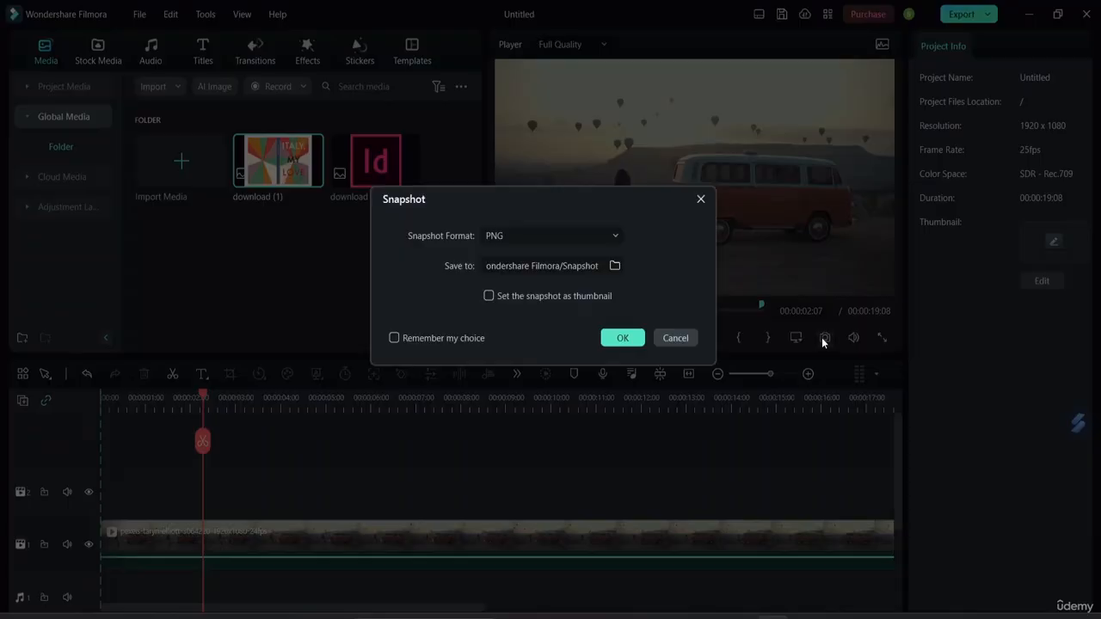
{"action": "left_click", "coordinate": [588, 269]}
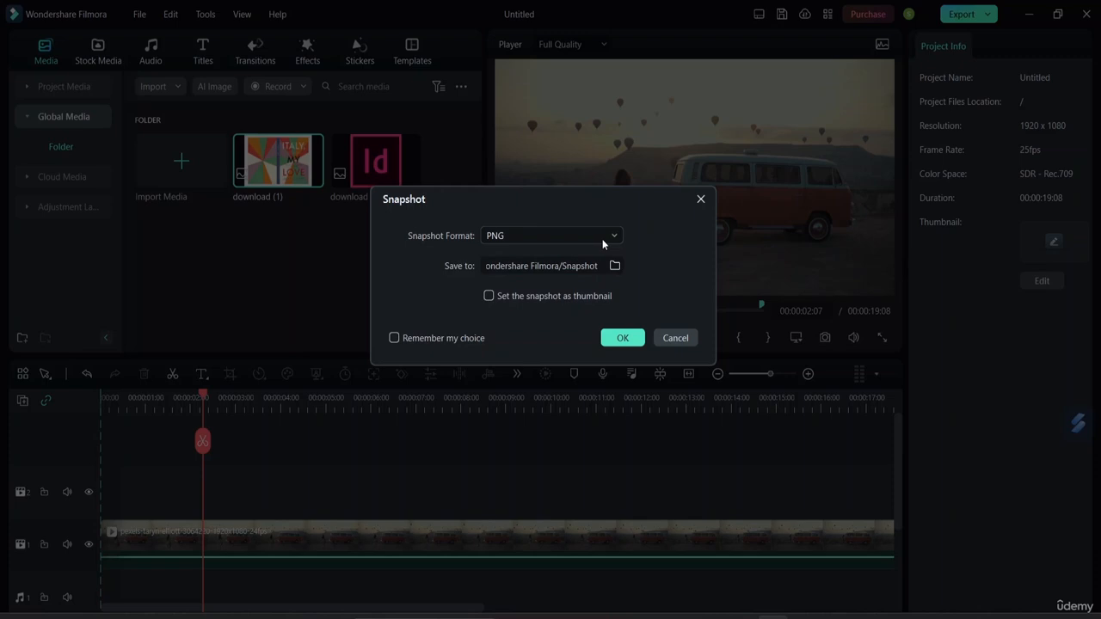
{"action": "left_click", "coordinate": [602, 244]}
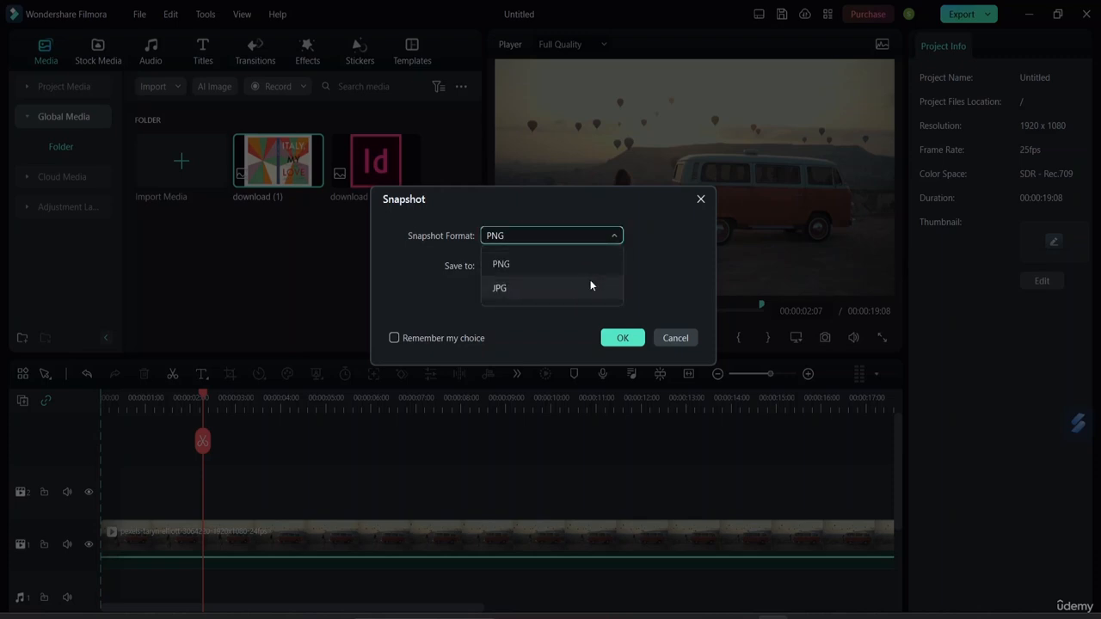
{"action": "left_click", "coordinate": [600, 266]}
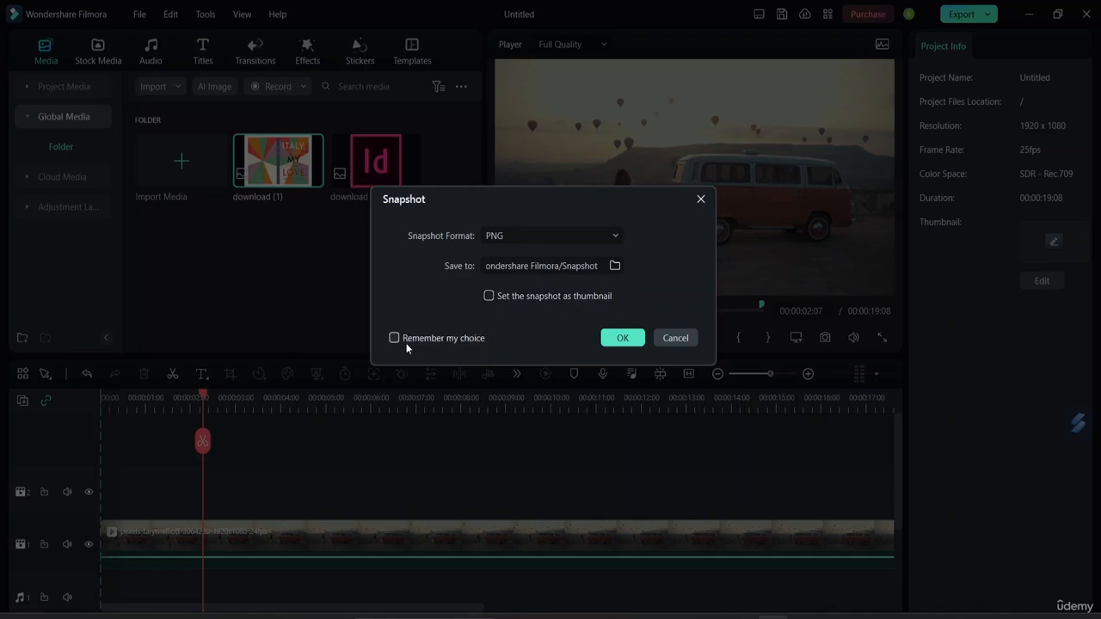
{"action": "left_click", "coordinate": [599, 239]}
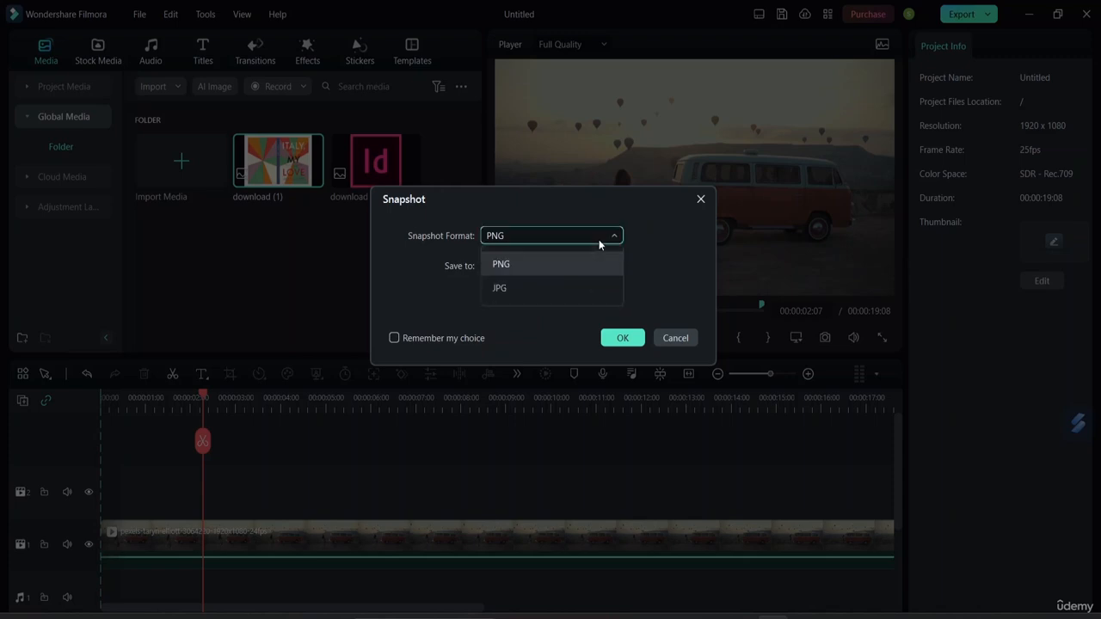
{"action": "left_click", "coordinate": [542, 267]}
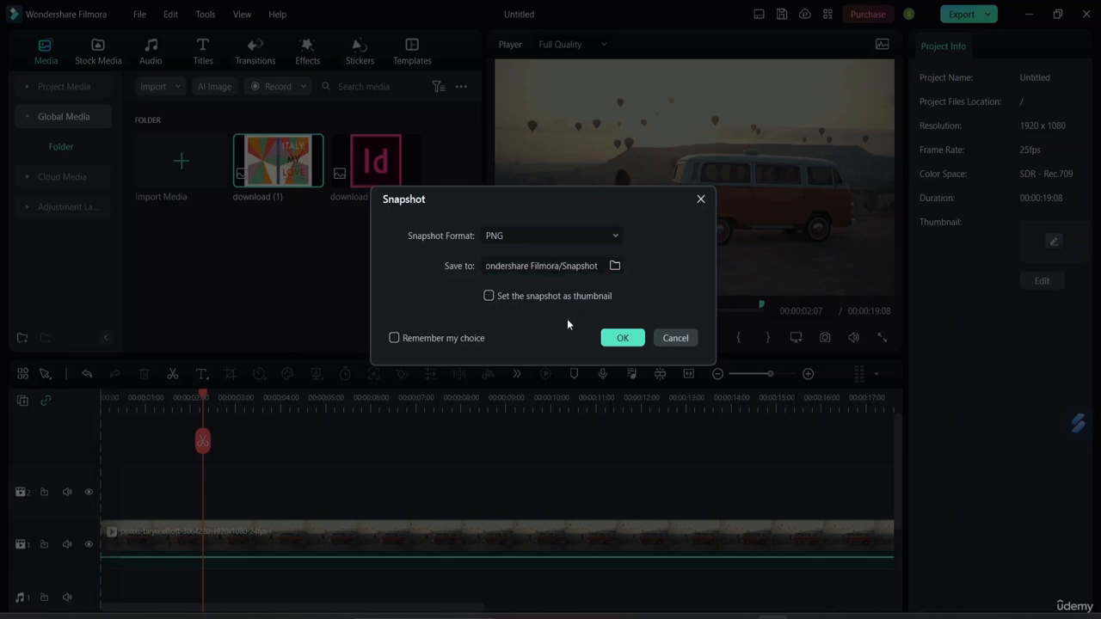
{"action": "left_click", "coordinate": [606, 343]}
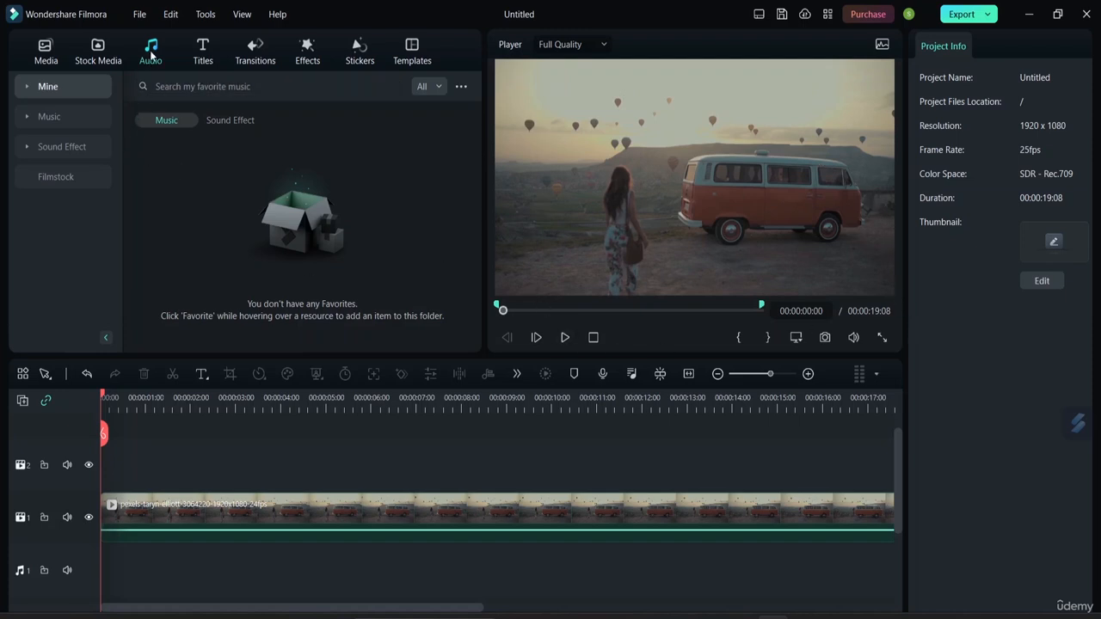
Add the trending music Blue city lights to audio track 1 at the timeline start, play about 8 seconds, and return to the start.
{"action": "left_click", "coordinate": [79, 120]}
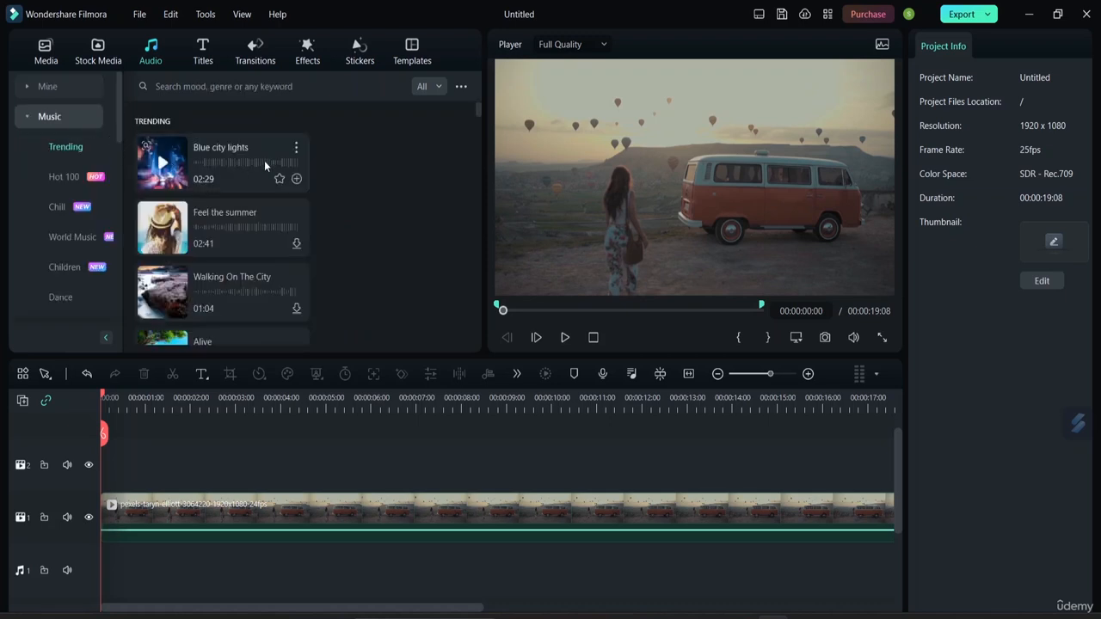
{"action": "left_click_drag", "start_coordinate": [235, 160], "coordinate": [110, 563]}
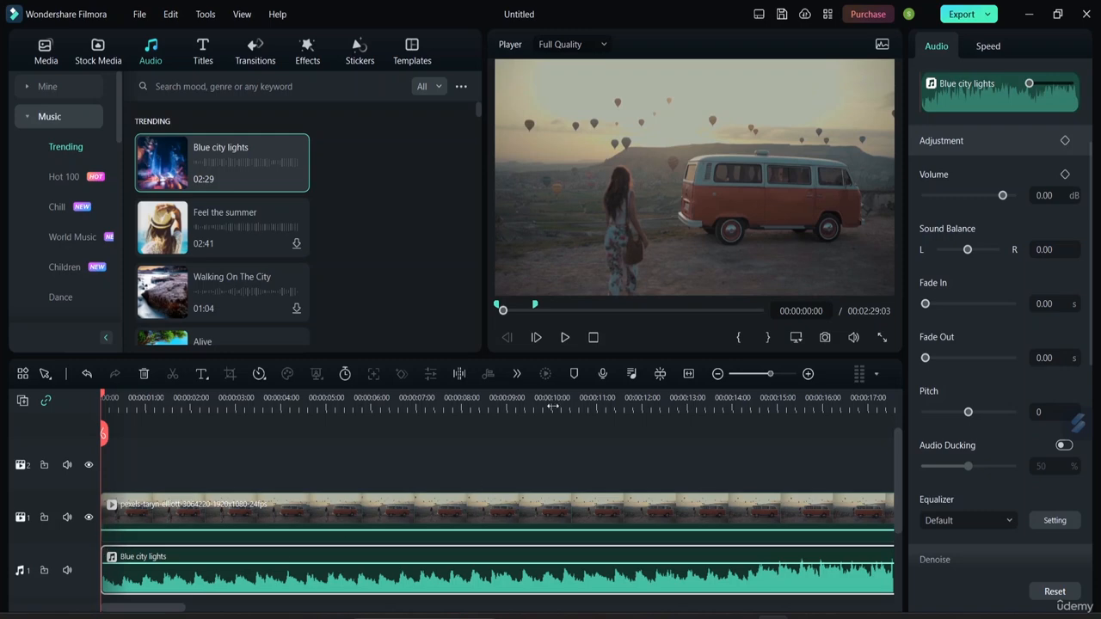
{"action": "left_click", "coordinate": [566, 339]}
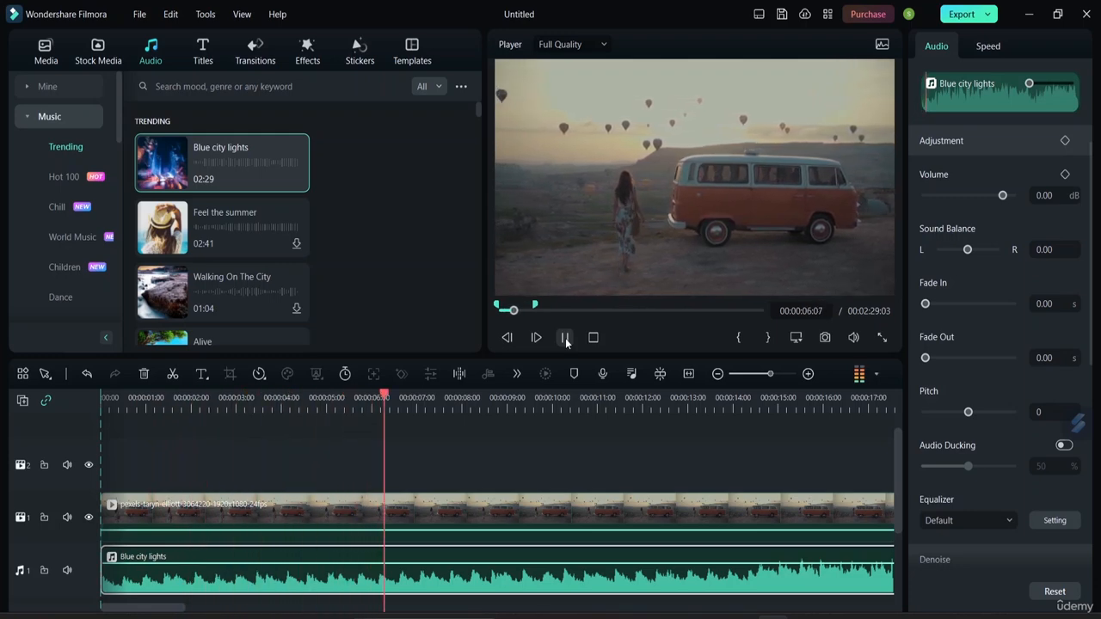
{"action": "left_click", "coordinate": [565, 338]}
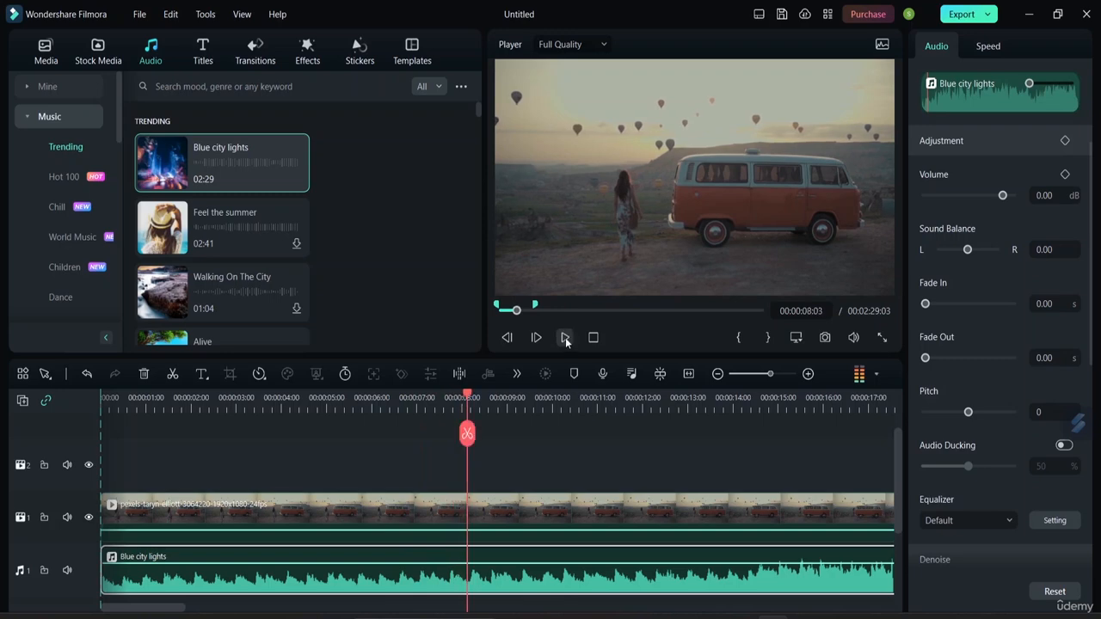
{"action": "left_click_drag", "start_coordinate": [467, 434], "coordinate": [65, 416]}
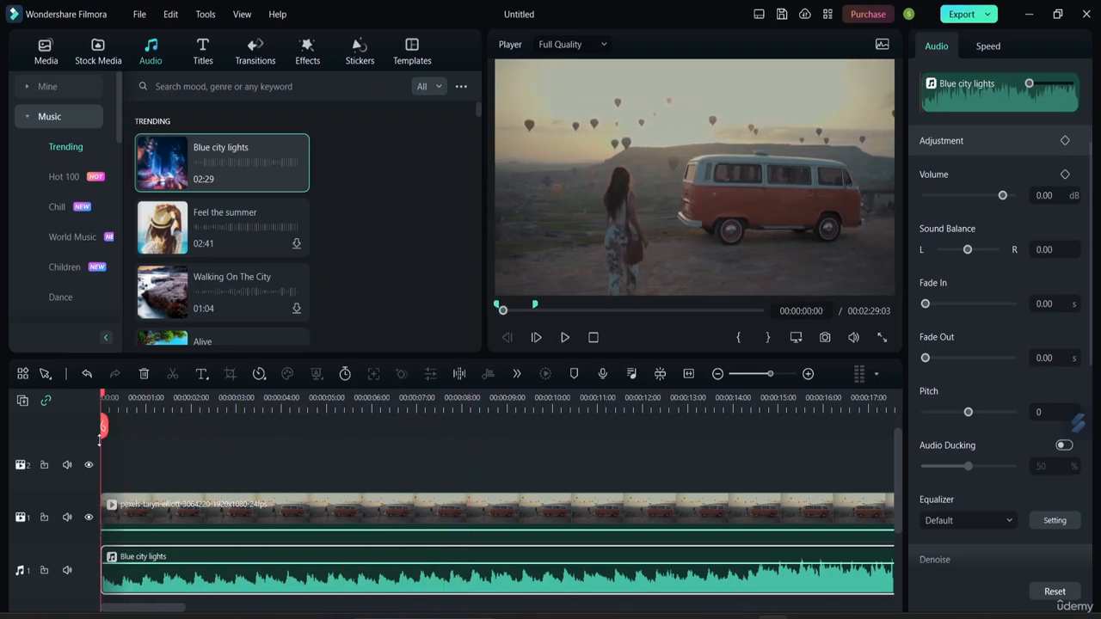
Show the audio meter and play the project from the start to 00:00:08:10 to check the sound levels.
{"action": "left_click", "coordinate": [874, 376]}
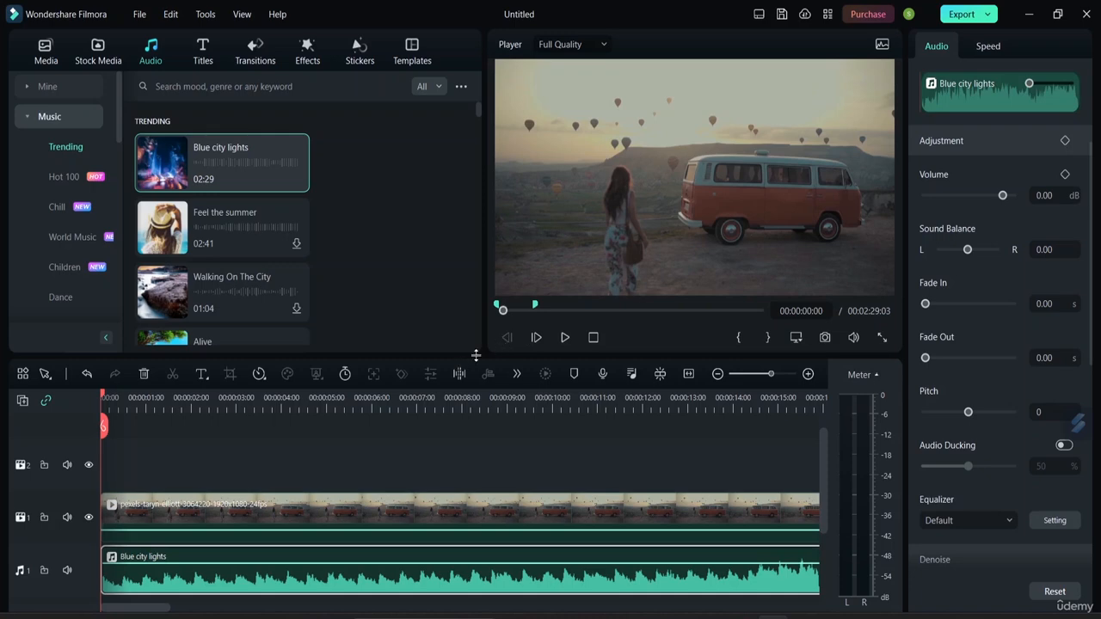
{"action": "left_click", "coordinate": [565, 338]}
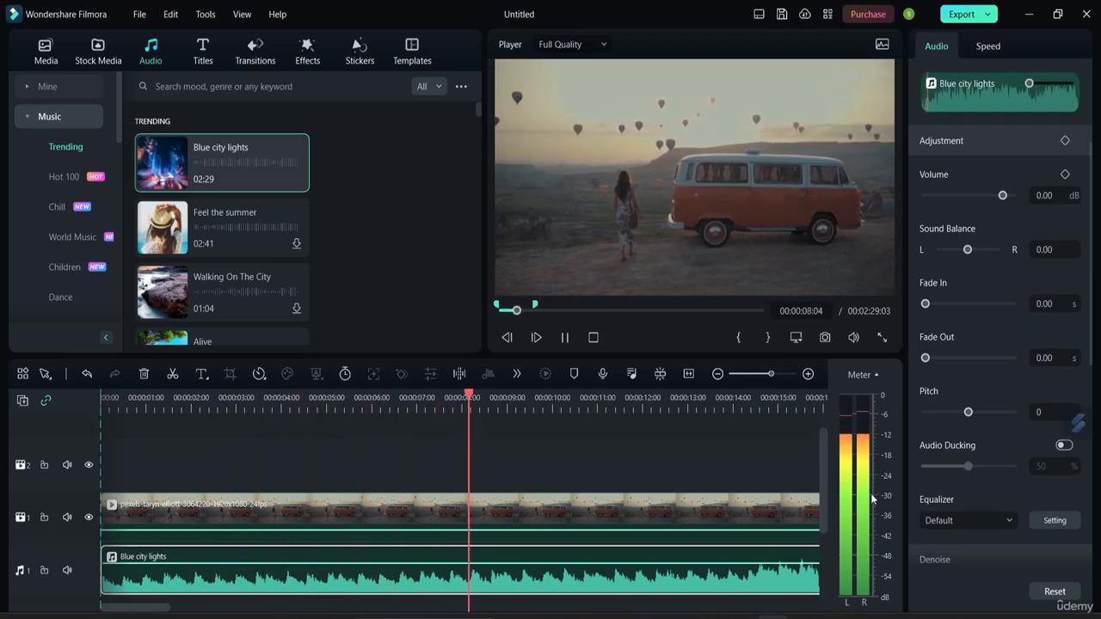
{"action": "key", "text": "space"}
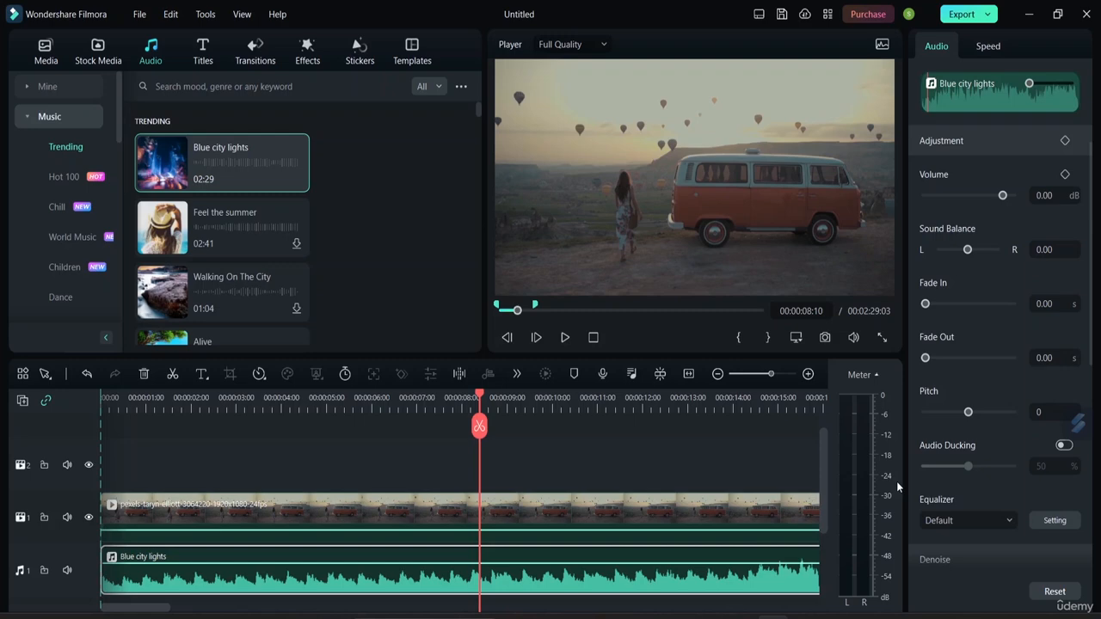
Lower the player's volume slightly and replay the project from the start to 00:00:14:14.
{"action": "mouse_move", "coordinate": [853, 337]}
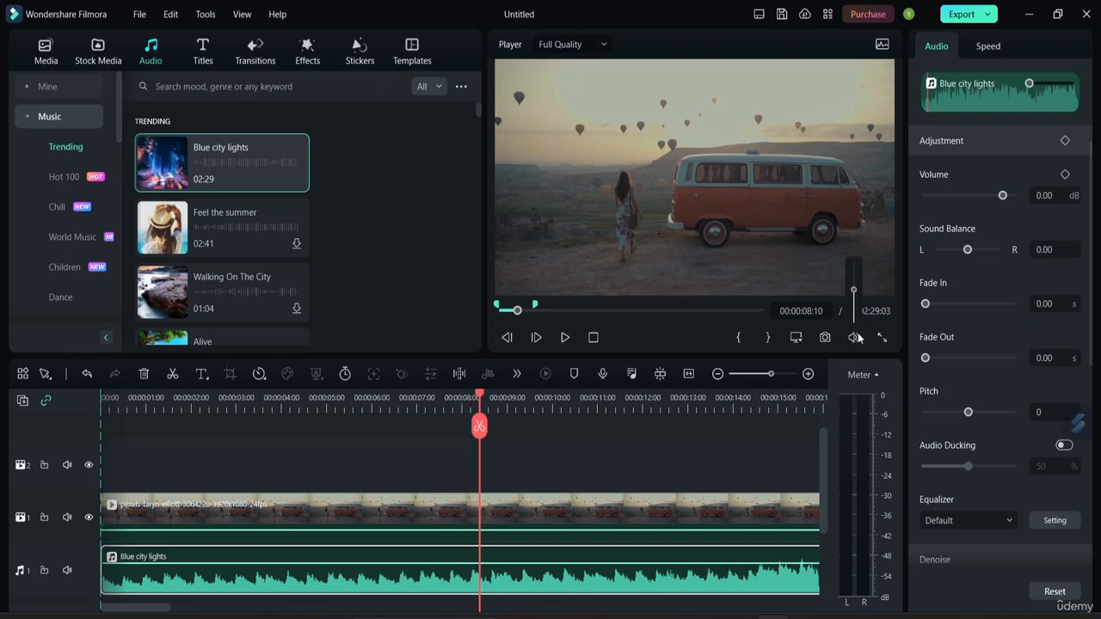
{"action": "left_click_drag", "start_coordinate": [854, 293], "coordinate": [853, 305]}
{"action": "left_click_drag", "start_coordinate": [479, 426], "coordinate": [88, 414]}
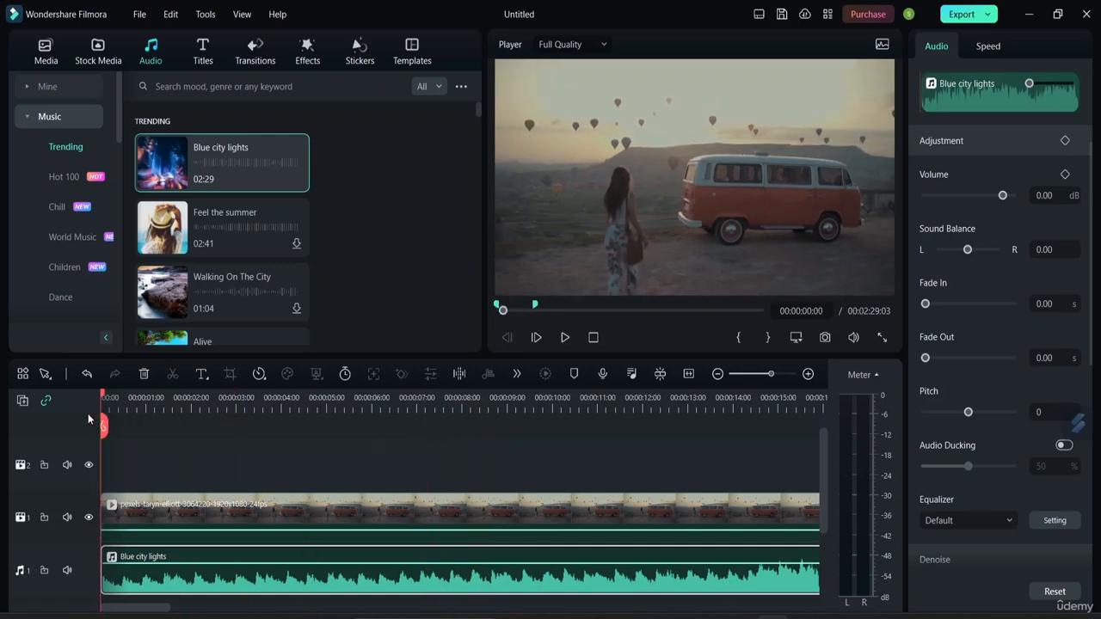
{"action": "left_click", "coordinate": [564, 338]}
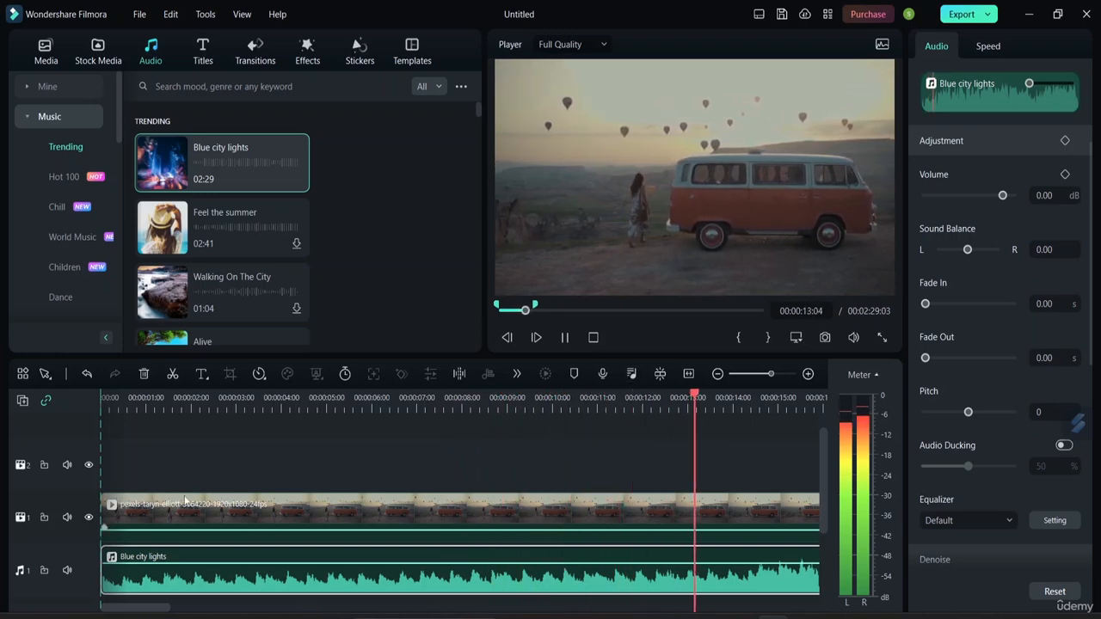
{"action": "left_click", "coordinate": [565, 338]}
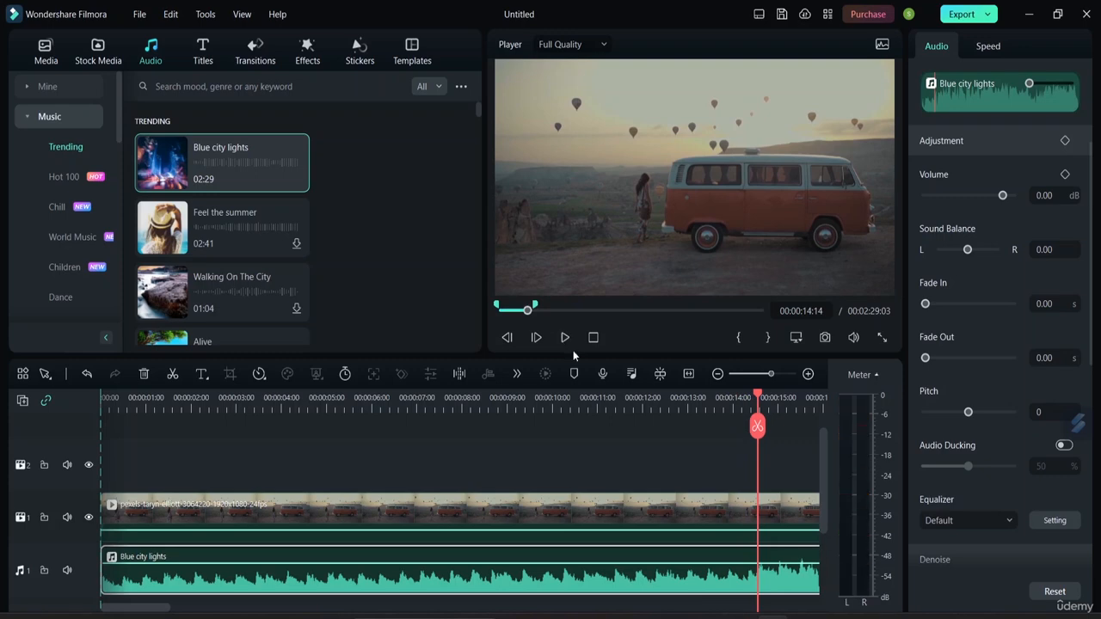
Hide the audio meter and return the playhead to the start of the timeline.
{"action": "left_click", "coordinate": [874, 380]}
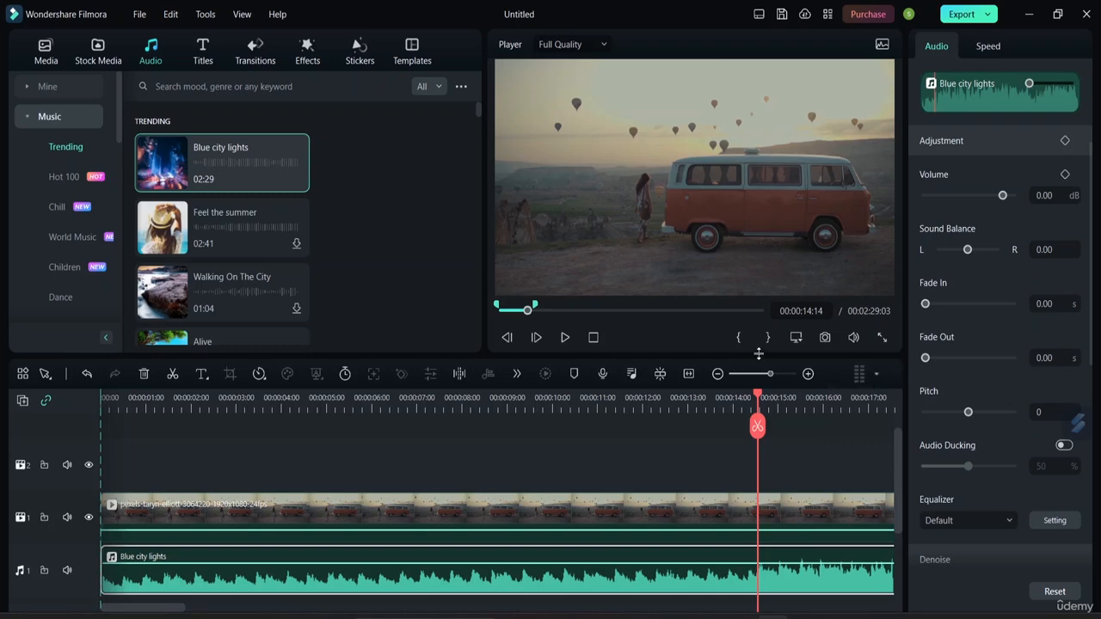
{"action": "mouse_move", "coordinate": [259, 160]}
{"action": "left_click_drag", "start_coordinate": [527, 311], "coordinate": [493, 319]}
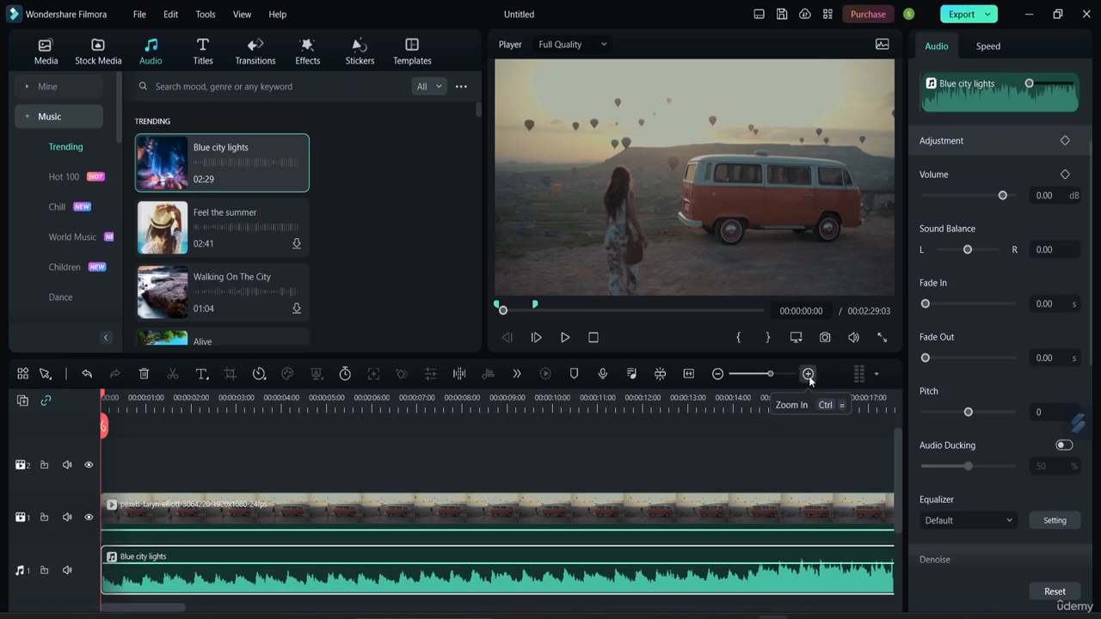
Zoom the timeline to fit all clips, deselect the music clip, and restore the closer timeline view.
{"action": "left_click", "coordinate": [690, 374]}
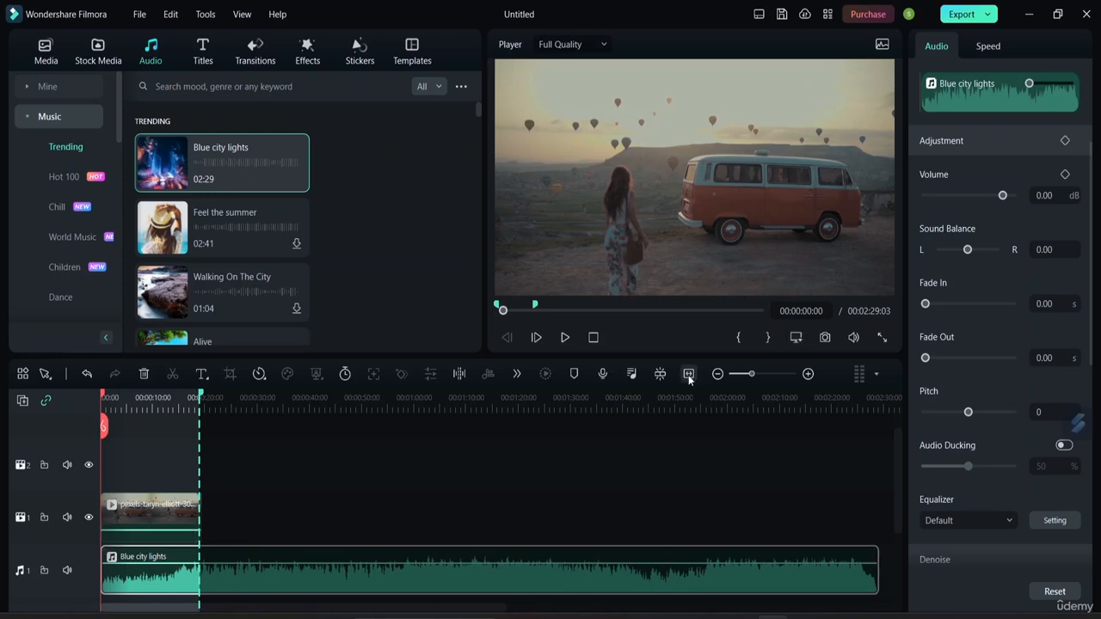
{"action": "left_click", "coordinate": [192, 474]}
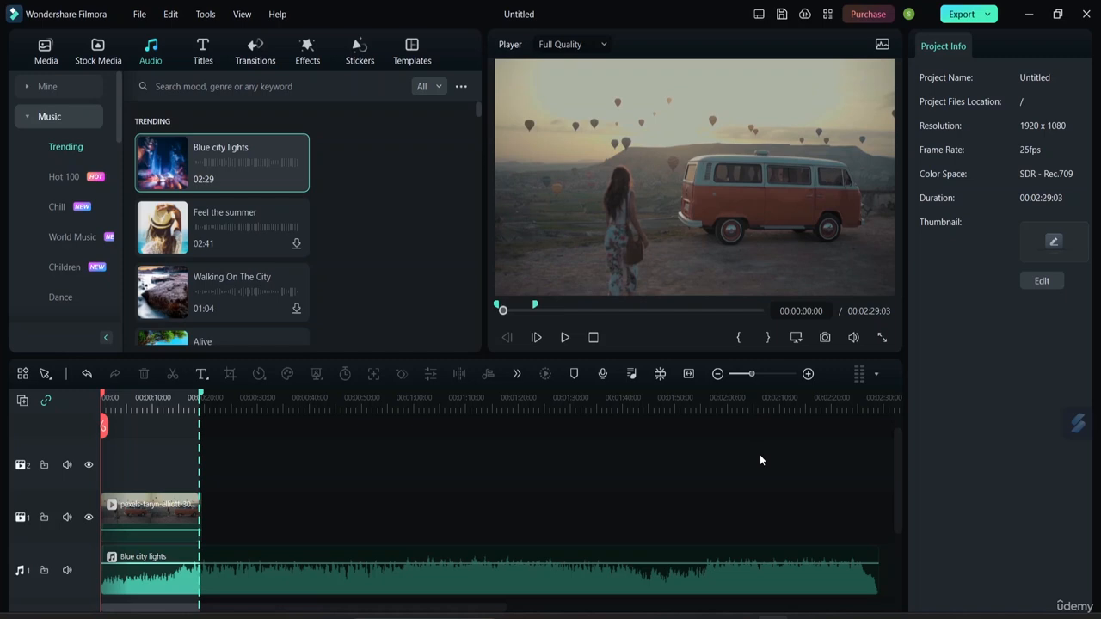
{"action": "left_click", "coordinate": [690, 374]}
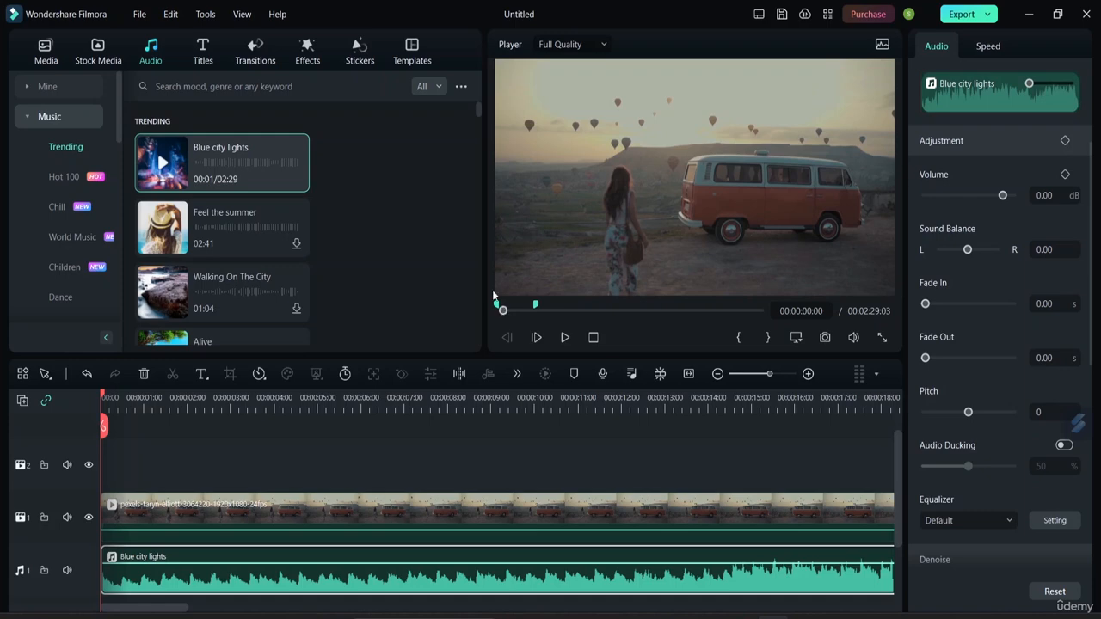
Add the global media image download (1) at the start of video track 2, scaled to 21.77% in the frame's upper-right corner.
{"action": "left_click", "coordinate": [47, 51]}
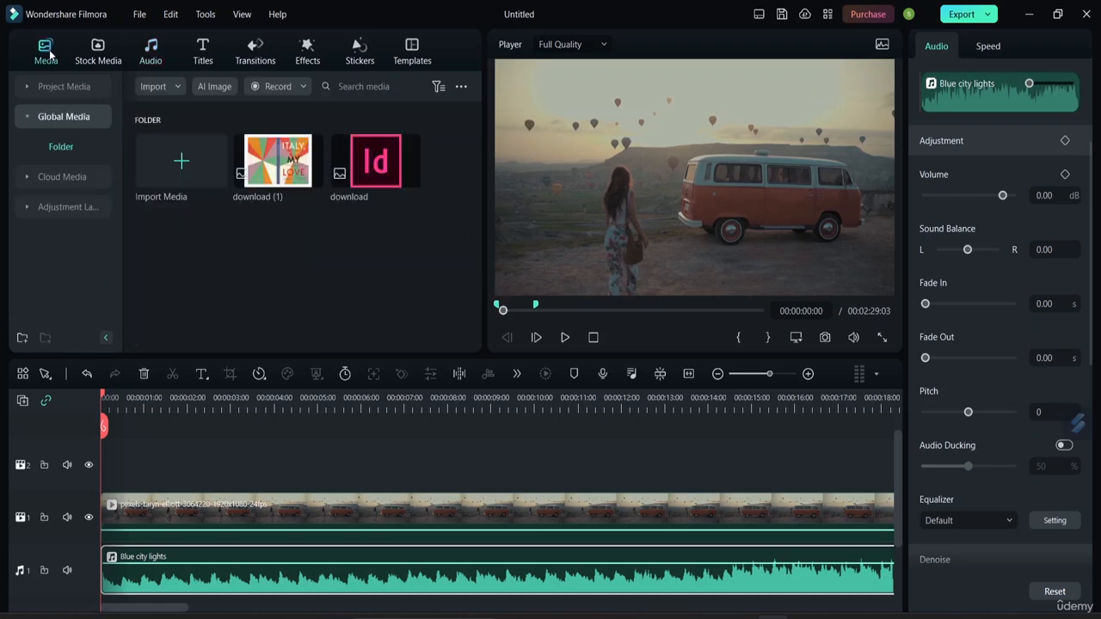
{"action": "mouse_move", "coordinate": [305, 179]}
{"action": "double_click", "coordinate": [294, 180]}
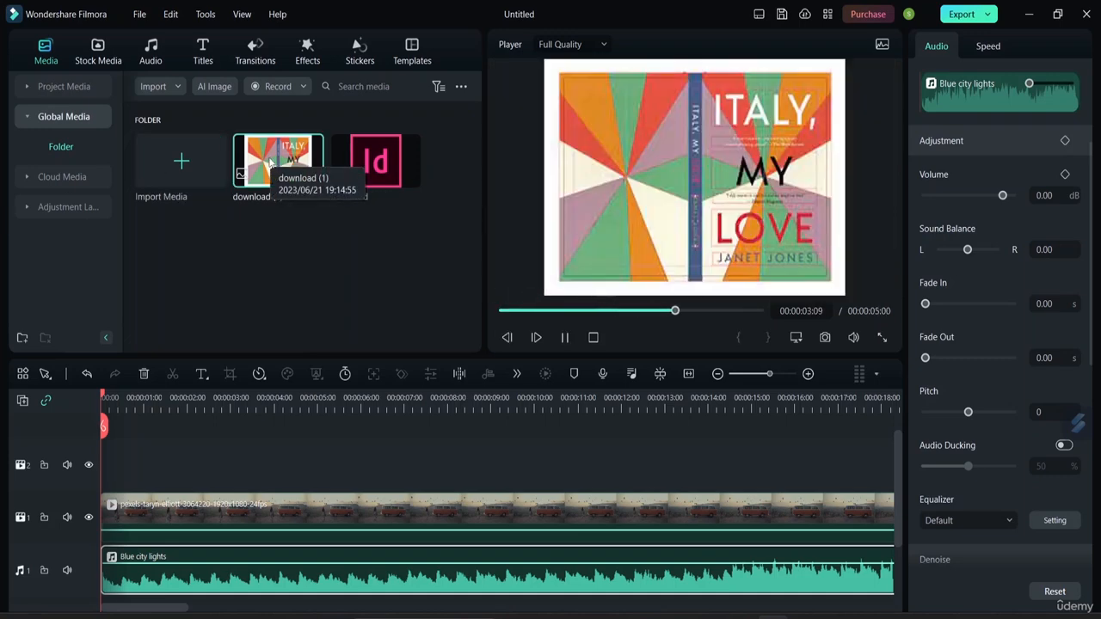
{"action": "left_click_drag", "start_coordinate": [275, 172], "coordinate": [102, 475]}
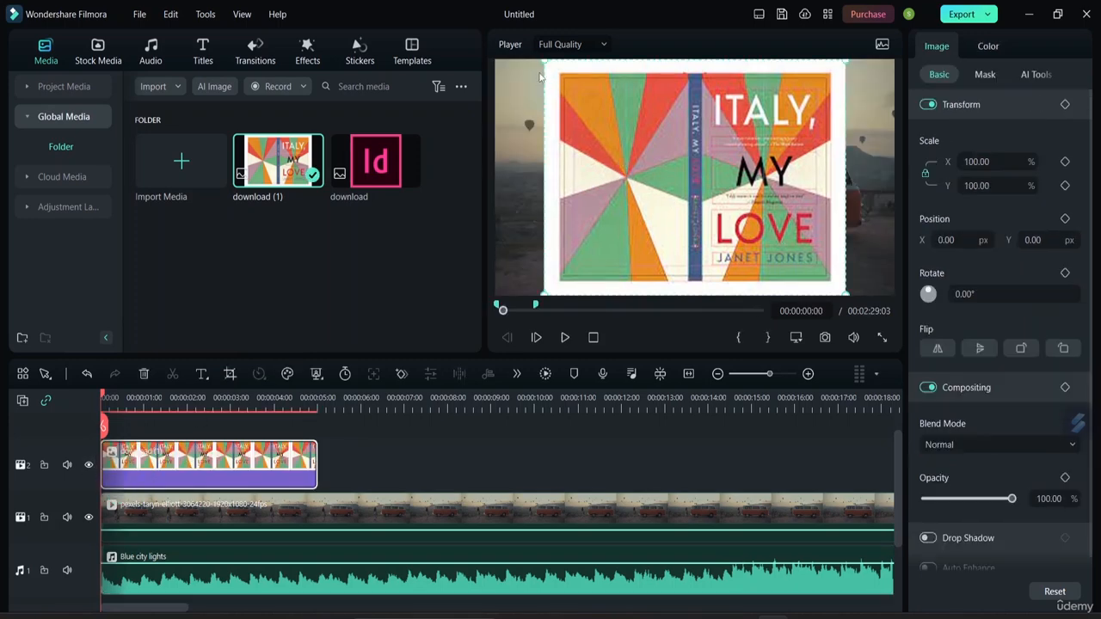
{"action": "left_click_drag", "start_coordinate": [544, 62], "coordinate": [777, 242]}
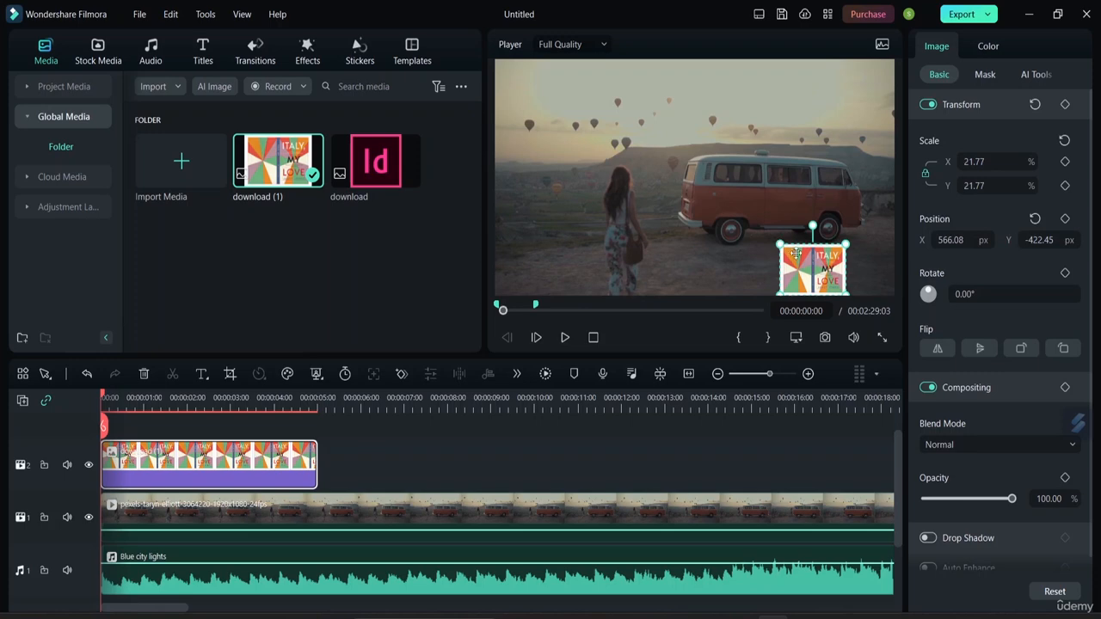
{"action": "left_click_drag", "start_coordinate": [825, 267], "coordinate": [867, 83]}
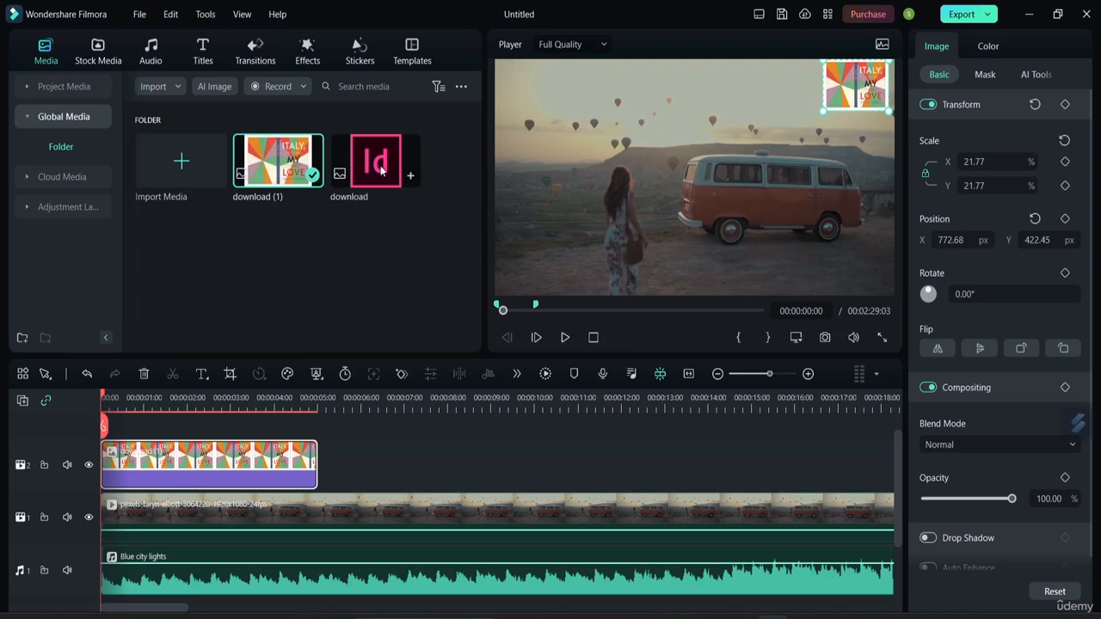
Add the image download to video track 2 after the first image, and try repositioning it along the track with timeline snapping toggled.
{"action": "left_click_drag", "start_coordinate": [376, 163], "coordinate": [429, 467]}
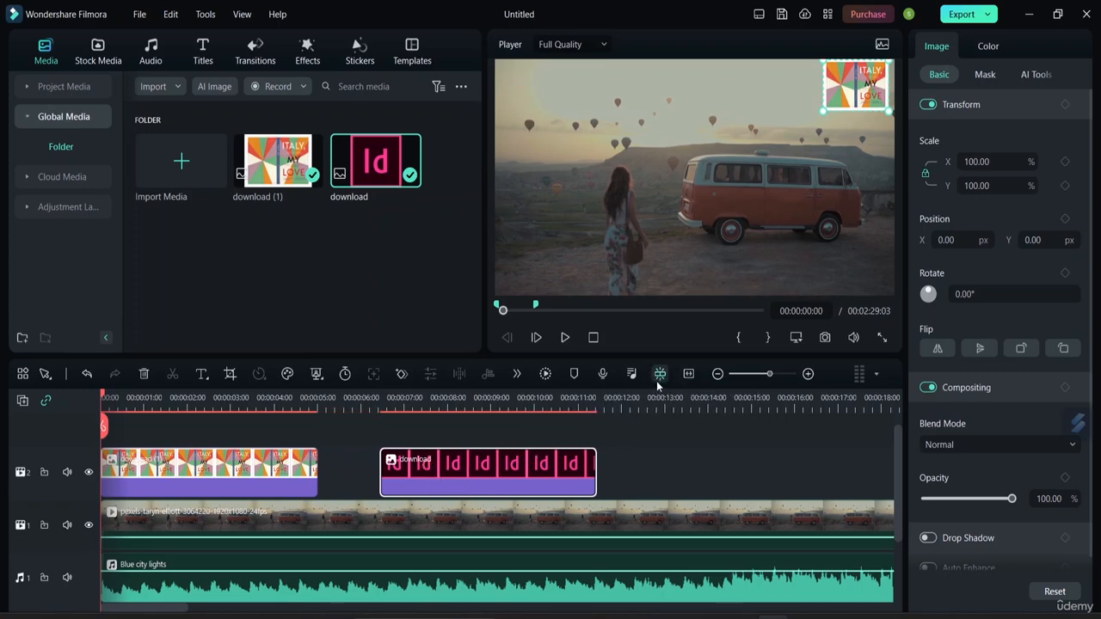
{"action": "left_click_drag", "start_coordinate": [506, 474], "coordinate": [441, 477]}
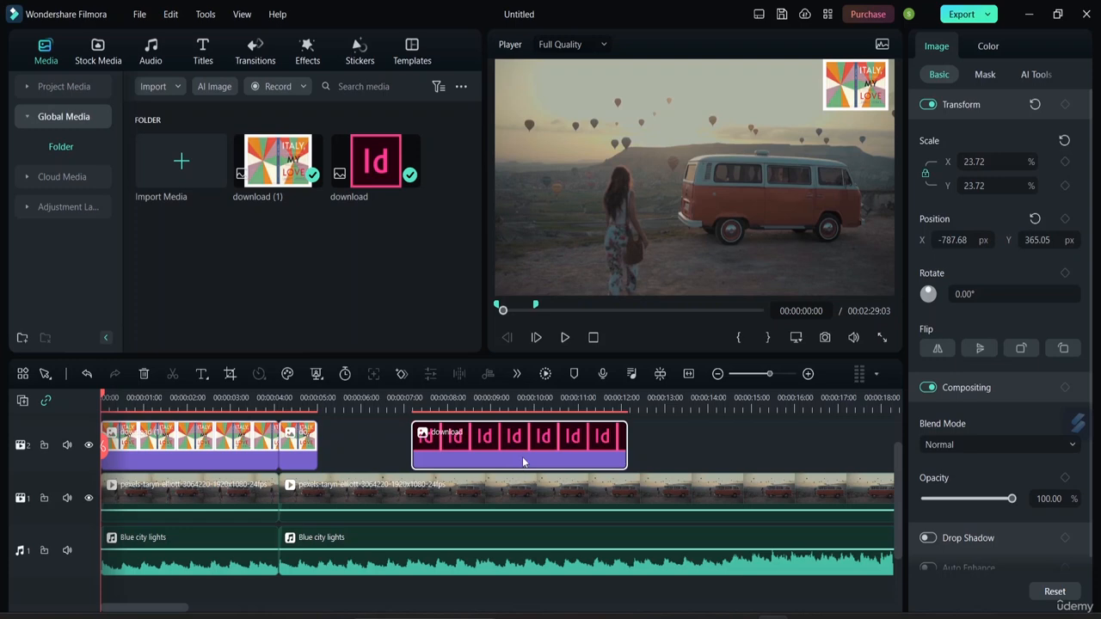
{"action": "left_click", "coordinate": [660, 373]}
{"action": "left_click_drag", "start_coordinate": [527, 450], "coordinate": [462, 441]}
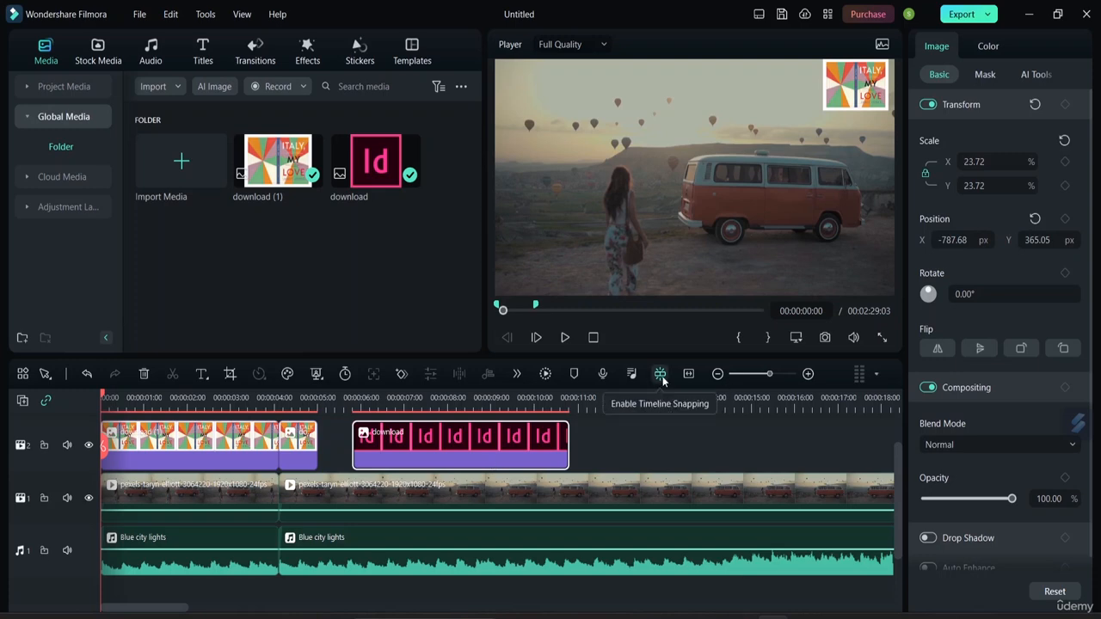
{"action": "left_click_drag", "start_coordinate": [546, 445], "coordinate": [666, 444]}
Move the separated video, download image and Blue city lights clips back to about 5 seconds, beside the preceding clips on their tracks.
{"action": "left_click_drag", "start_coordinate": [763, 518], "coordinate": [421, 488]}
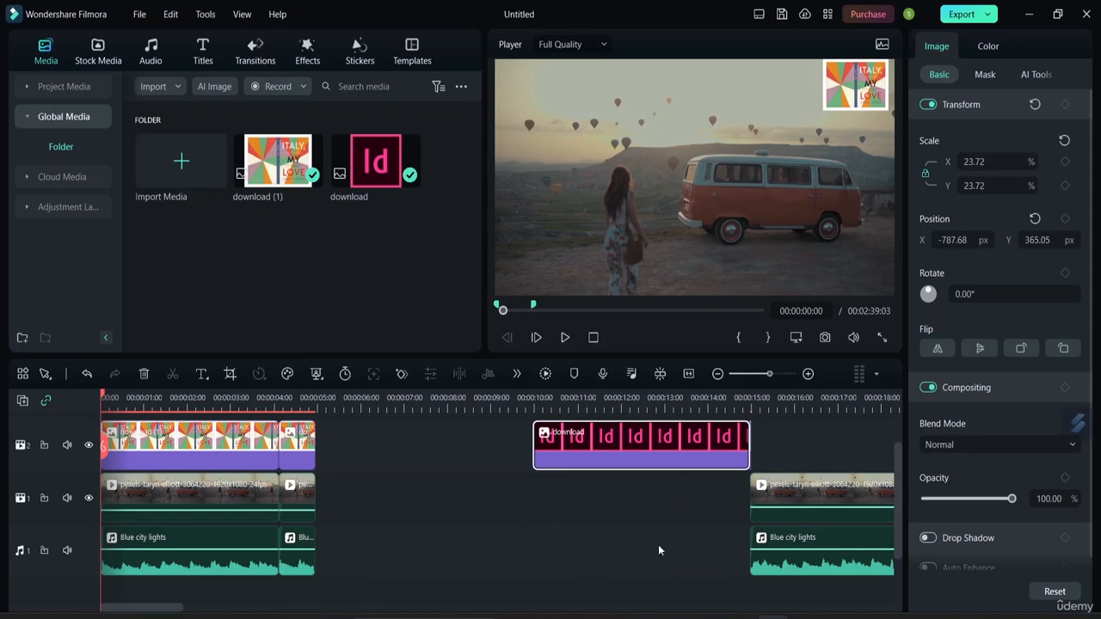
{"action": "left_click_drag", "start_coordinate": [809, 505], "coordinate": [365, 478]}
{"action": "left_click_drag", "start_coordinate": [581, 453], "coordinate": [380, 452]}
{"action": "left_click", "coordinate": [809, 540]}
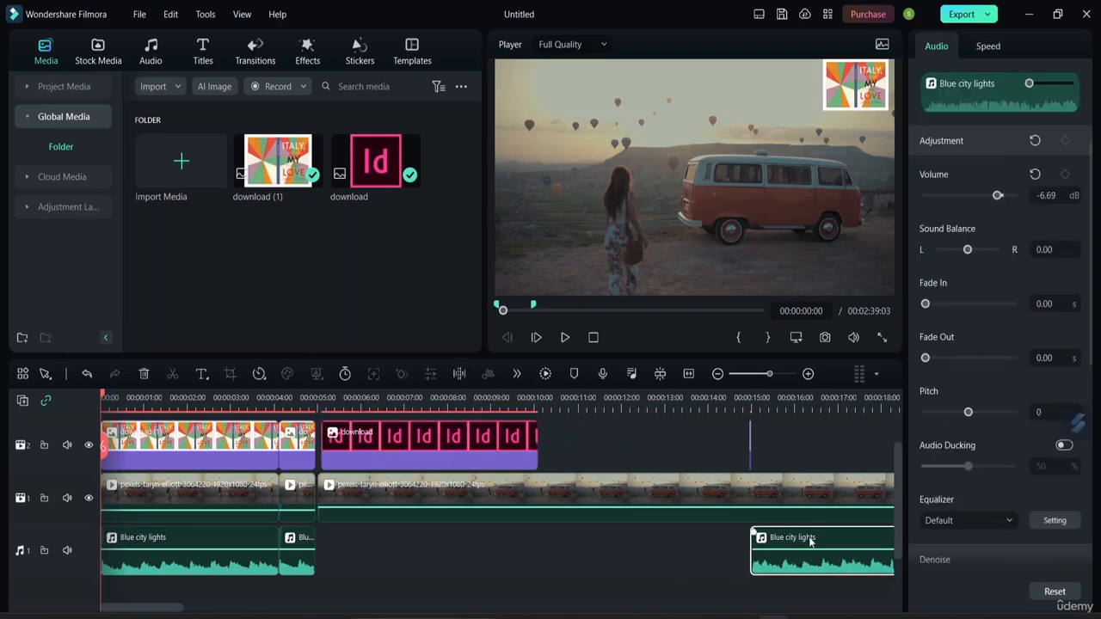
{"action": "left_click_drag", "start_coordinate": [809, 540], "coordinate": [370, 501]}
Remove the empty gap after the download image on track 2 and delete the short second piece of the download (1) clip.
{"action": "left_click", "coordinate": [677, 454]}
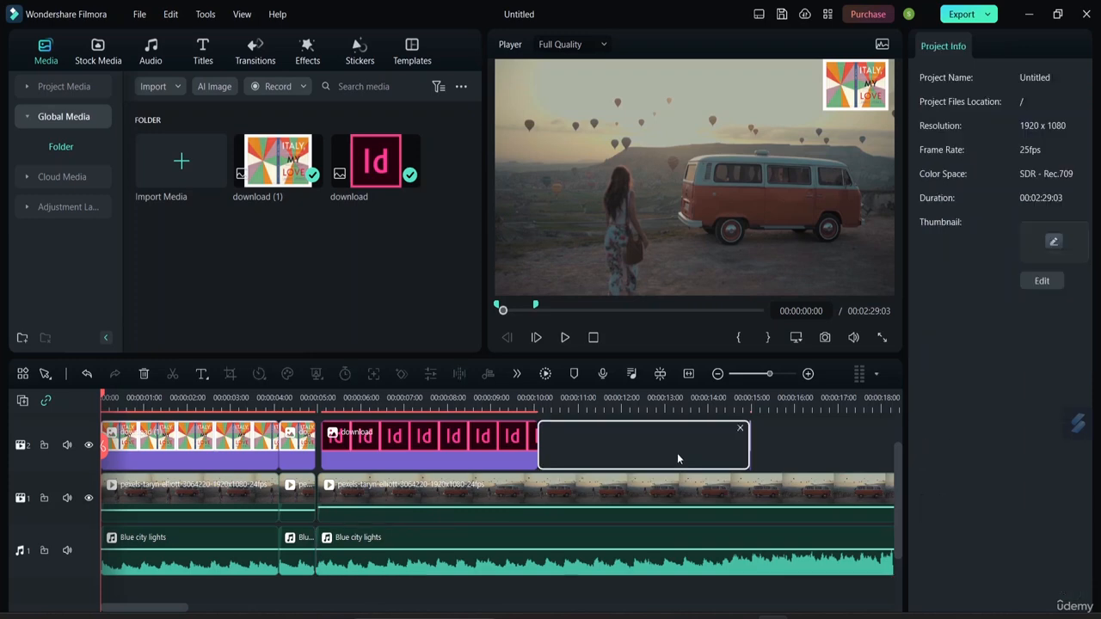
{"action": "left_click", "coordinate": [739, 429]}
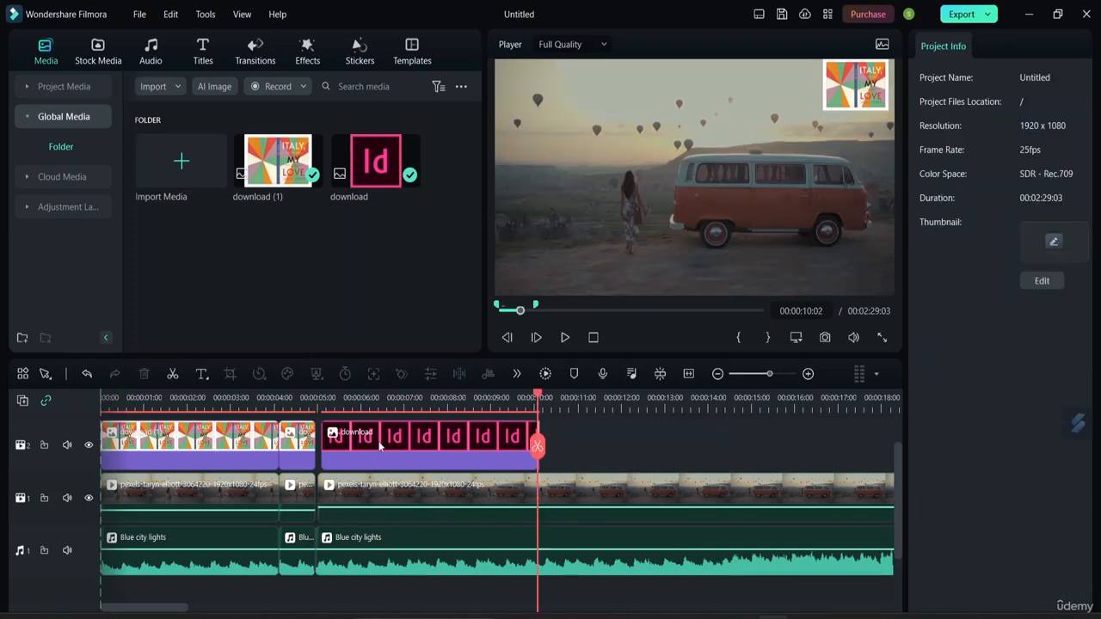
{"action": "left_click", "coordinate": [315, 430]}
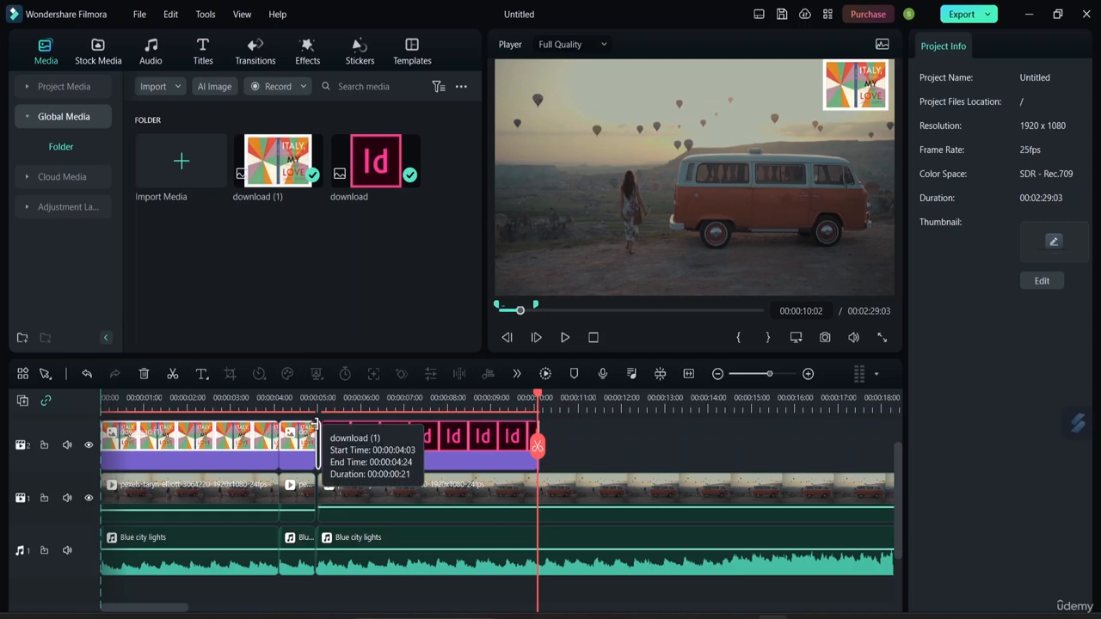
{"action": "right_click", "coordinate": [315, 432]}
{"action": "left_click", "coordinate": [402, 107]}
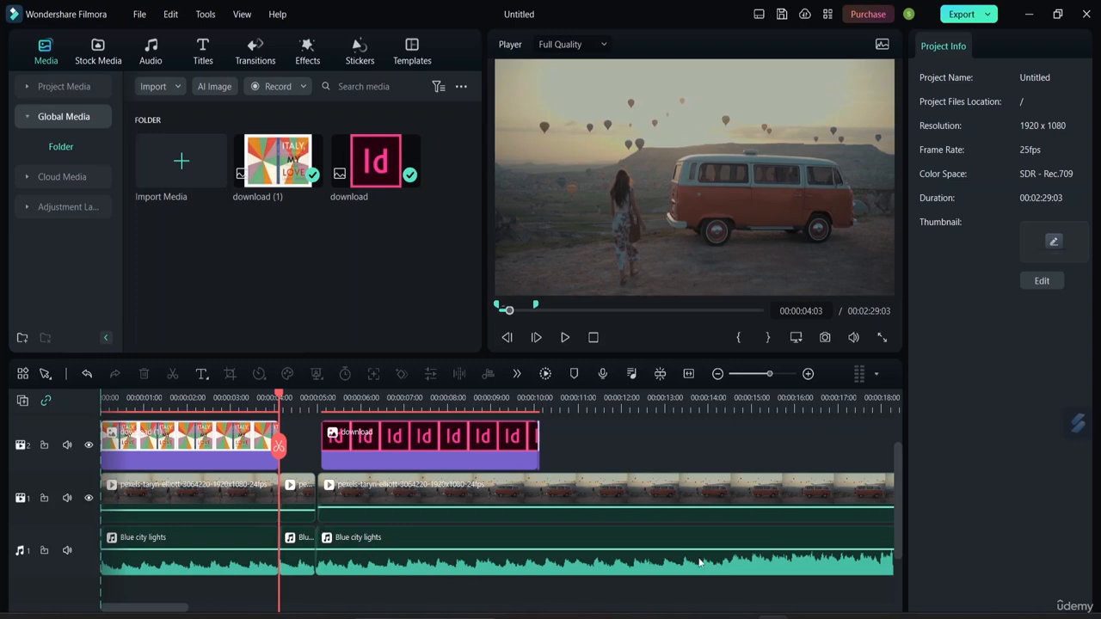
Show the audio meter, play the project from the start to 00:00:03:09, and select the download (1) clip on track 2.
{"action": "left_click", "coordinate": [876, 375]}
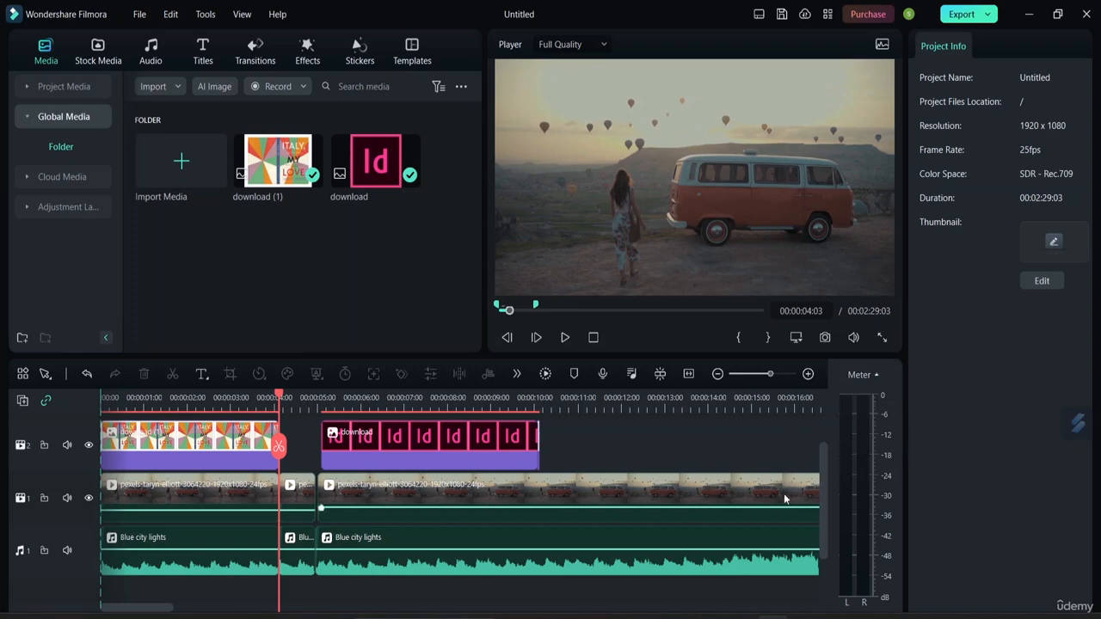
{"action": "left_click", "coordinate": [565, 339]}
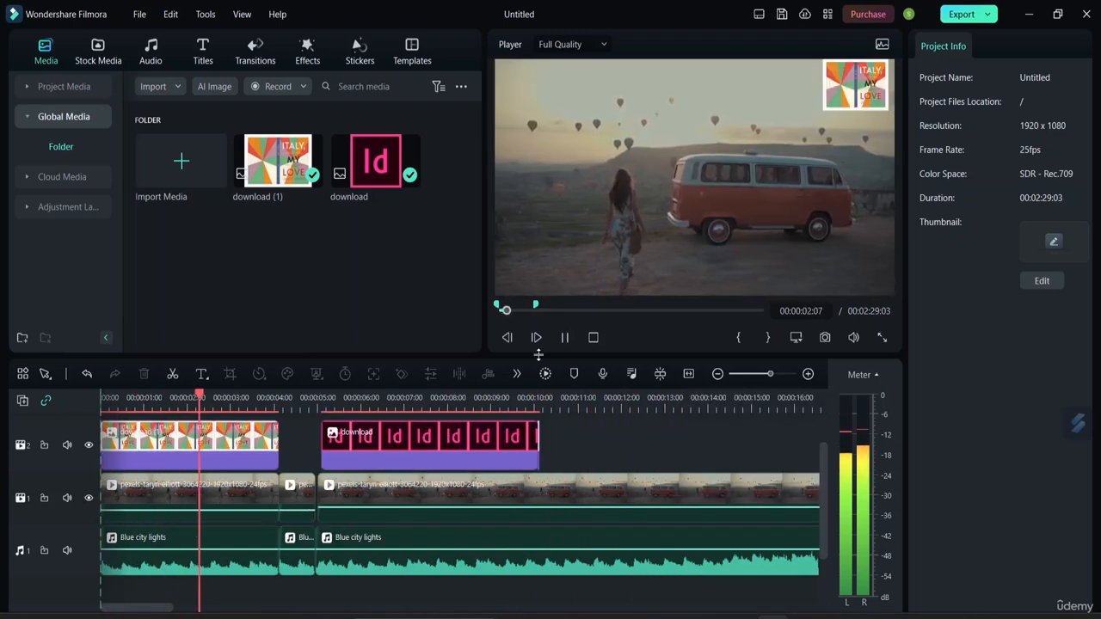
{"action": "left_click", "coordinate": [565, 338]}
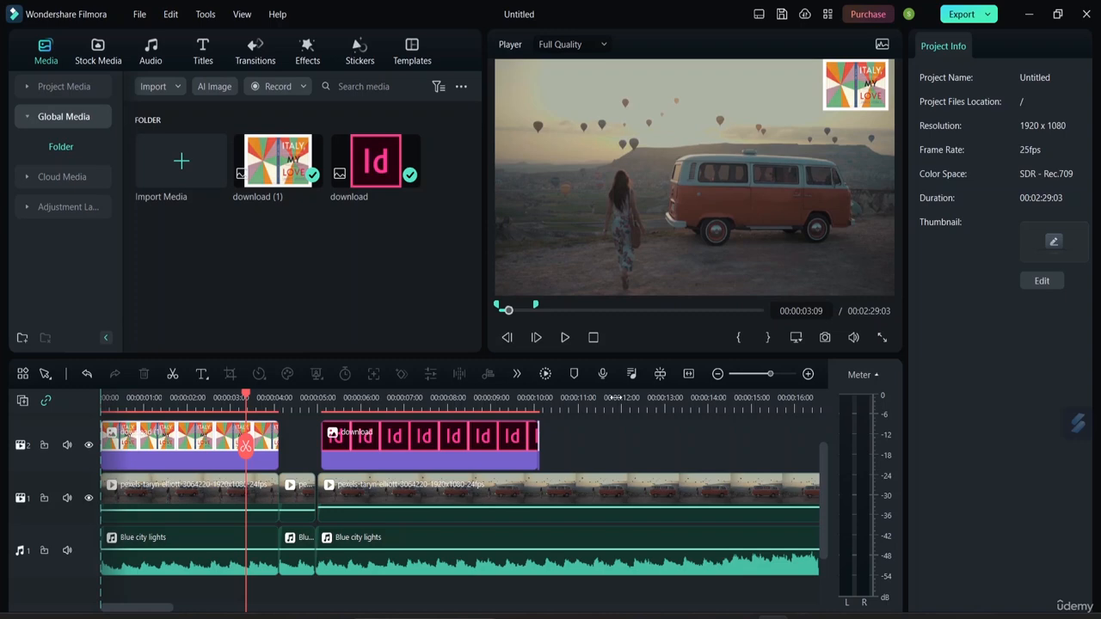
{"action": "left_click", "coordinate": [212, 449]}
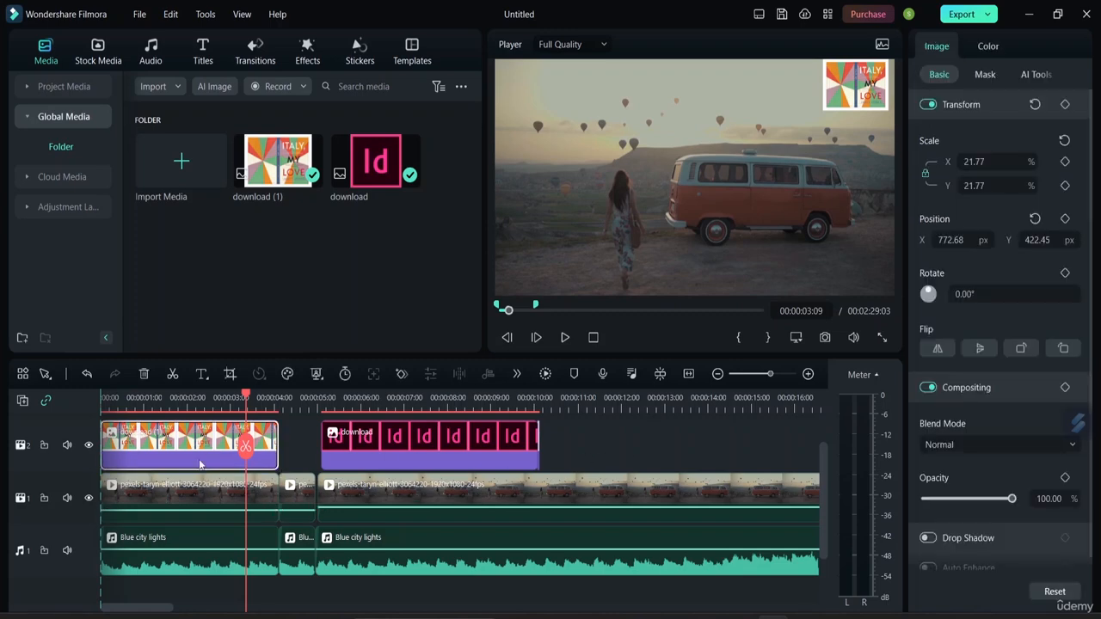
Cut the download (1) and download images from video track 2.
{"action": "right_click", "coordinate": [200, 463]}
{"action": "left_click", "coordinate": [270, 116]}
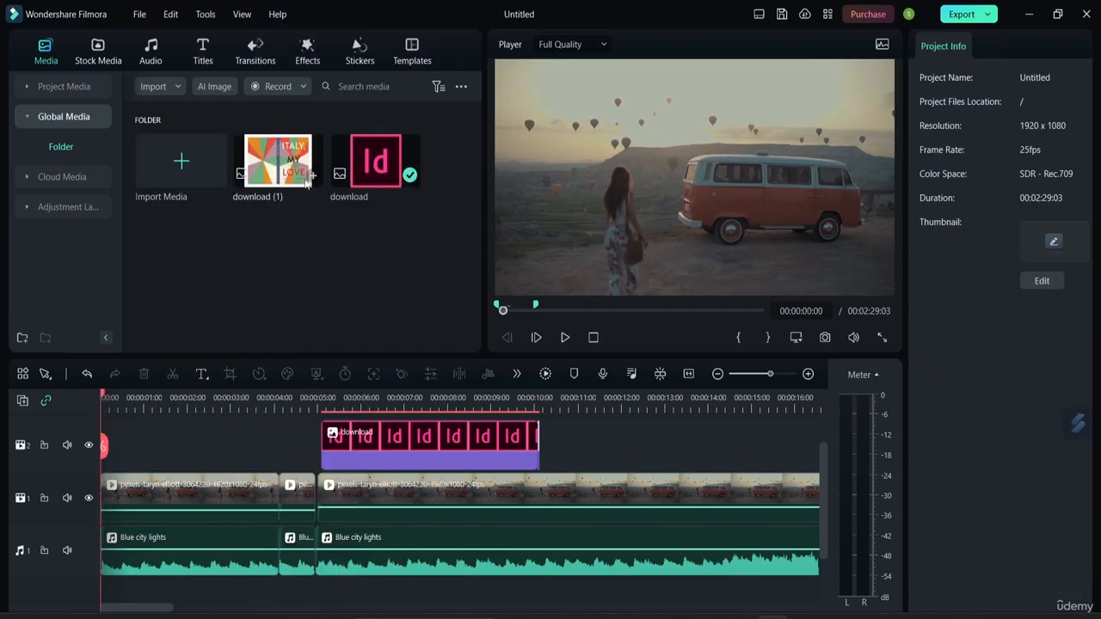
{"action": "left_click", "coordinate": [401, 443]}
{"action": "right_click", "coordinate": [399, 430]}
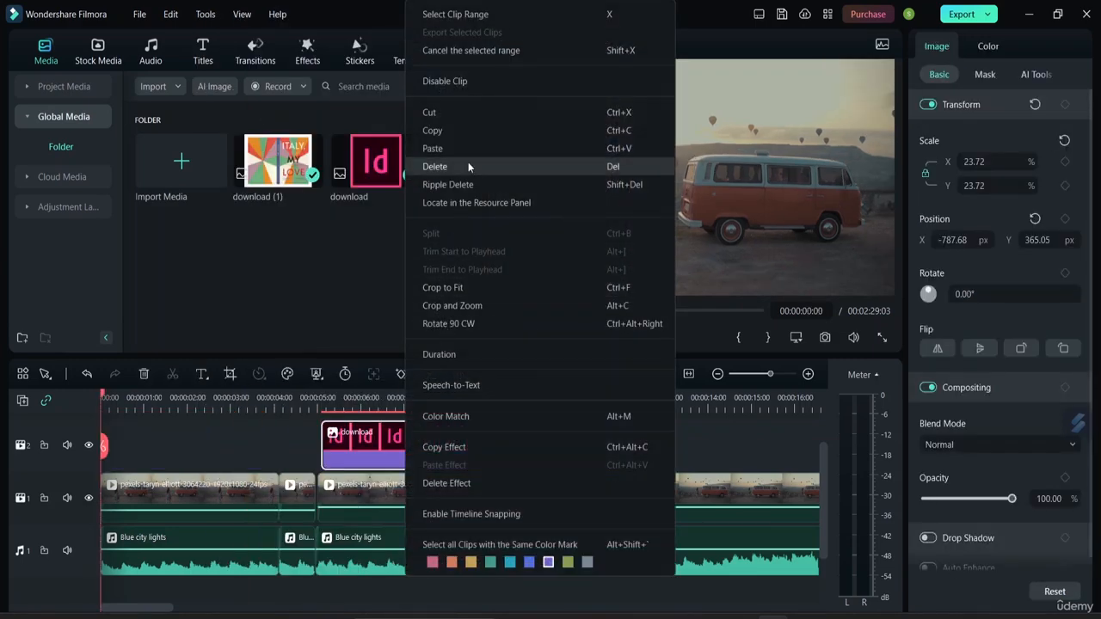
{"action": "left_click", "coordinate": [477, 113]}
Cut the three pieces of the pexels-taryn-elliott van video from video track 1.
{"action": "left_click", "coordinate": [219, 492]}
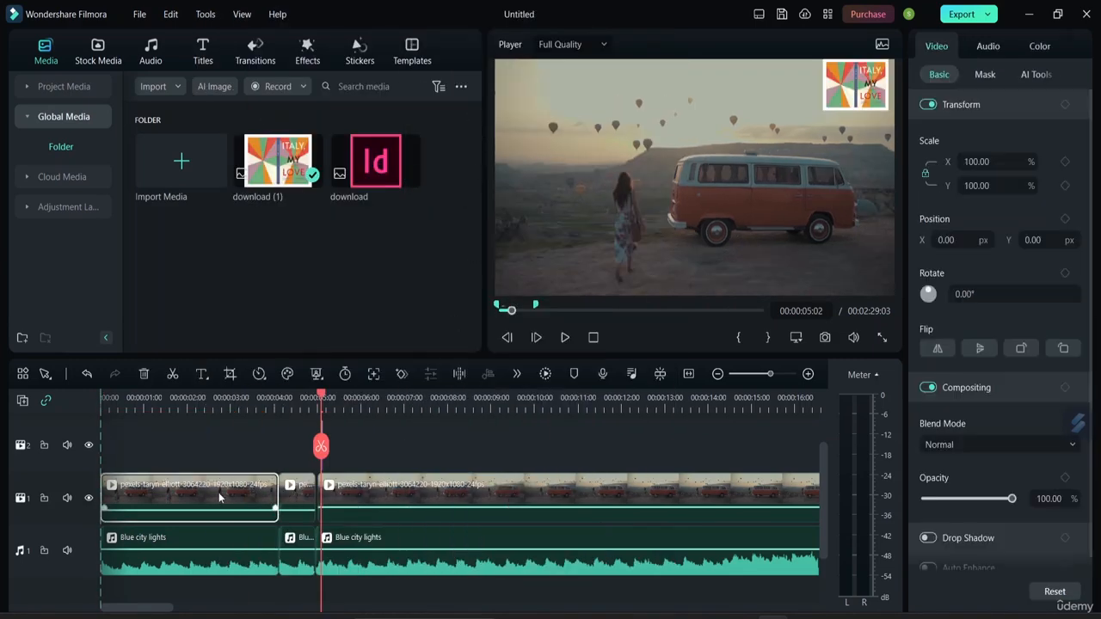
{"action": "right_click", "coordinate": [224, 489]}
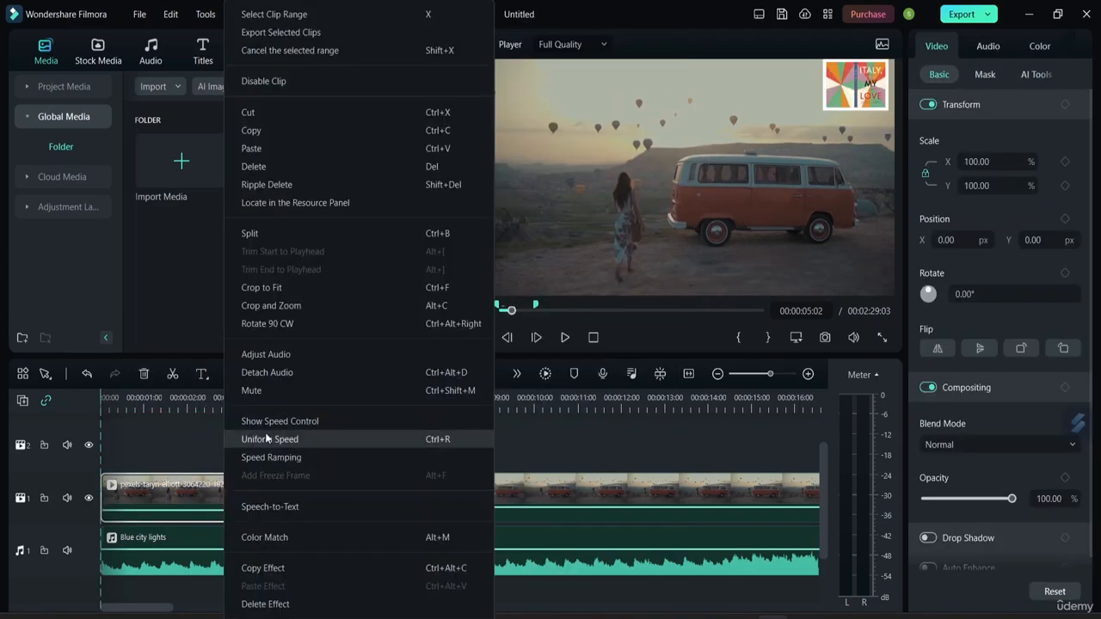
{"action": "left_click", "coordinate": [368, 117]}
{"action": "left_click", "coordinate": [307, 494]}
{"action": "right_click", "coordinate": [307, 495]}
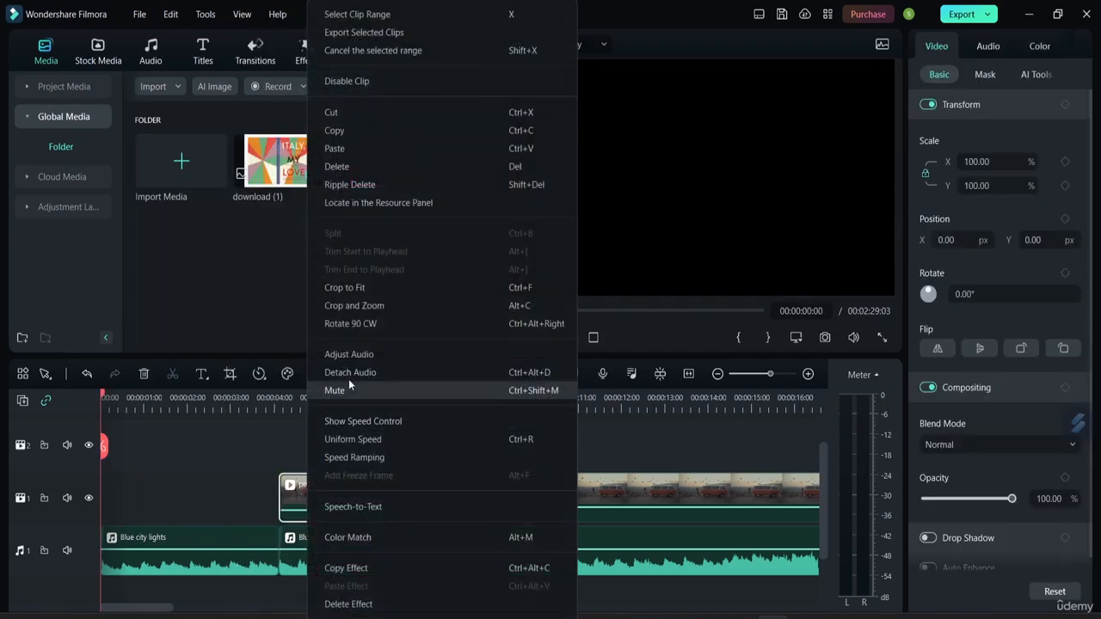
{"action": "left_click", "coordinate": [432, 116]}
{"action": "left_click", "coordinate": [418, 503]}
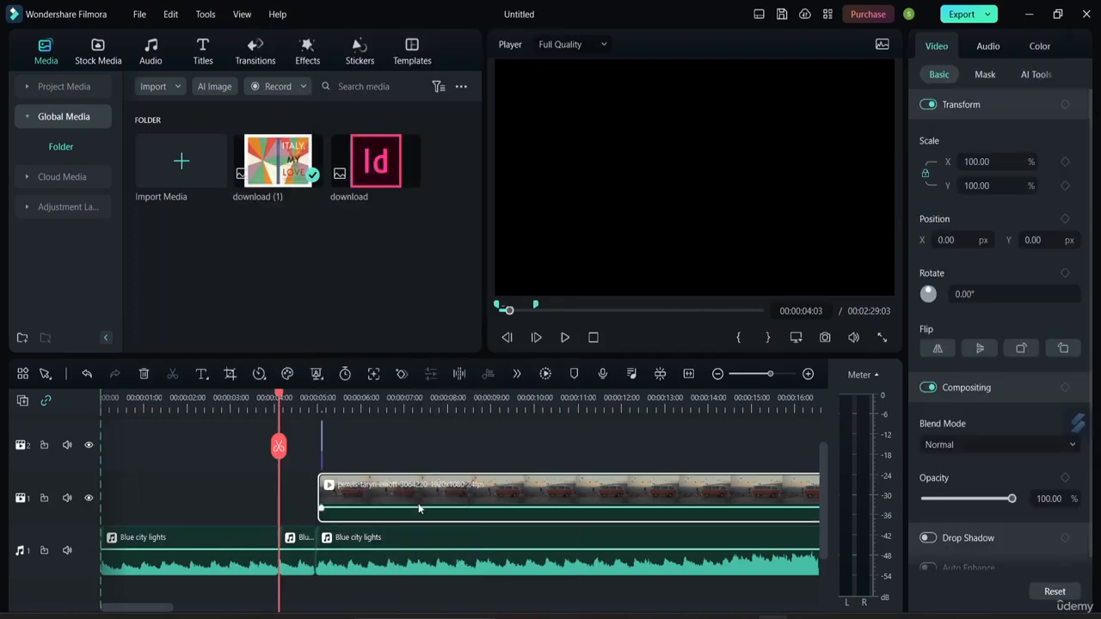
{"action": "right_click", "coordinate": [419, 503]}
{"action": "left_click", "coordinate": [476, 112]}
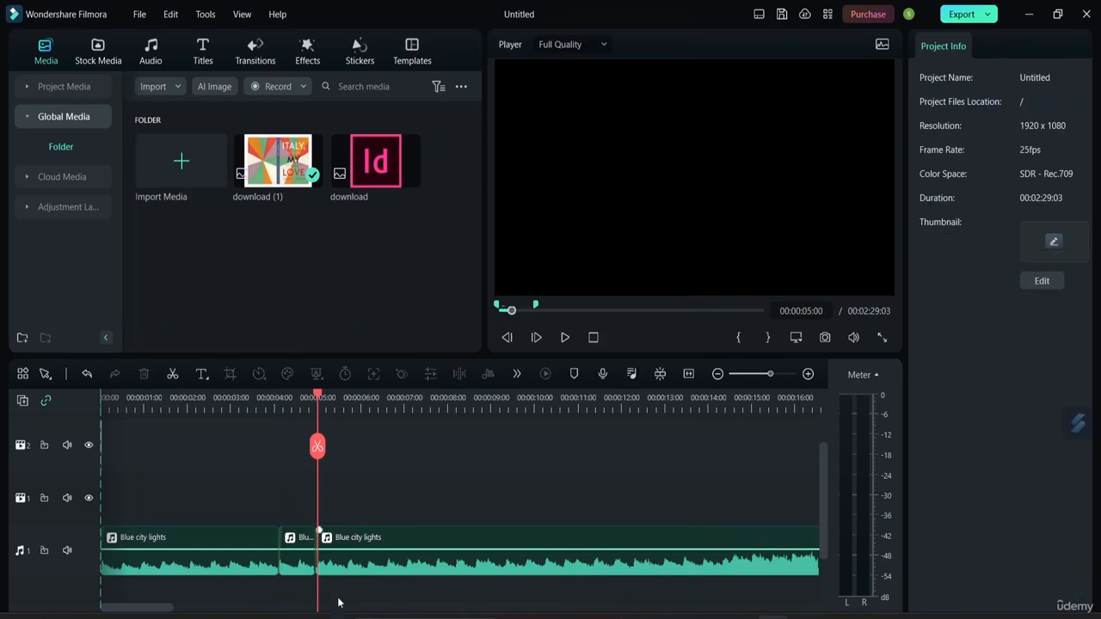
Cut all three Blue city lights pieces from audio track 1.
{"action": "left_click", "coordinate": [365, 546]}
{"action": "right_click", "coordinate": [365, 545]}
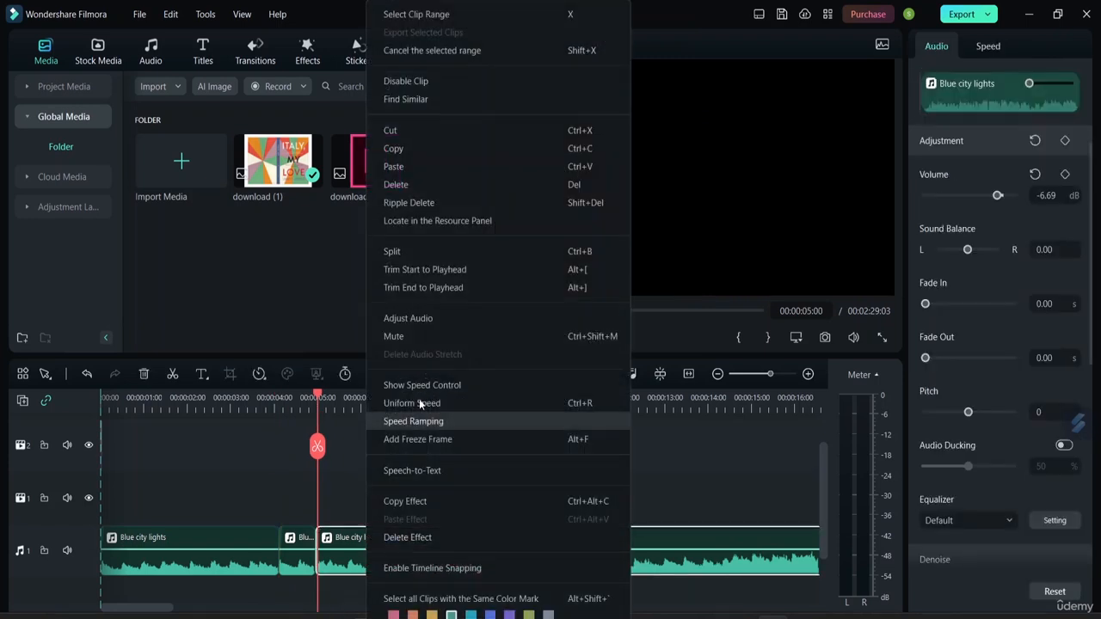
{"action": "left_click", "coordinate": [482, 132]}
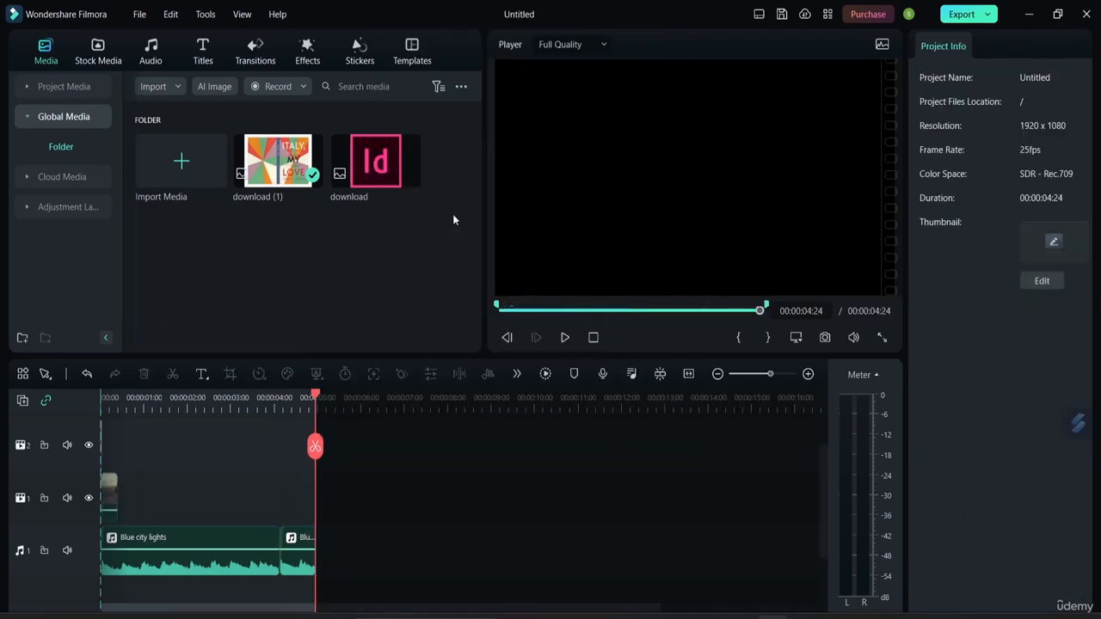
{"action": "right_click", "coordinate": [294, 564]}
{"action": "left_click", "coordinate": [356, 137]}
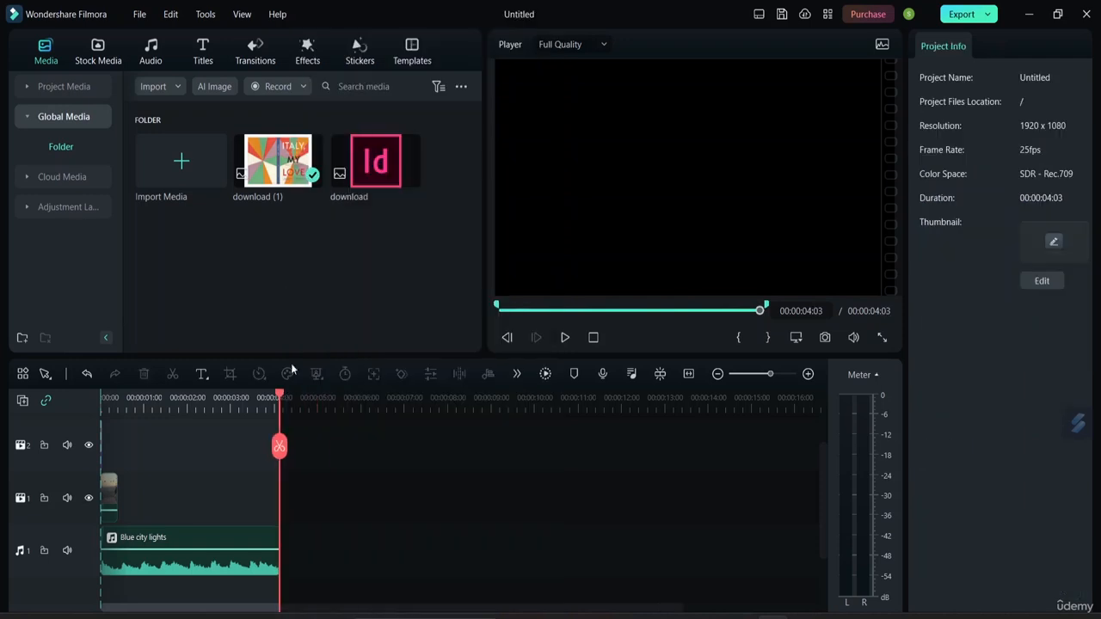
{"action": "left_click", "coordinate": [210, 549]}
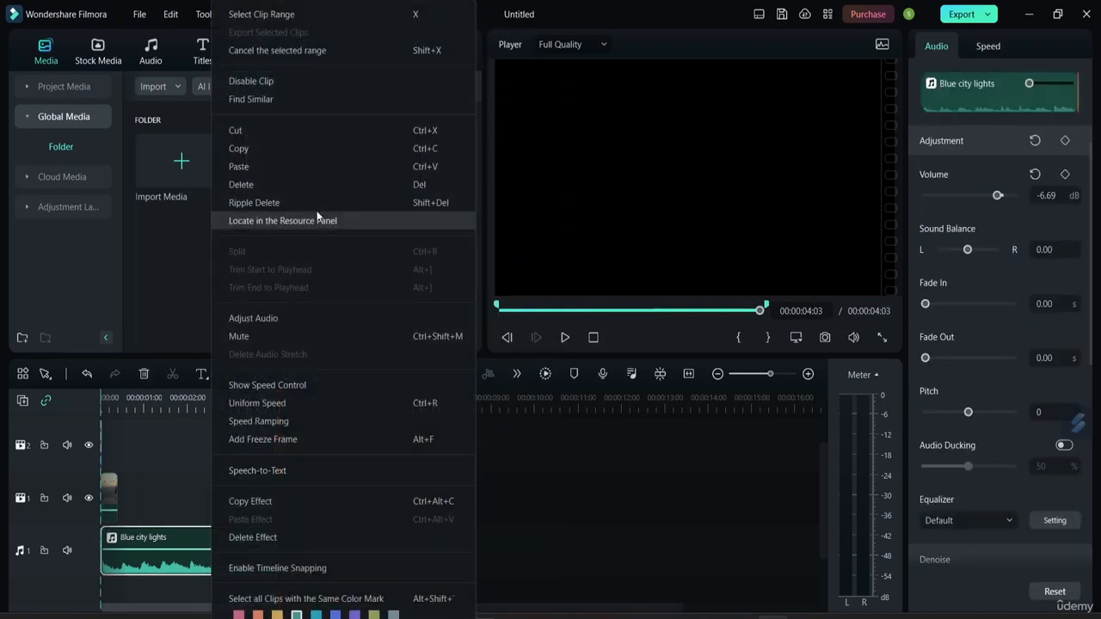
{"action": "left_click", "coordinate": [345, 136]}
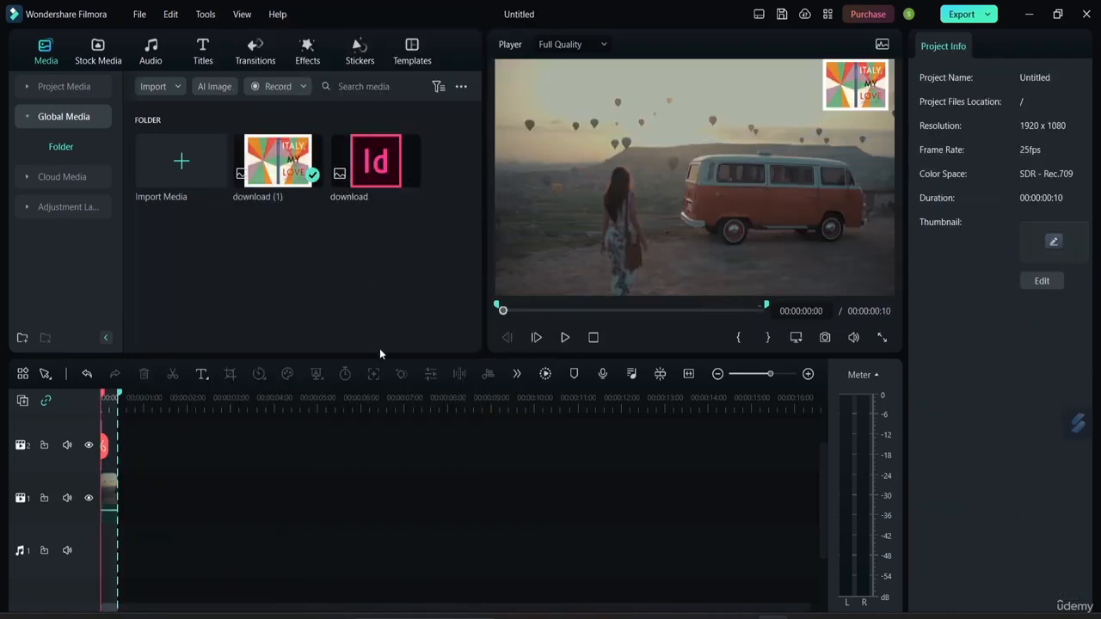
Cut the short leftover van video piece at the start of video track 1.
{"action": "left_click", "coordinate": [110, 494]}
{"action": "right_click", "coordinate": [109, 489]}
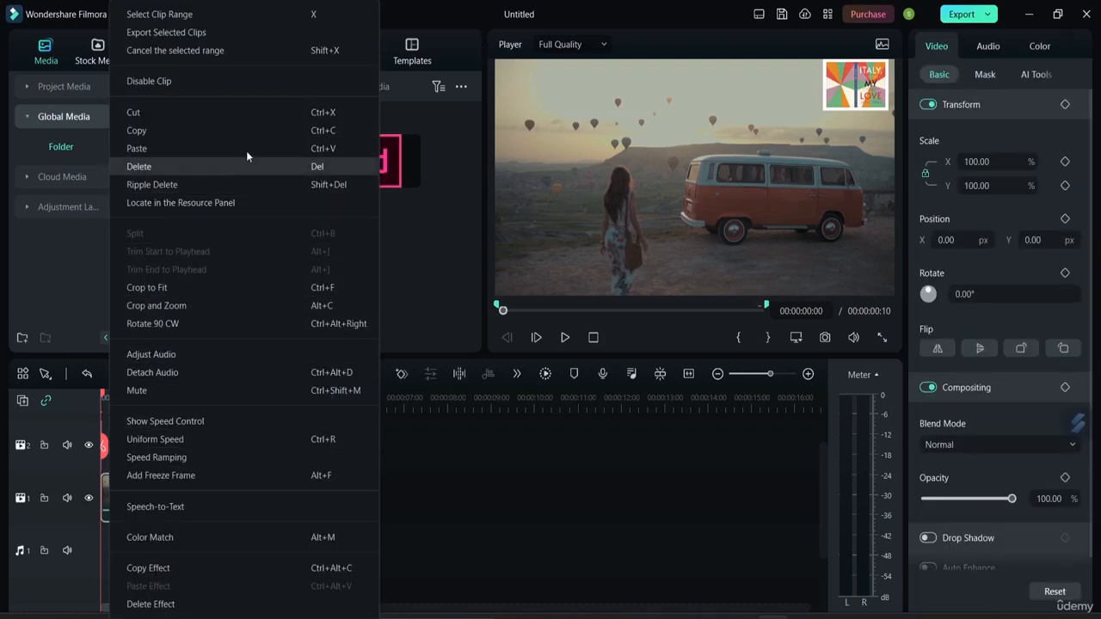
{"action": "left_click", "coordinate": [268, 113]}
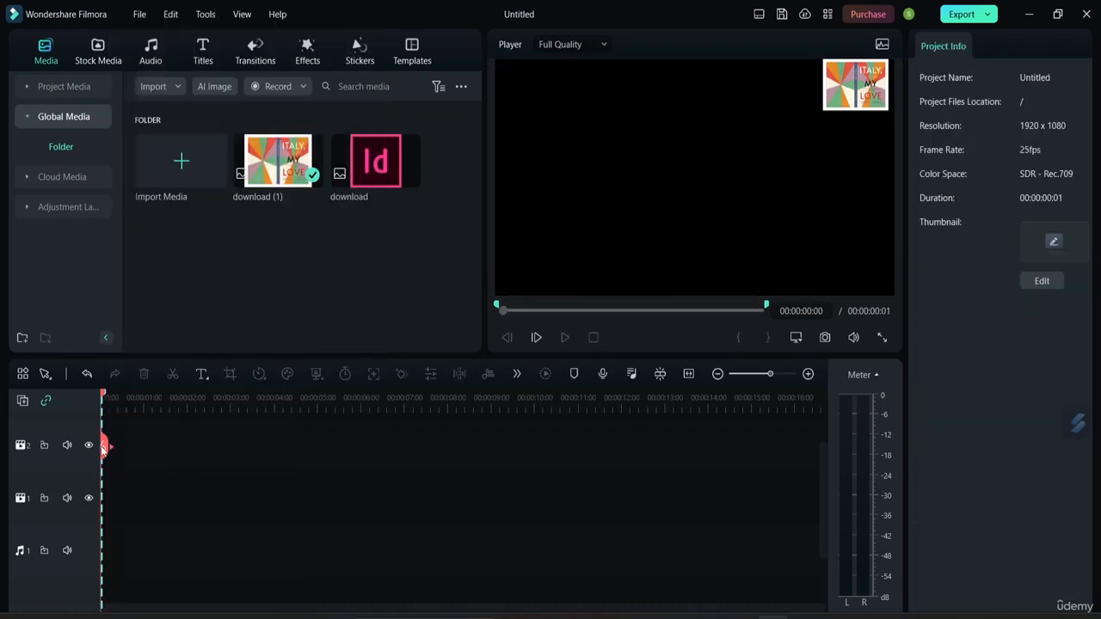
{"action": "left_click_drag", "start_coordinate": [105, 447], "coordinate": [104, 477]}
Browse the project media and the Pexels stock, preview the HD seal video and add it at the start of video track 1.
{"action": "left_click", "coordinate": [76, 87]}
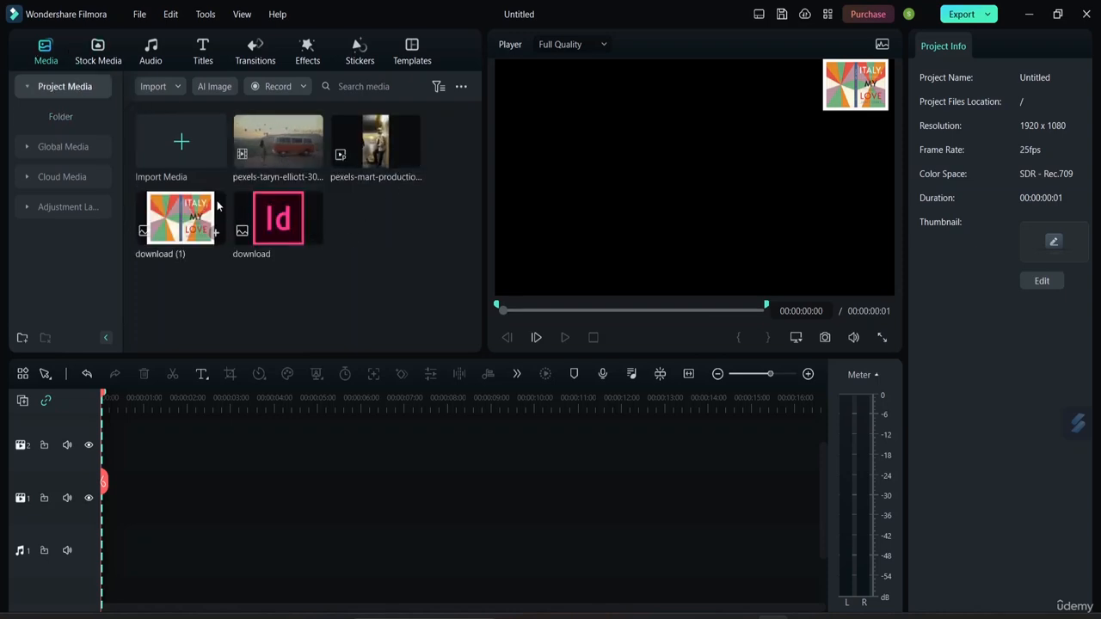
{"action": "left_click", "coordinate": [112, 54]}
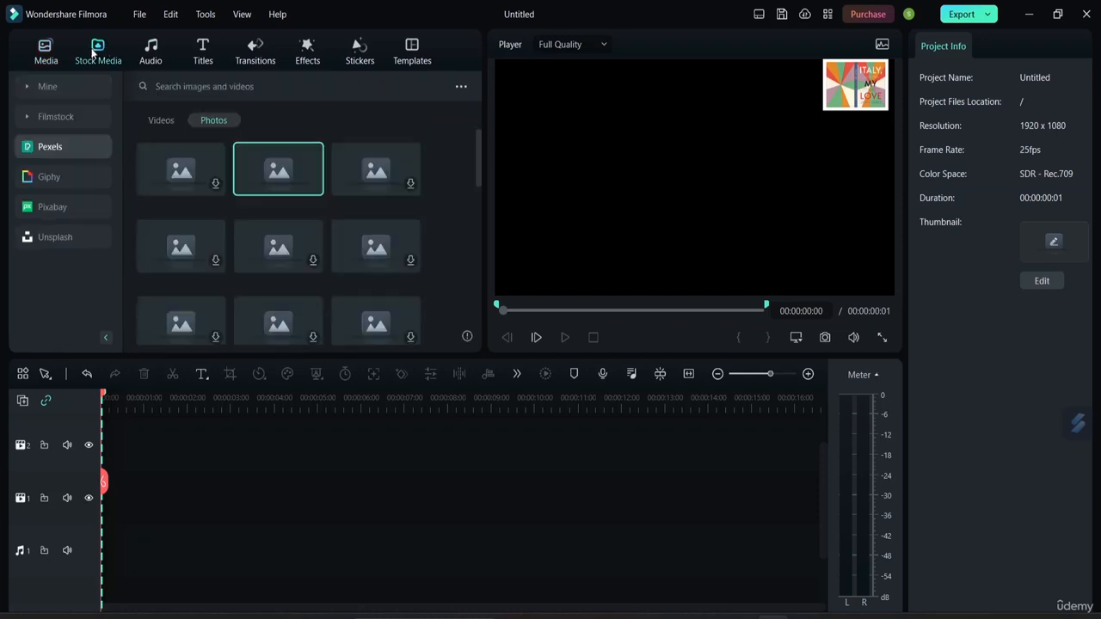
{"action": "scroll", "coordinate": [278, 233], "scroll_direction": "down", "scroll_amount": 2}
{"action": "scroll", "coordinate": [278, 233], "scroll_direction": "down", "scroll_amount": 2}
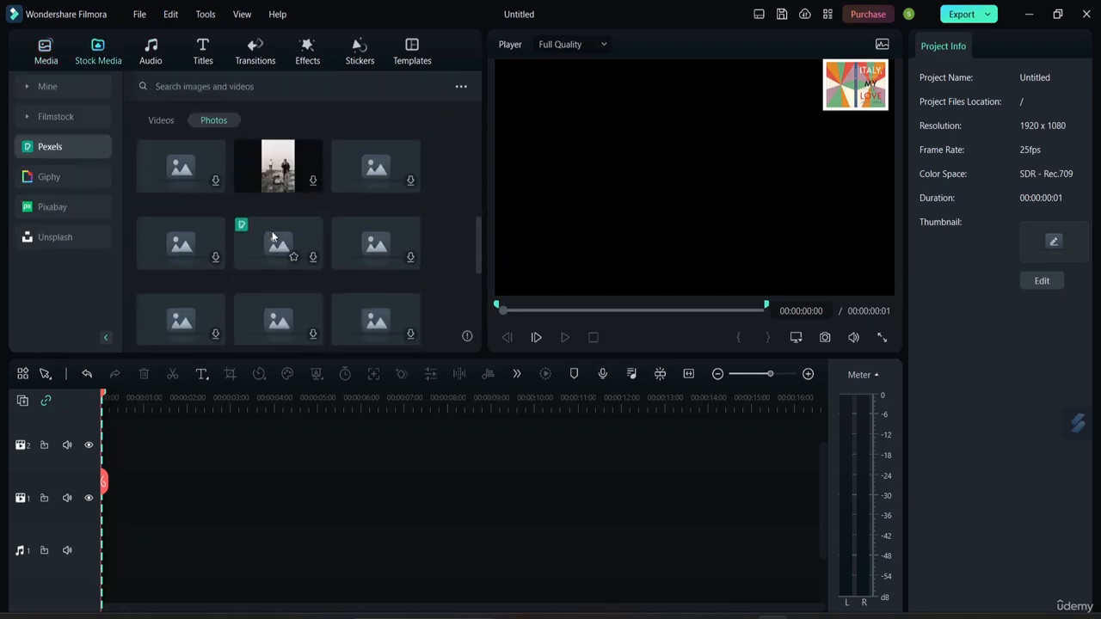
{"action": "scroll", "coordinate": [278, 233], "scroll_direction": "up", "scroll_amount": 5}
{"action": "left_click", "coordinate": [163, 126]}
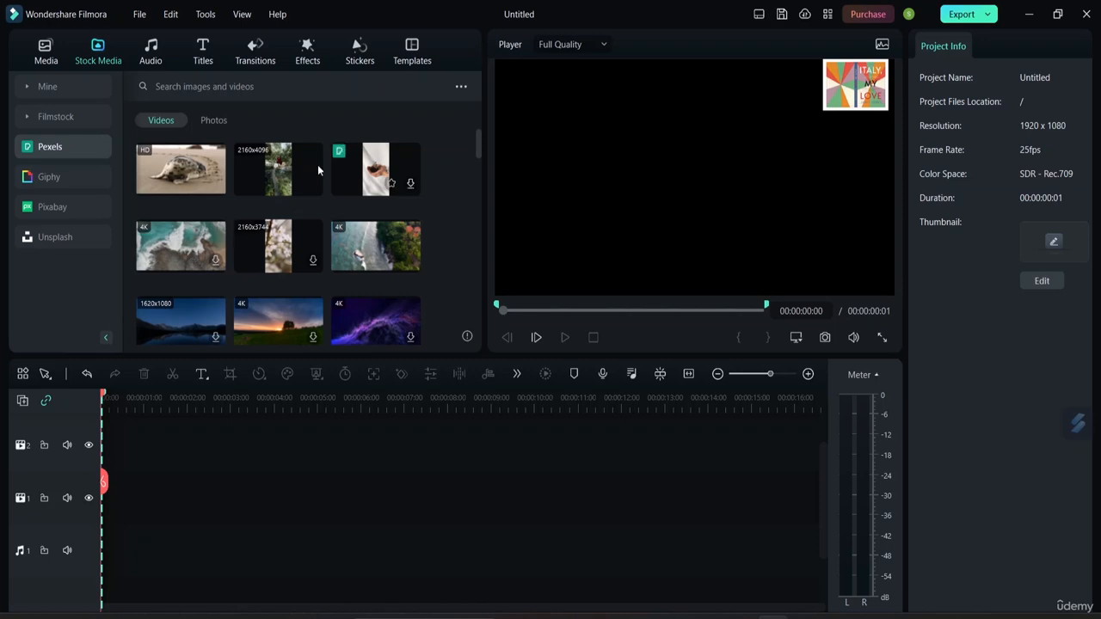
{"action": "left_click", "coordinate": [184, 169]}
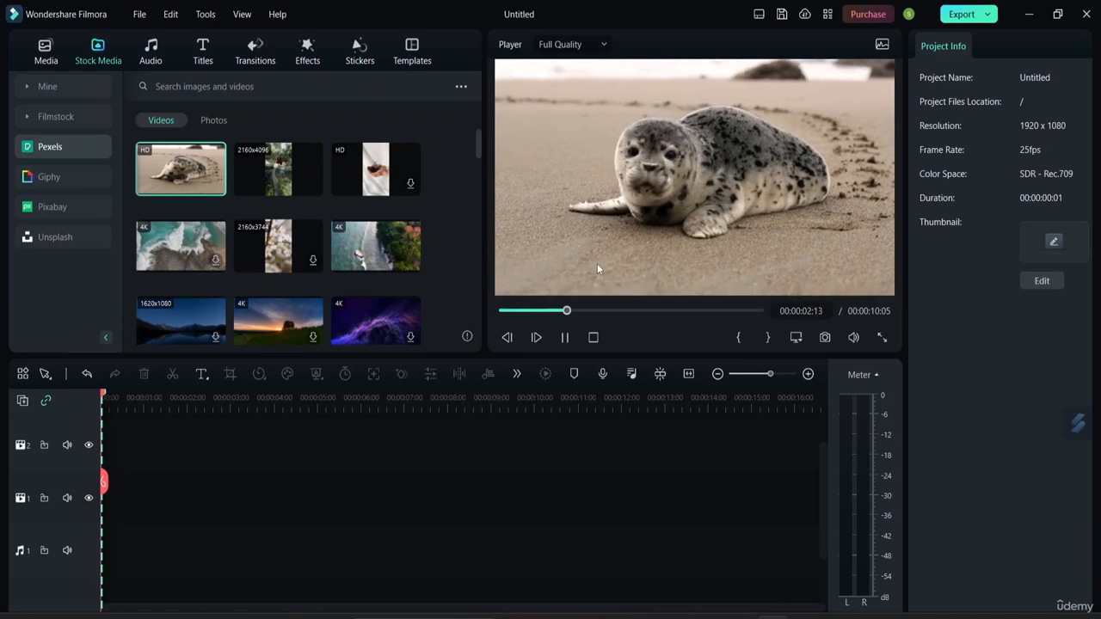
{"action": "left_click_drag", "start_coordinate": [197, 167], "coordinate": [121, 499]}
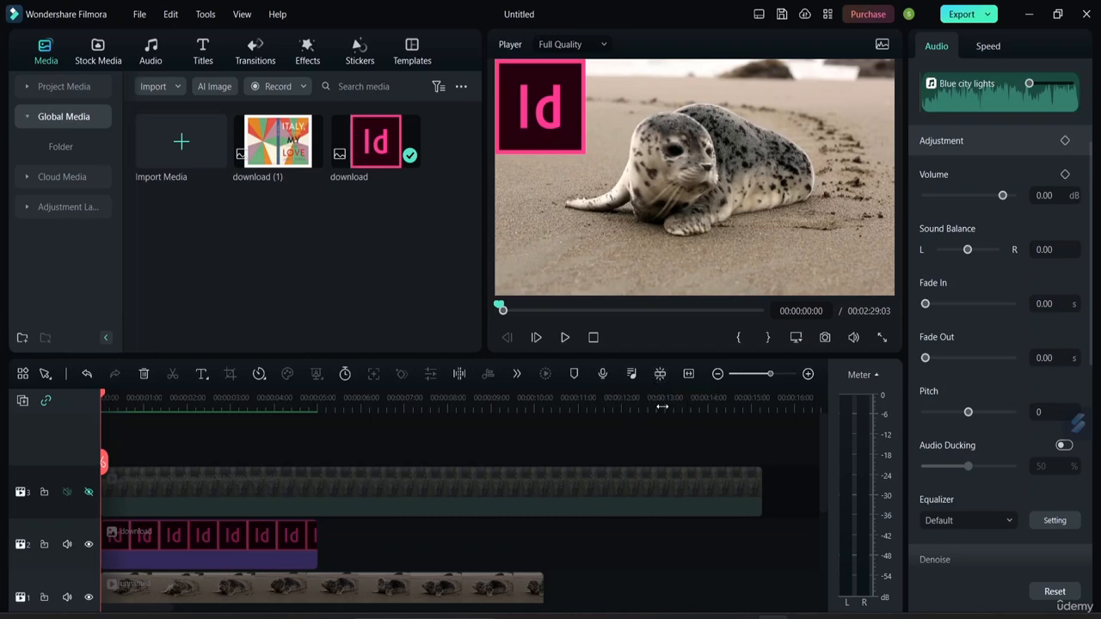
Examine the per-track and master volume controls in the Audio Mixer, and close it without applying changes.
{"action": "left_click", "coordinate": [632, 375]}
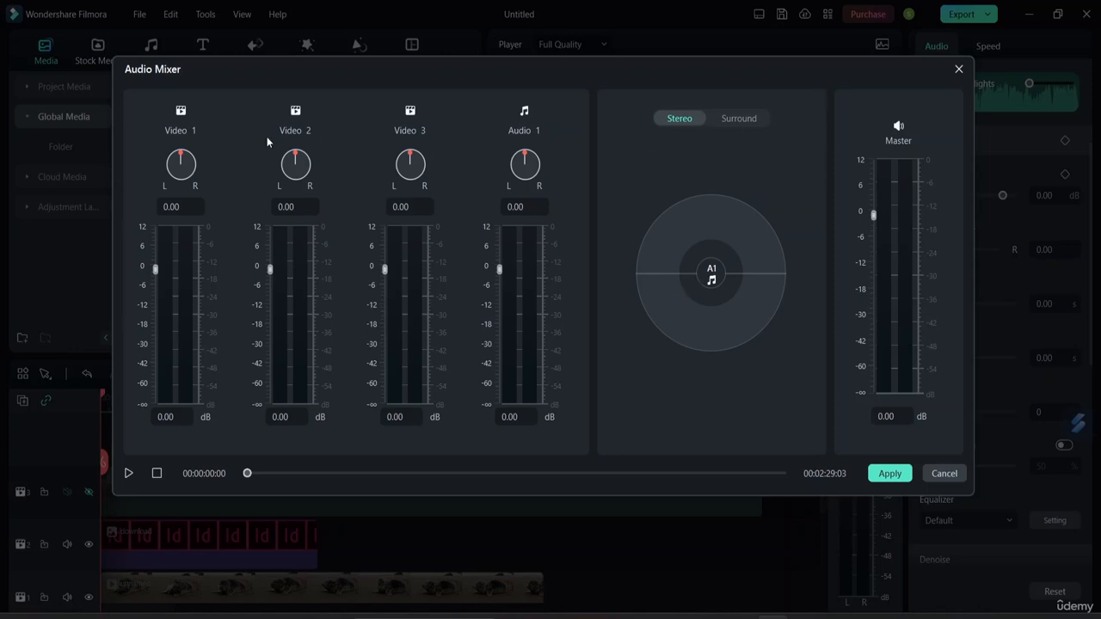
{"action": "left_click", "coordinate": [960, 69]}
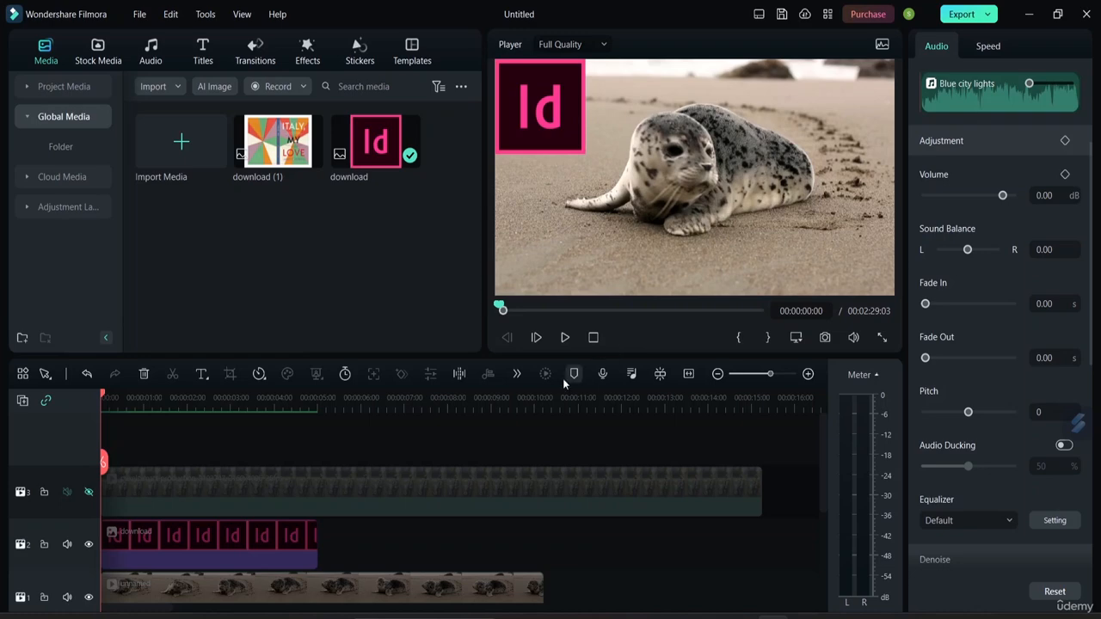
Split the download image on video track 2 at 00:00:03:15.
{"action": "left_click", "coordinate": [283, 489]}
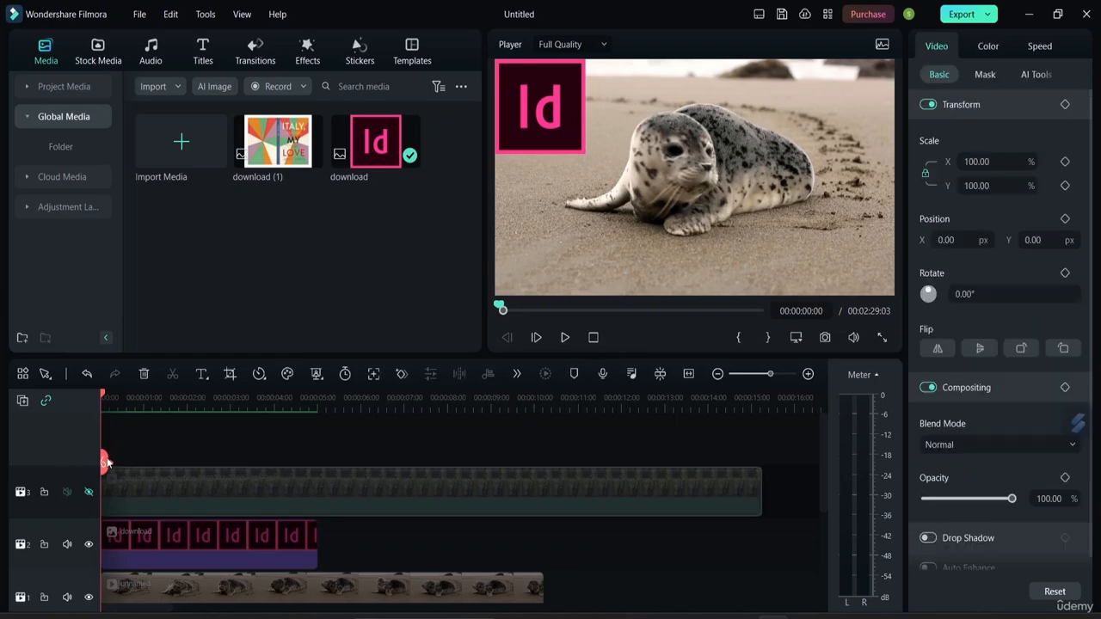
{"action": "left_click_drag", "start_coordinate": [103, 462], "coordinate": [257, 490]}
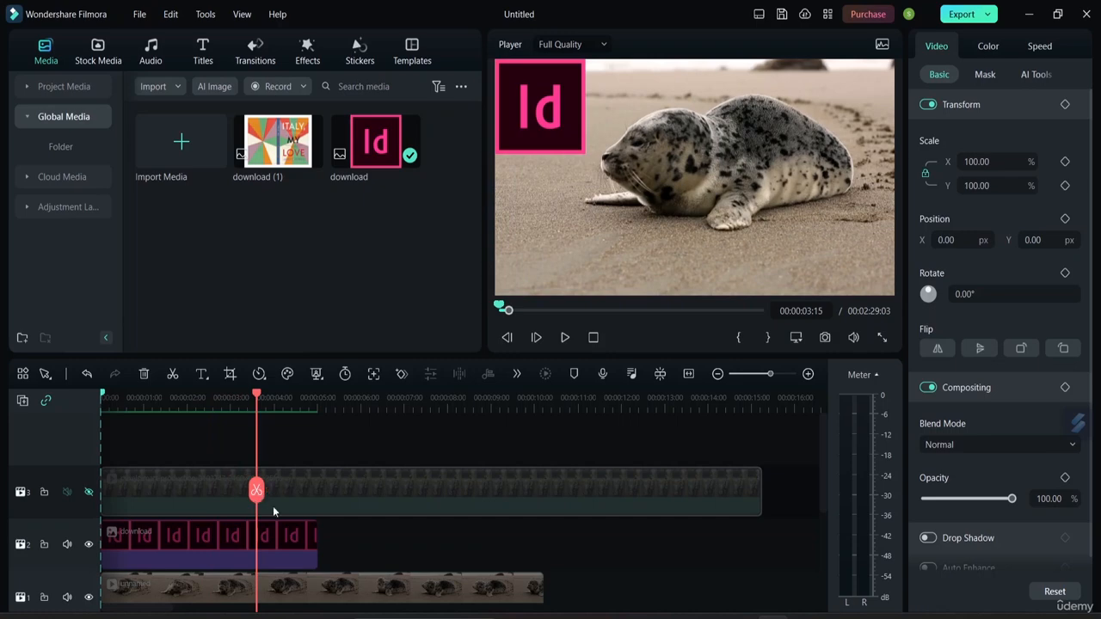
{"action": "left_click", "coordinate": [266, 540]}
{"action": "left_click", "coordinate": [258, 496]}
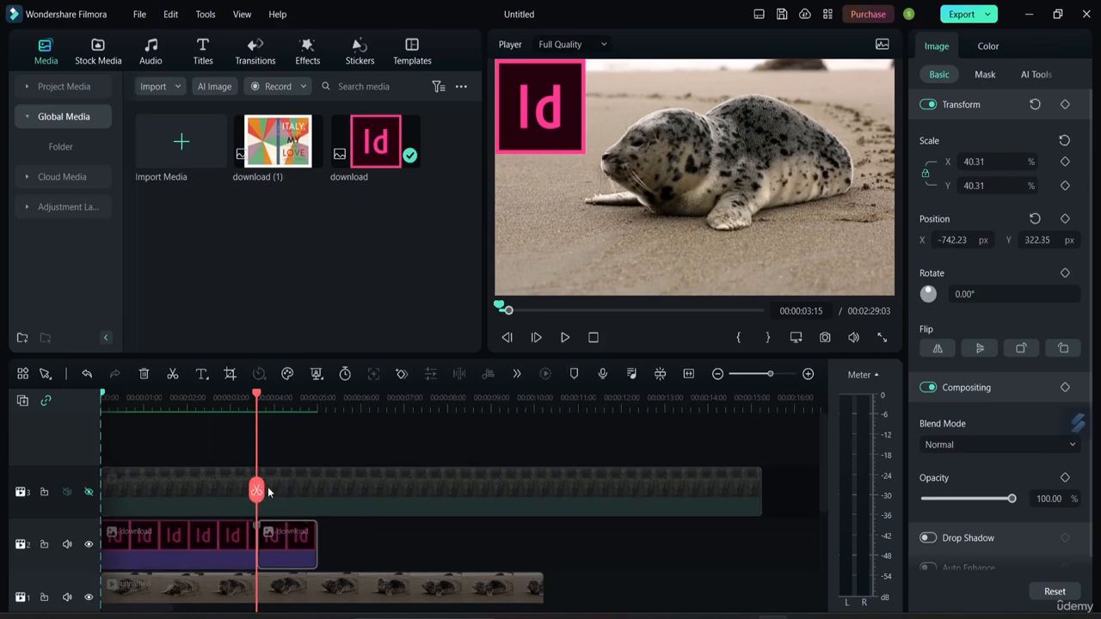
With the playhead at 00:00:05:09, unhide video track 3 and move its guitarist video to about X -675 px, Y -41 px.
{"action": "left_click_drag", "start_coordinate": [257, 490], "coordinate": [334, 509]}
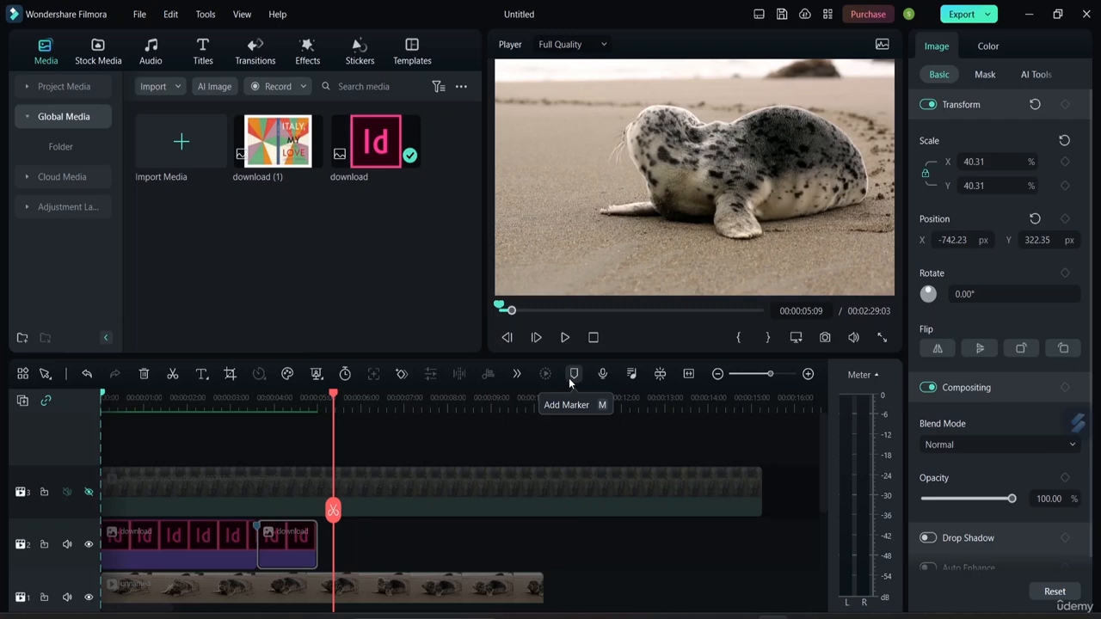
{"action": "scroll", "coordinate": [438, 419], "scroll_direction": "down", "scroll_amount": 1}
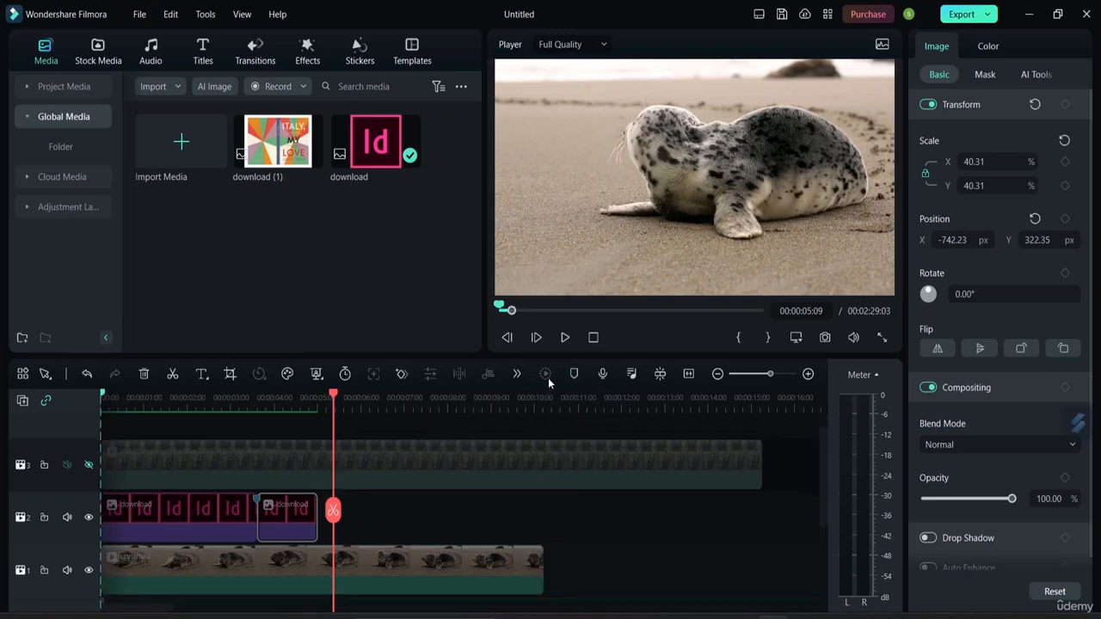
{"action": "left_click", "coordinate": [88, 465]}
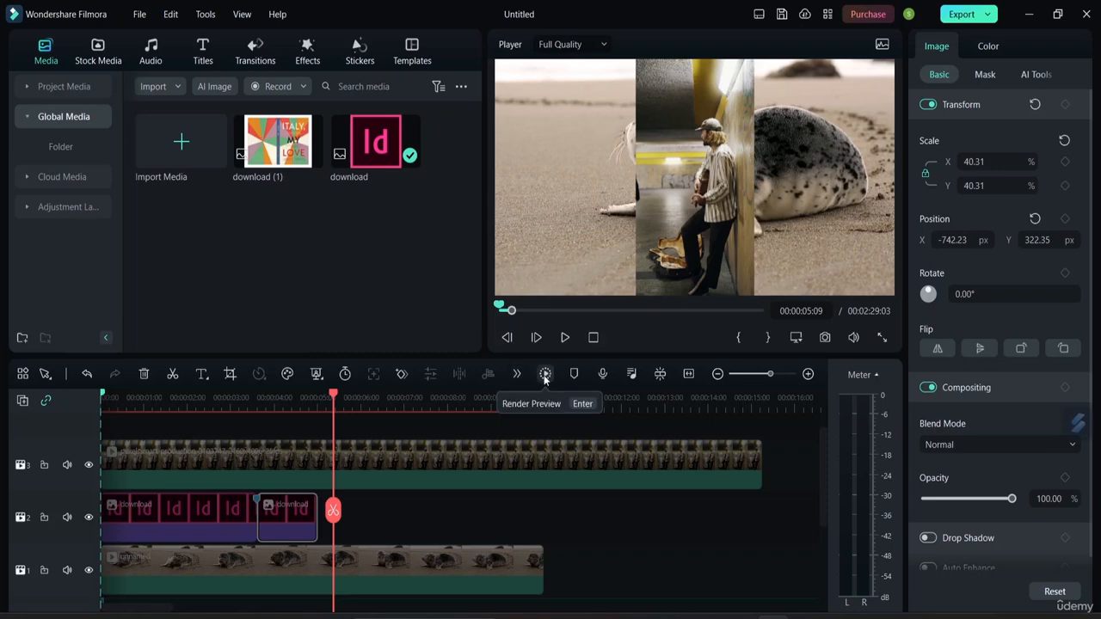
{"action": "left_click", "coordinate": [714, 131]}
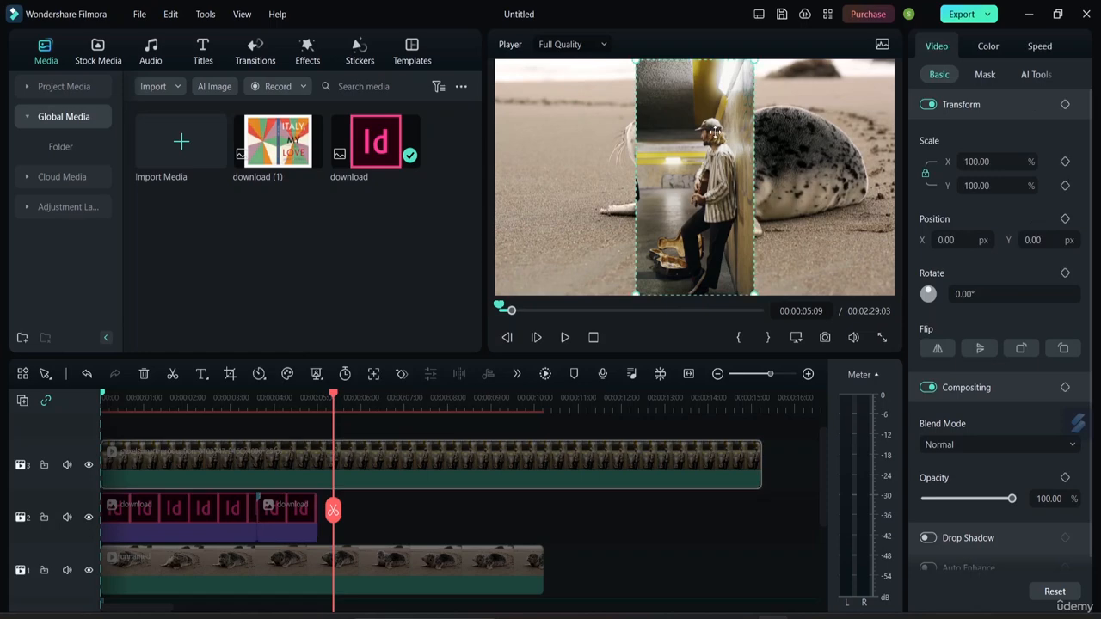
{"action": "left_click_drag", "start_coordinate": [693, 155], "coordinate": [554, 164]}
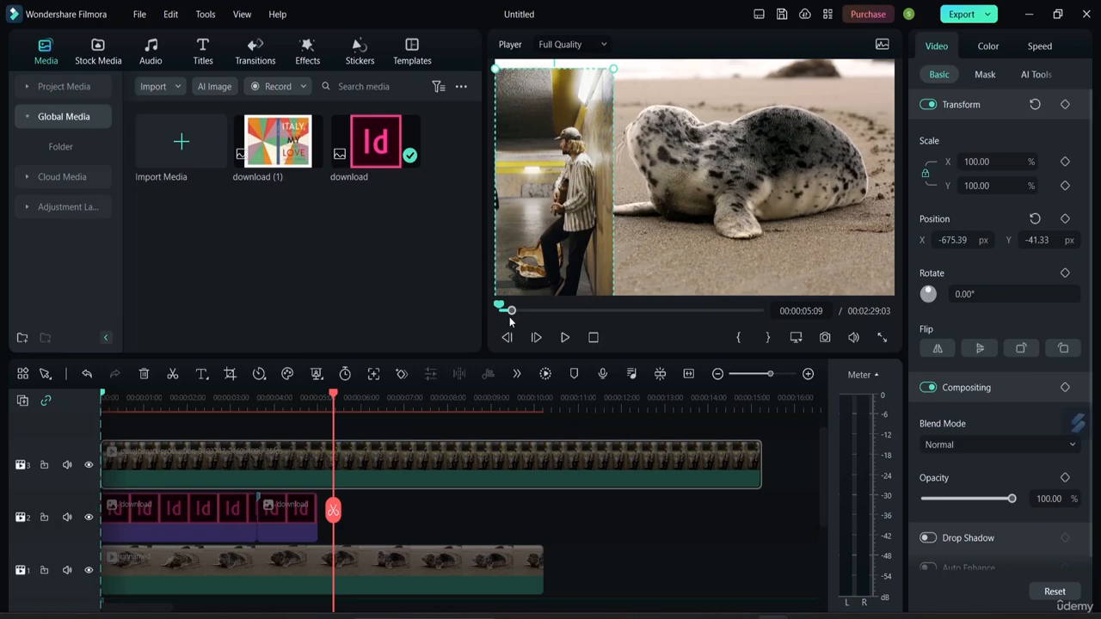
Return the playhead to the start of the timeline and render the preview.
{"action": "left_click_drag", "start_coordinate": [333, 514], "coordinate": [99, 481]}
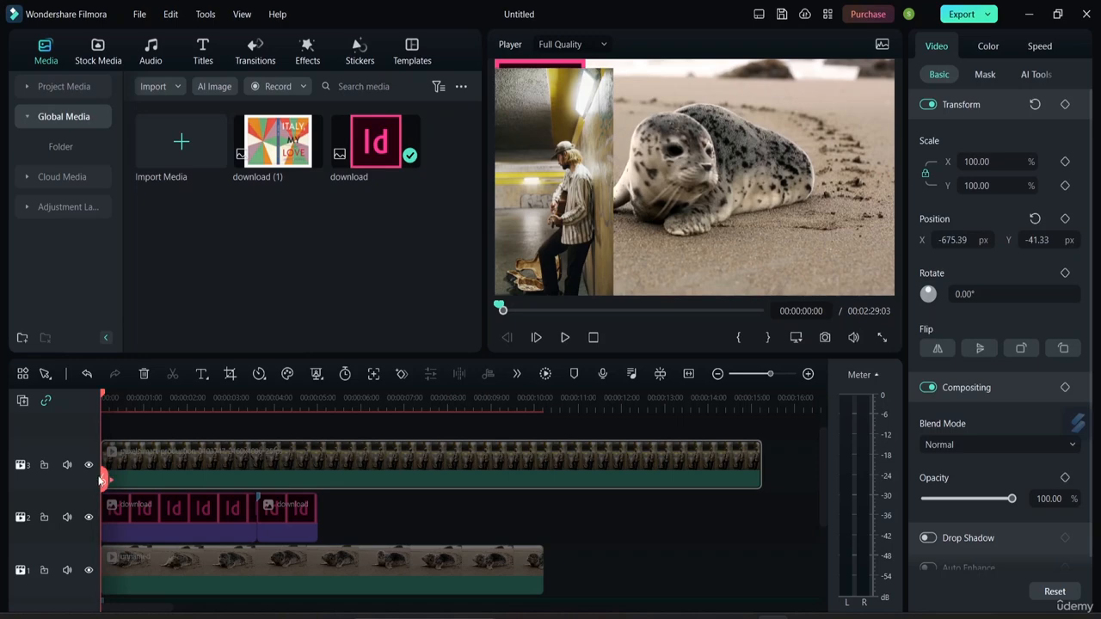
{"action": "left_click", "coordinate": [546, 374]}
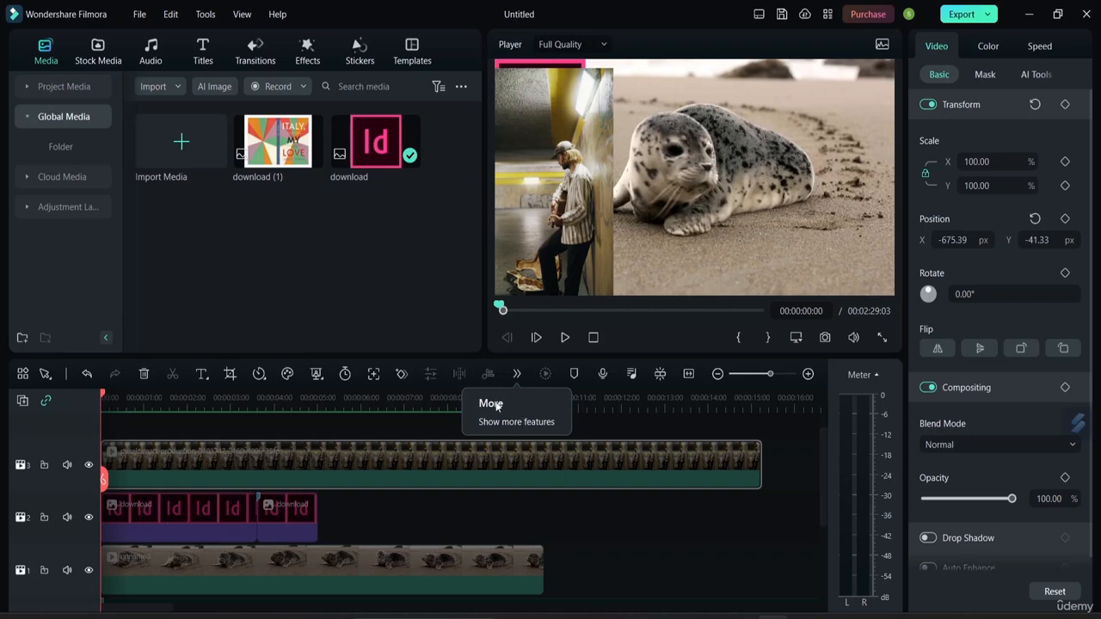
View the additional timeline features, and hide the audio meter.
{"action": "left_click", "coordinate": [516, 375]}
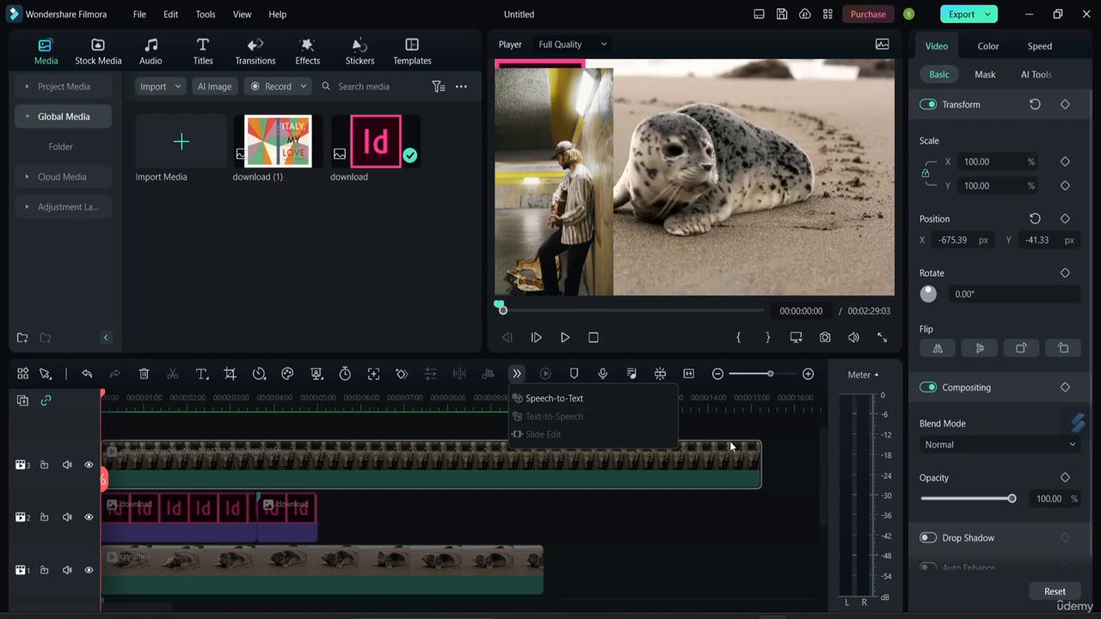
{"action": "left_click", "coordinate": [774, 422]}
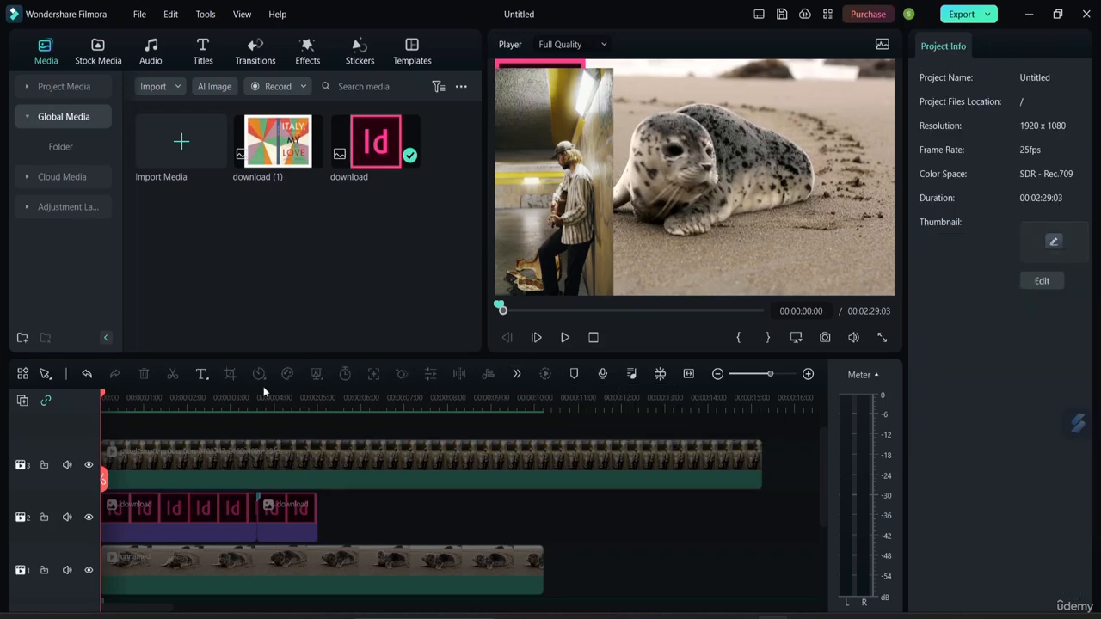
{"action": "left_click", "coordinate": [865, 376]}
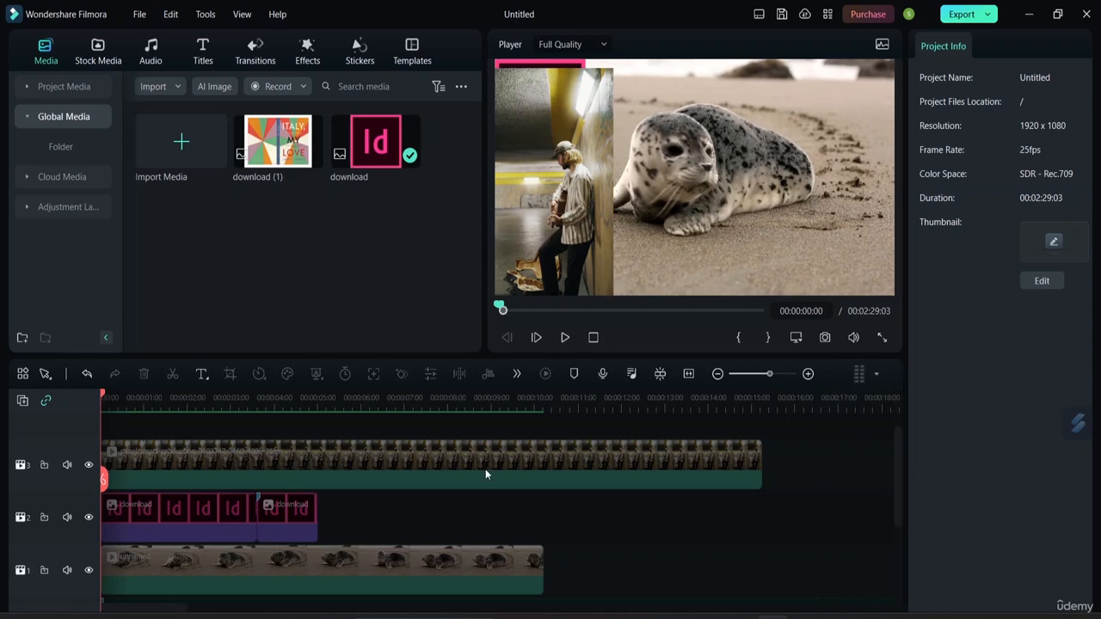
Undo the recent timeline edits until only the seal clip remains on video track 1.
{"action": "key", "text": "ctrl+z"}
{"action": "key", "text": "ctrl+z"}
{"action": "key", "text": "ctrl+z"}
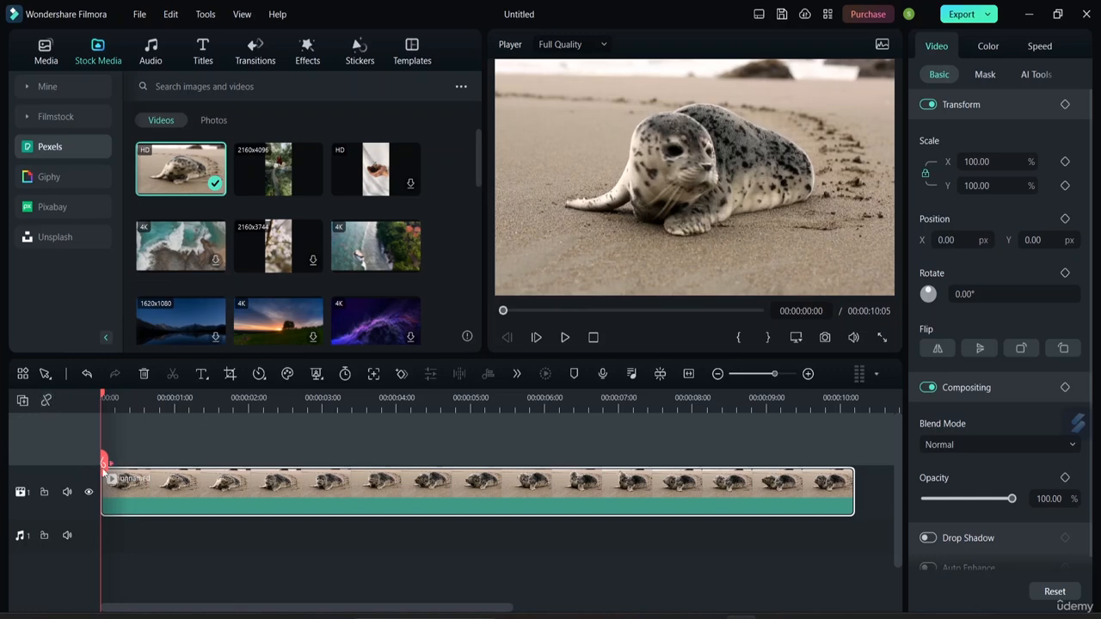
Split the seal clip on video track 1 at 00:00:01:08 and again at 00:00:04:19.
{"action": "left_click_drag", "start_coordinate": [102, 462], "coordinate": [199, 478]}
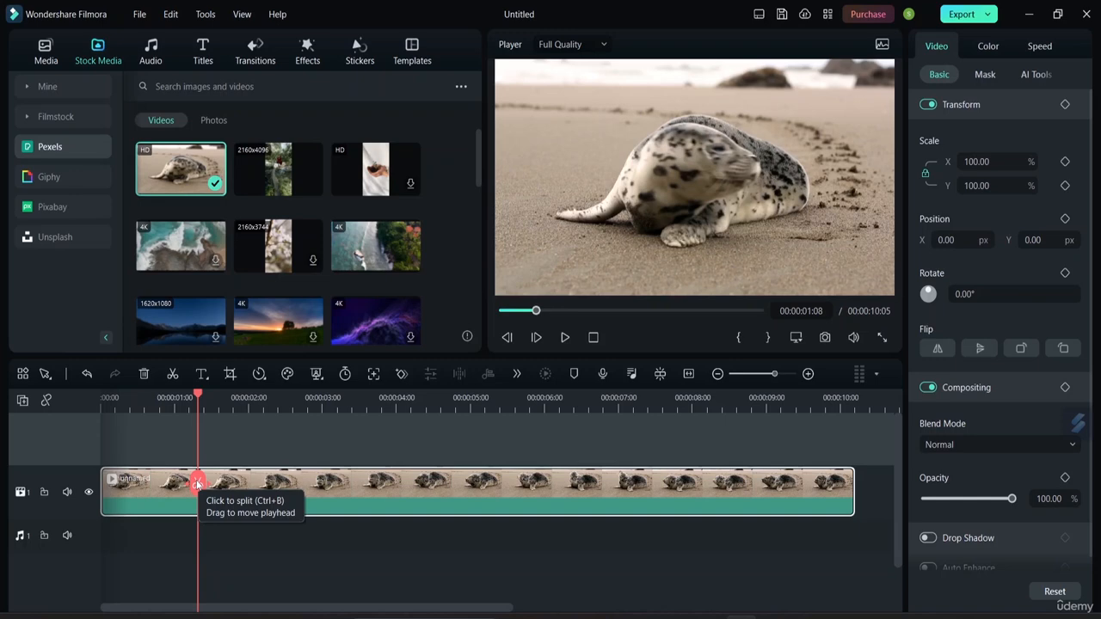
{"action": "left_click", "coordinate": [197, 483]}
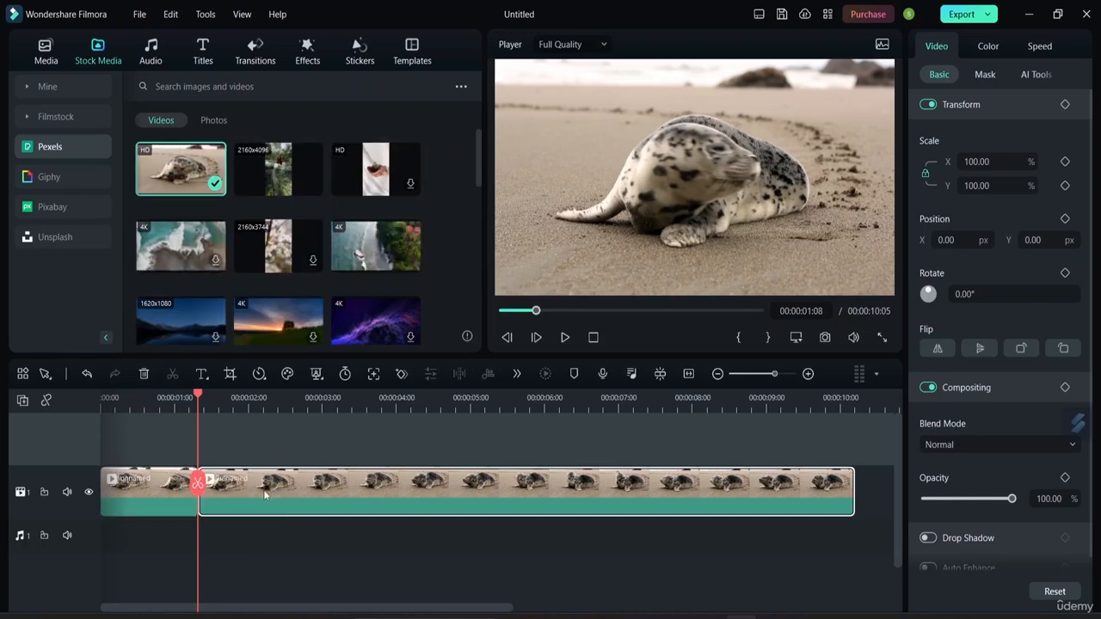
{"action": "left_click_drag", "start_coordinate": [201, 486], "coordinate": [453, 482]}
{"action": "left_click", "coordinate": [452, 481]}
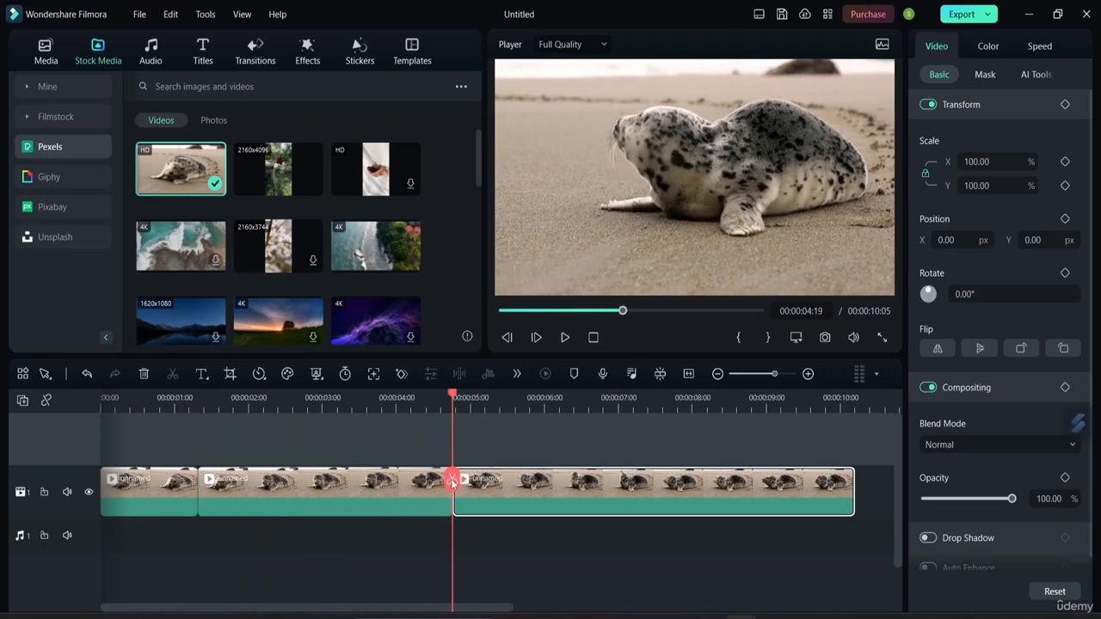
Delete the seal segment between the two splits, and undo the deletion and both splits.
{"action": "left_click", "coordinate": [286, 495]}
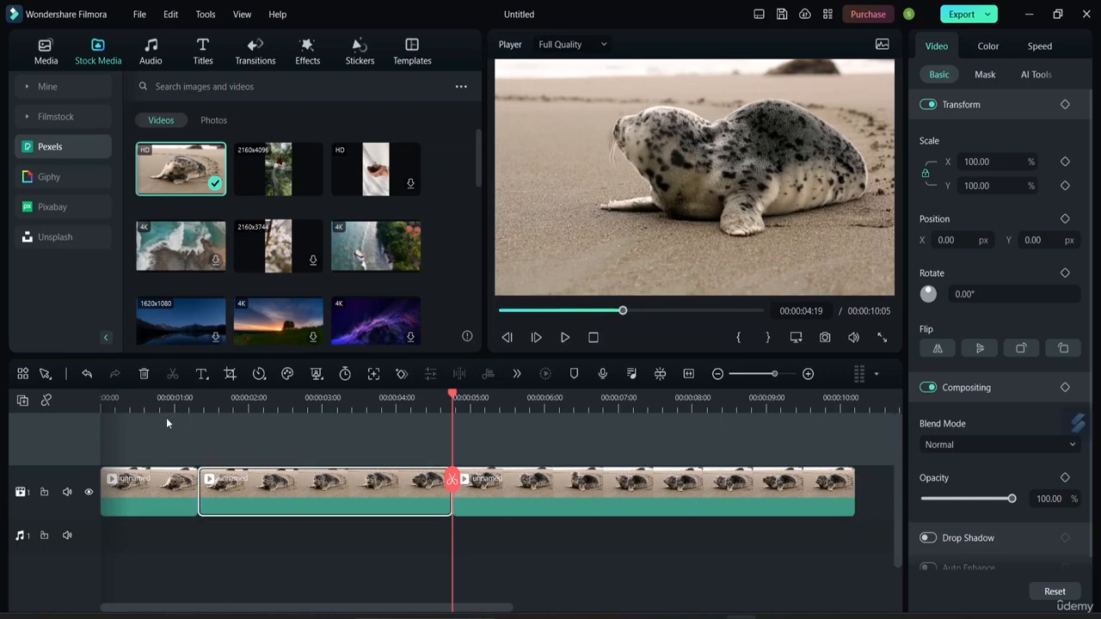
{"action": "left_click", "coordinate": [146, 375]}
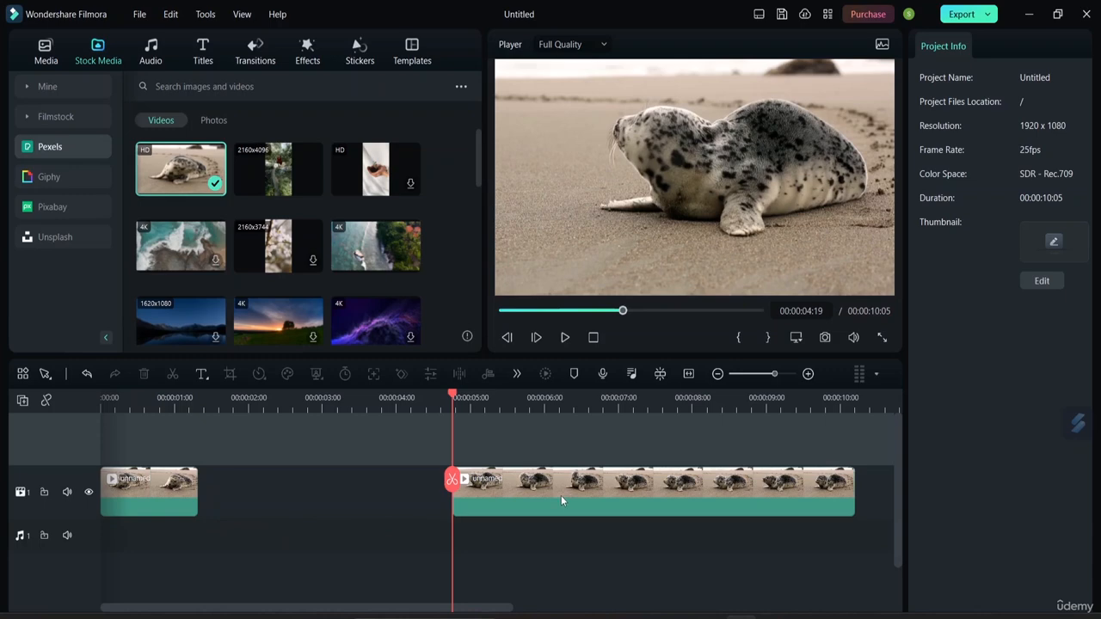
{"action": "left_click", "coordinate": [323, 509]}
{"action": "key", "text": "Delete"}
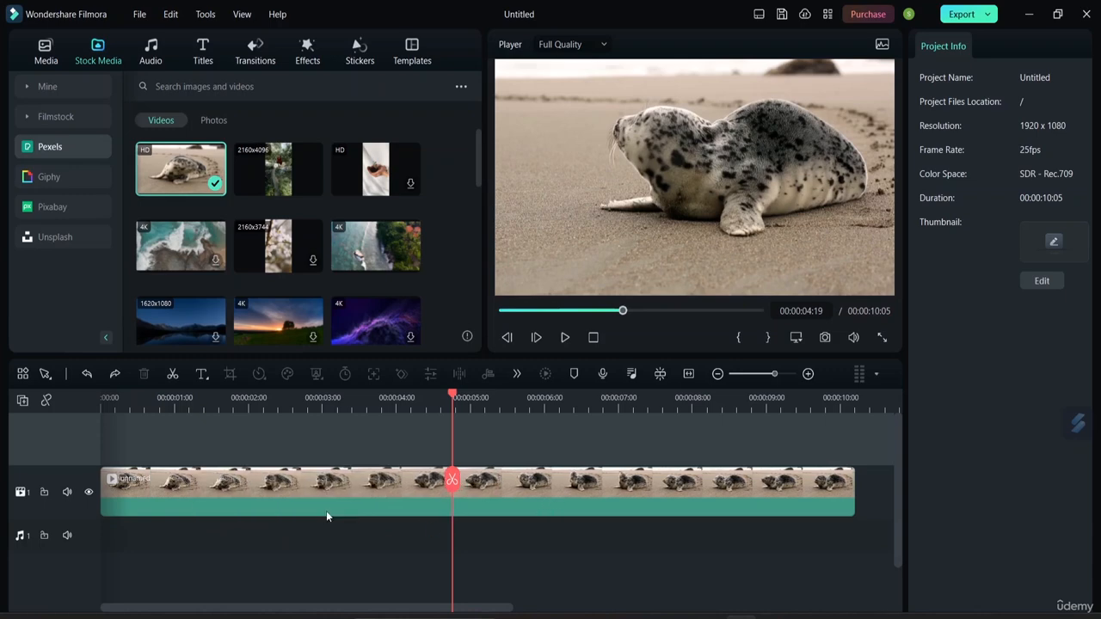
Turn on auto ripple for the timeline and split the seal clip at 00:00:00:15.
{"action": "left_click", "coordinate": [48, 402]}
{"action": "left_click_drag", "start_coordinate": [451, 484], "coordinate": [145, 477]}
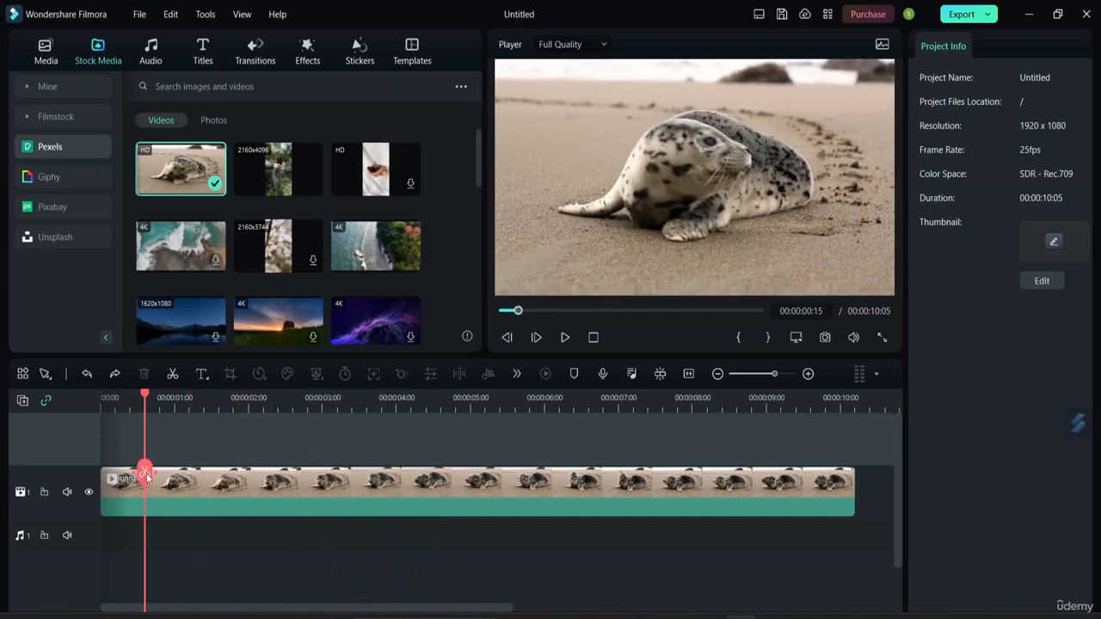
{"action": "left_click", "coordinate": [145, 473]}
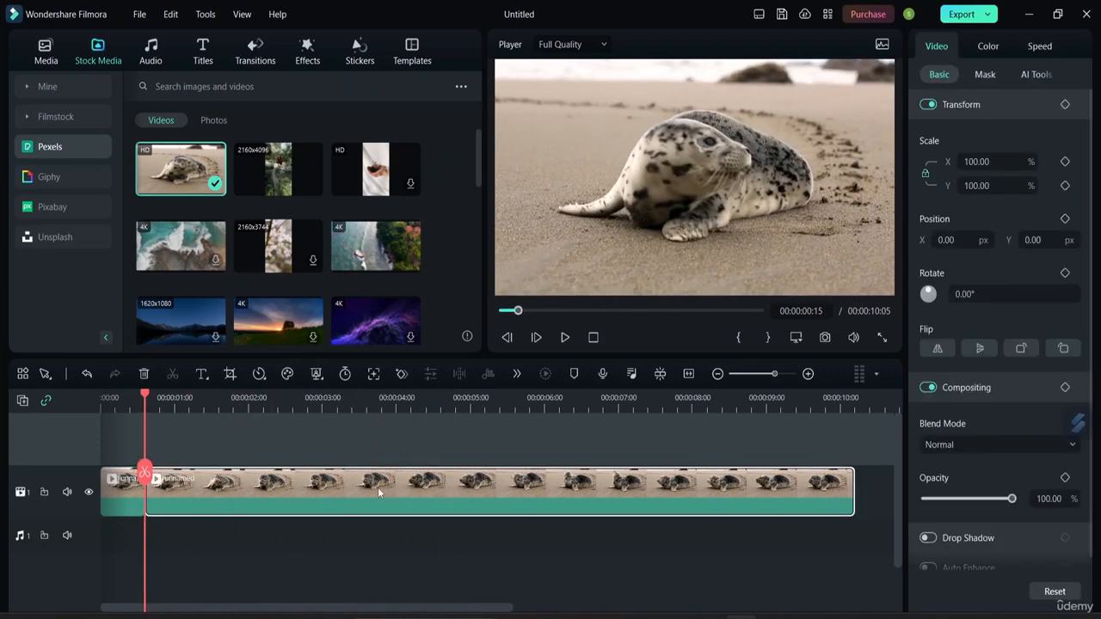
Split the seal clip at 00:00:03:07 and delete the segment between the two splits.
{"action": "left_click_drag", "start_coordinate": [144, 473], "coordinate": [344, 492]}
{"action": "left_click", "coordinate": [343, 491]}
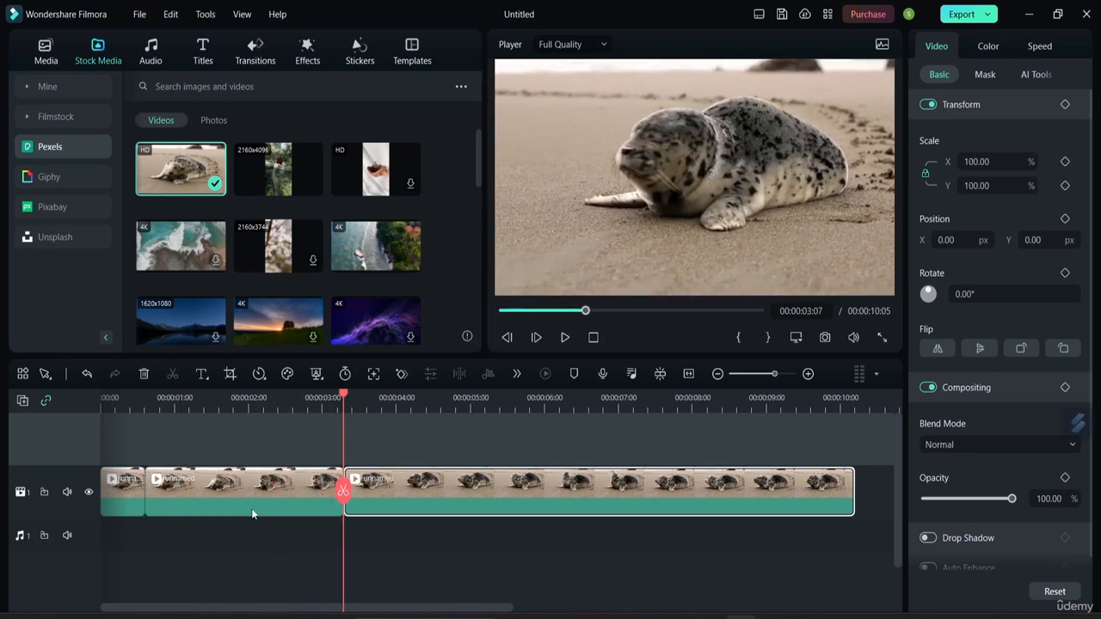
{"action": "left_click", "coordinate": [223, 493]}
{"action": "left_click", "coordinate": [148, 381]}
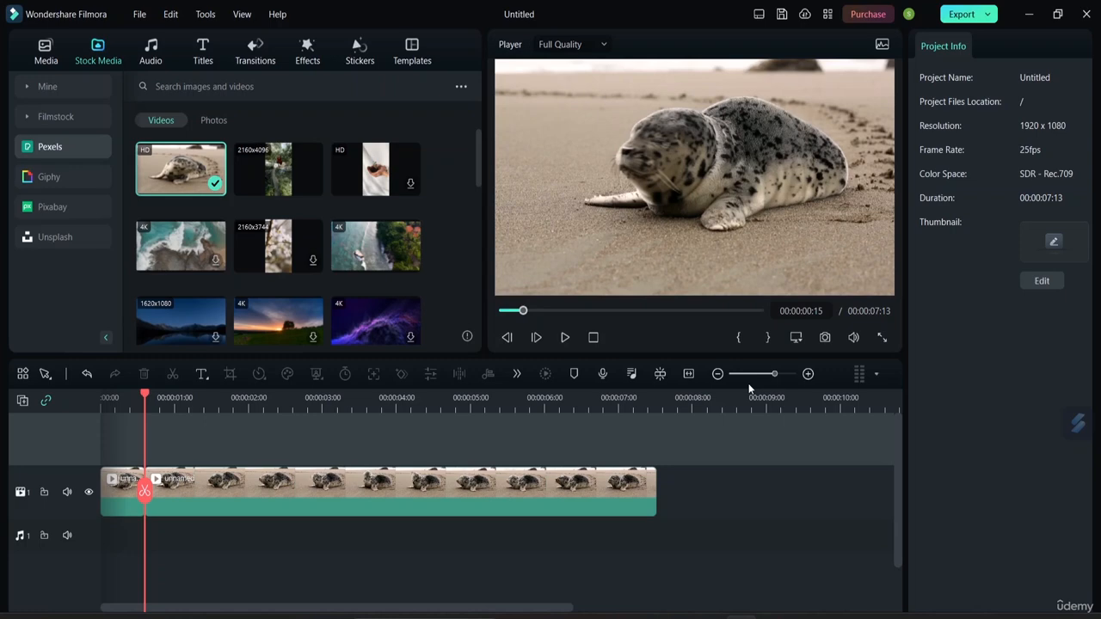
Undo the ripple deletion of the middle segment and the split at 00:00:03:07.
{"action": "left_click", "coordinate": [233, 488]}
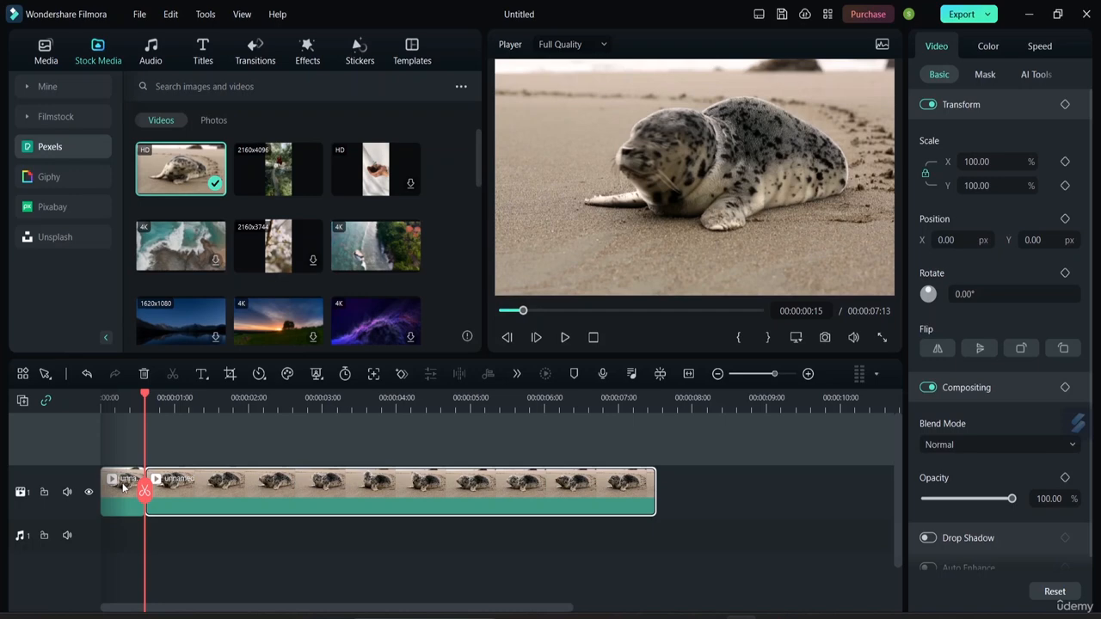
{"action": "key", "text": "ctrl+z"}
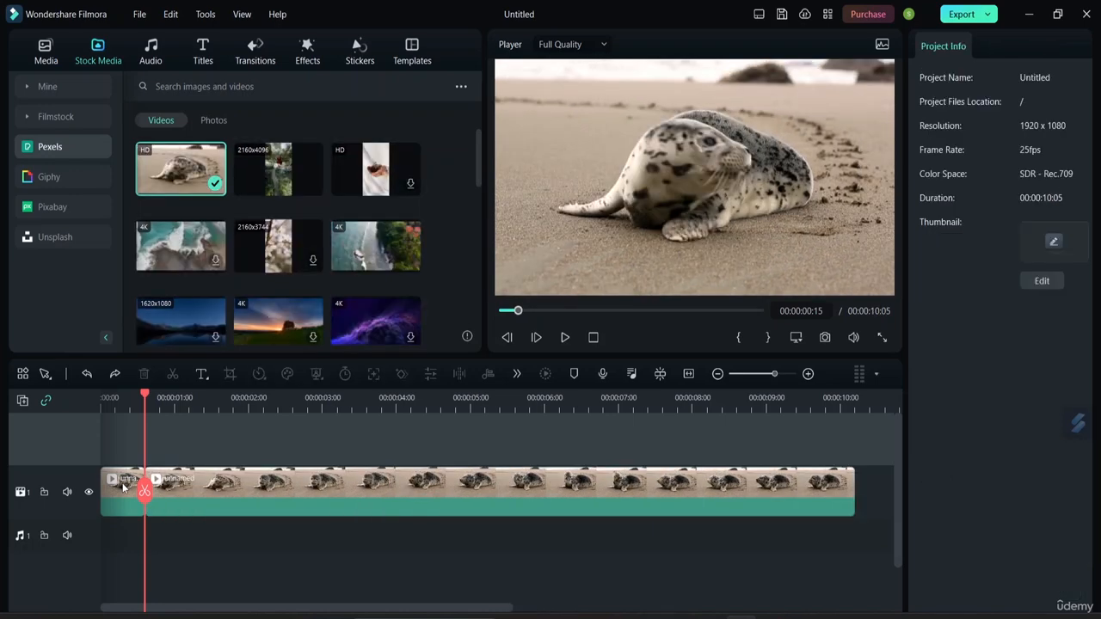
Return the playhead to the start and examine the second seal segment's video, color and speed properties.
{"action": "left_click_drag", "start_coordinate": [144, 491], "coordinate": [88, 491]}
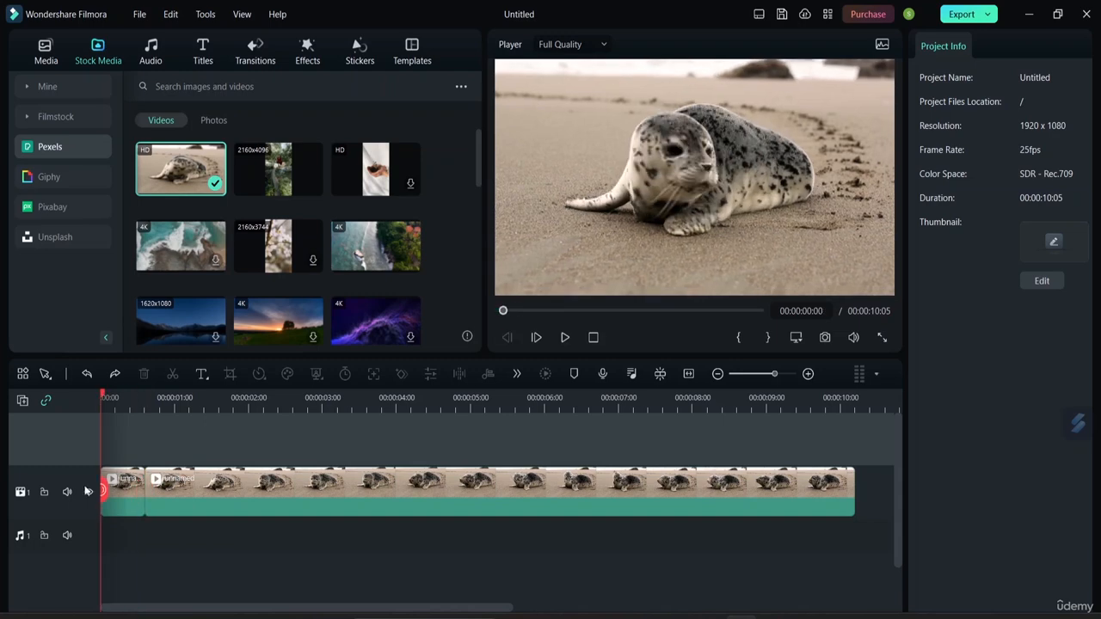
{"action": "left_click", "coordinate": [321, 489]}
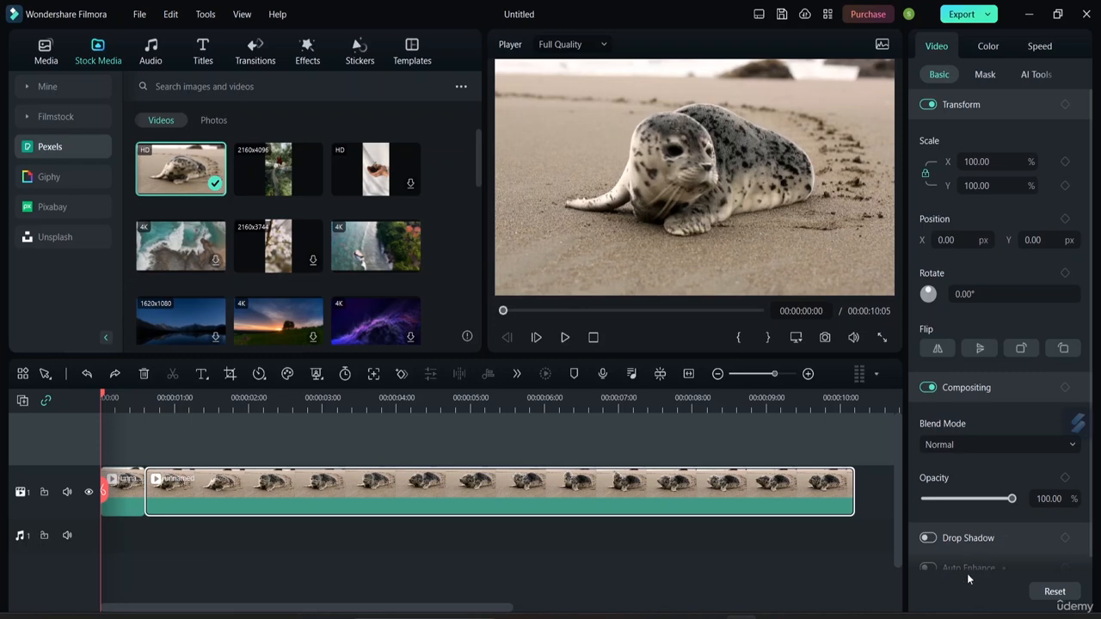
{"action": "scroll", "coordinate": [1002, 328], "scroll_direction": "down", "scroll_amount": 1}
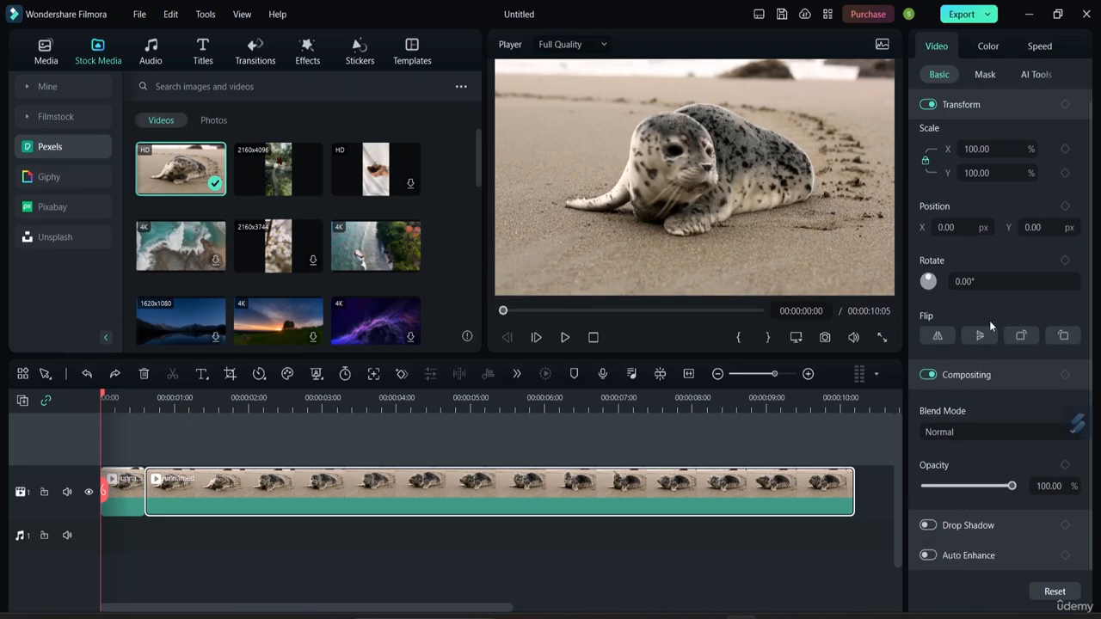
{"action": "scroll", "coordinate": [972, 345], "scroll_direction": "up", "scroll_amount": 1}
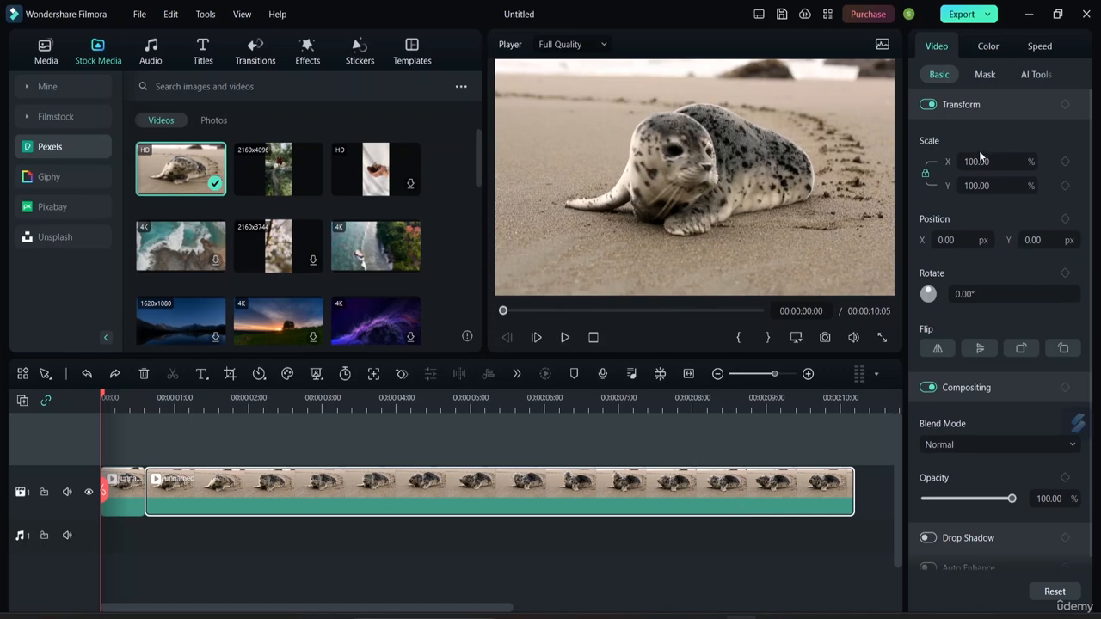
{"action": "scroll", "coordinate": [986, 258], "scroll_direction": "down", "scroll_amount": 1}
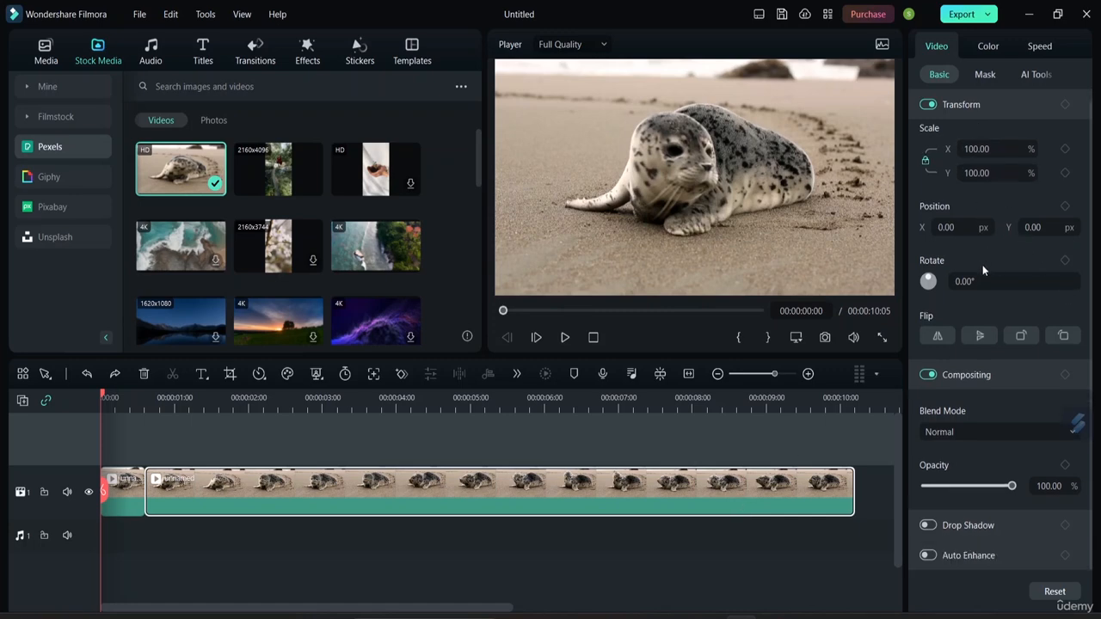
{"action": "scroll", "coordinate": [983, 269], "scroll_direction": "up", "scroll_amount": 1}
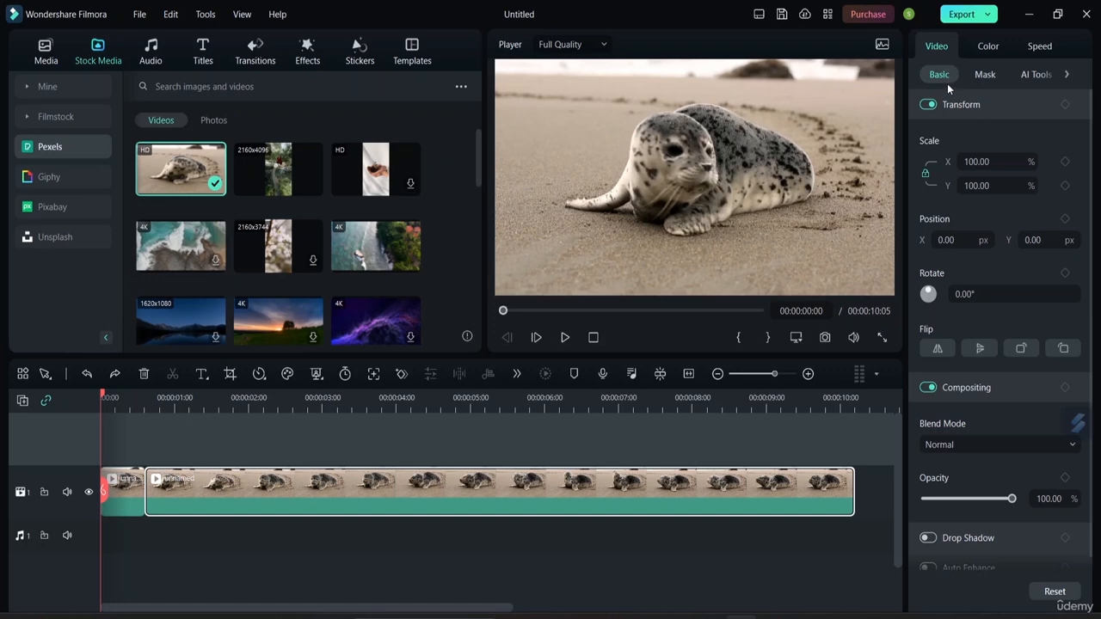
{"action": "left_click", "coordinate": [991, 46]}
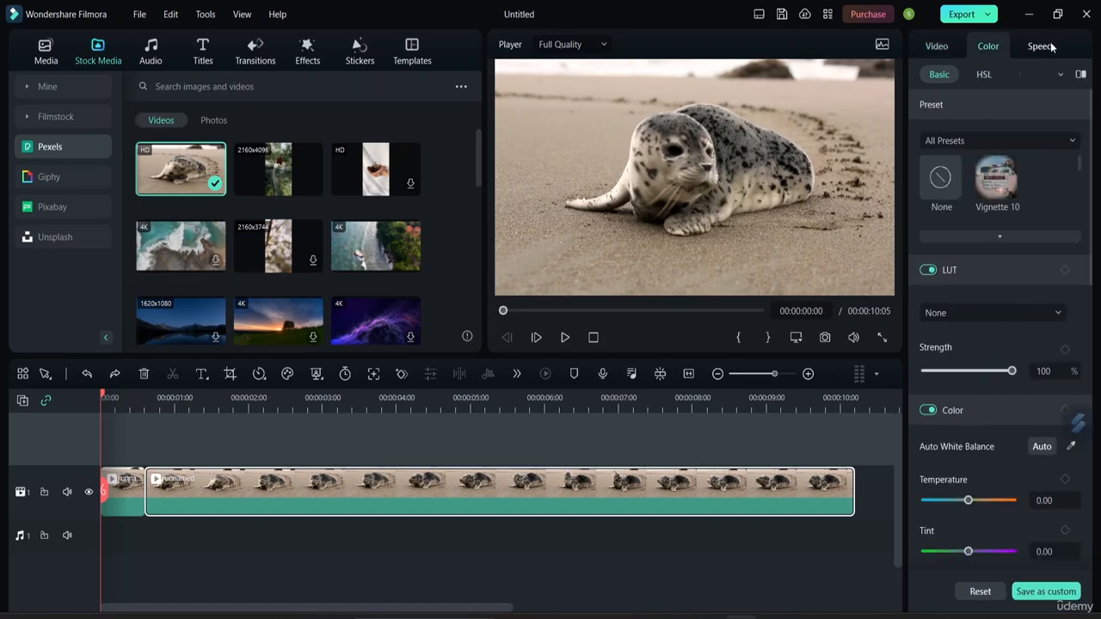
{"action": "left_click", "coordinate": [1049, 47]}
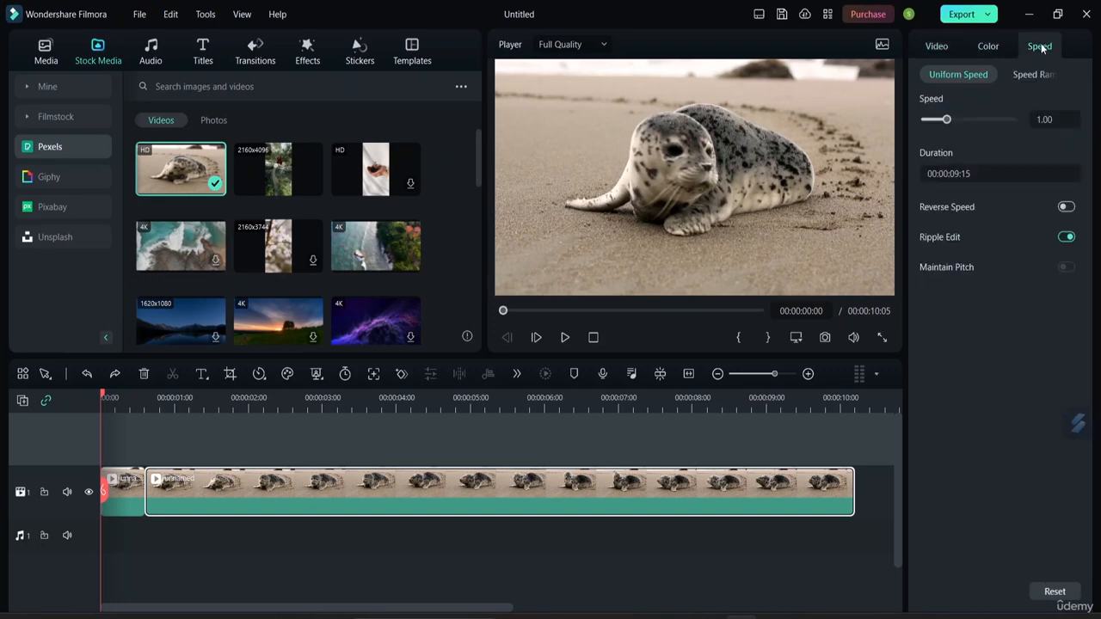
{"action": "left_click", "coordinate": [938, 47]}
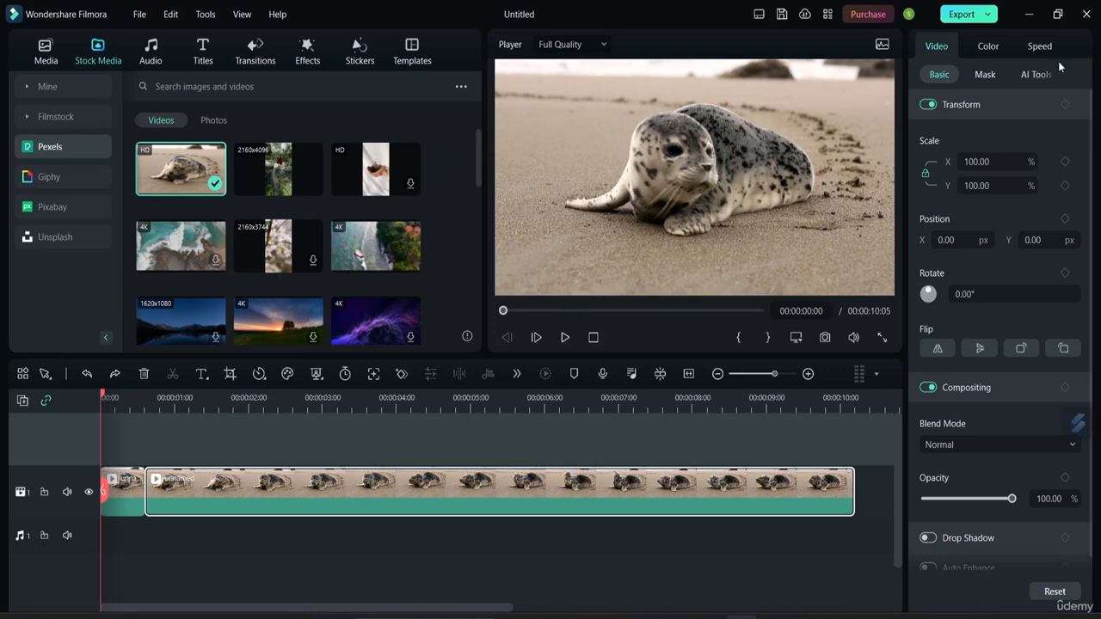